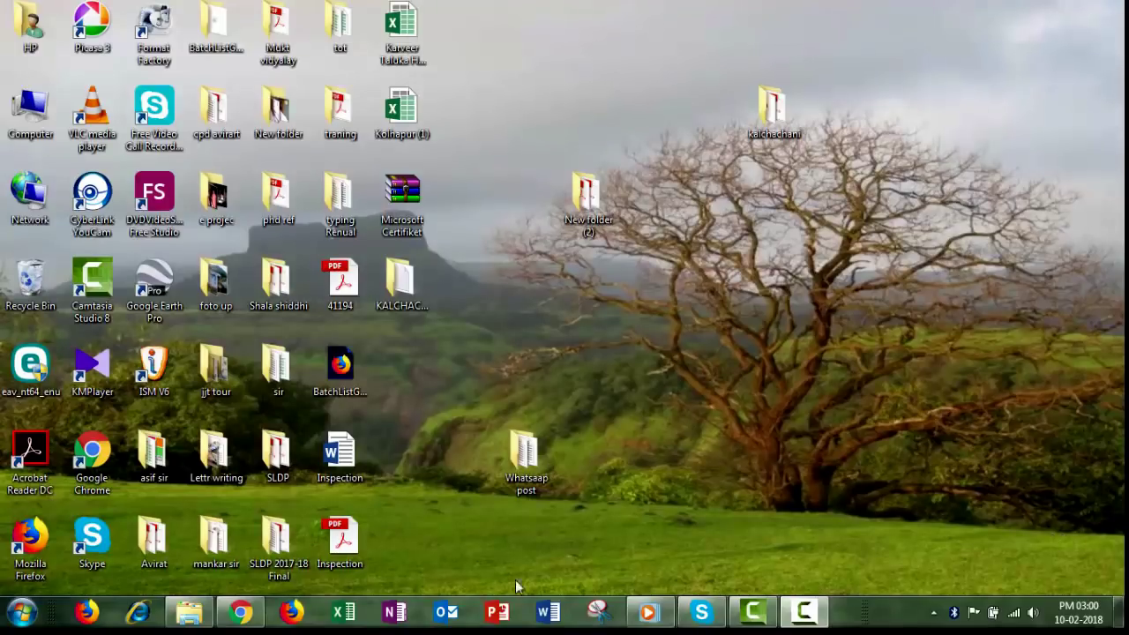
# Open Chrome and reach the Kalchachani 2018 site, kal18.mh-ssc.ac.in/home.aspx, through the कलचाचणी page of the bookmarked tstskop.blogspot.in blog
pyautogui.click(240, 611)
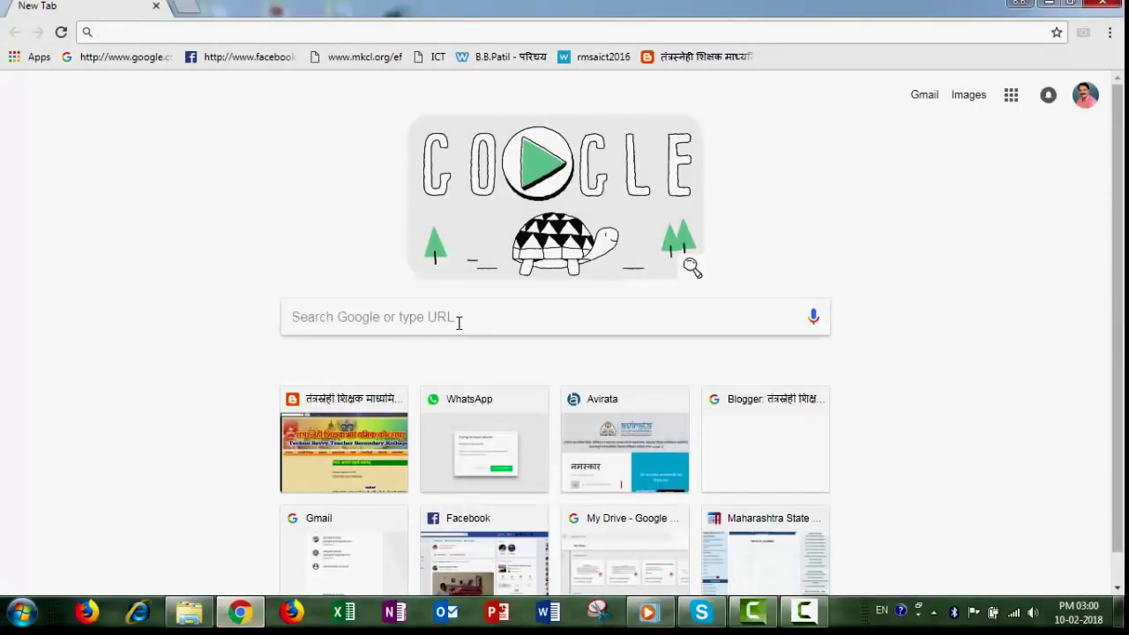
pyautogui.click(704, 60)
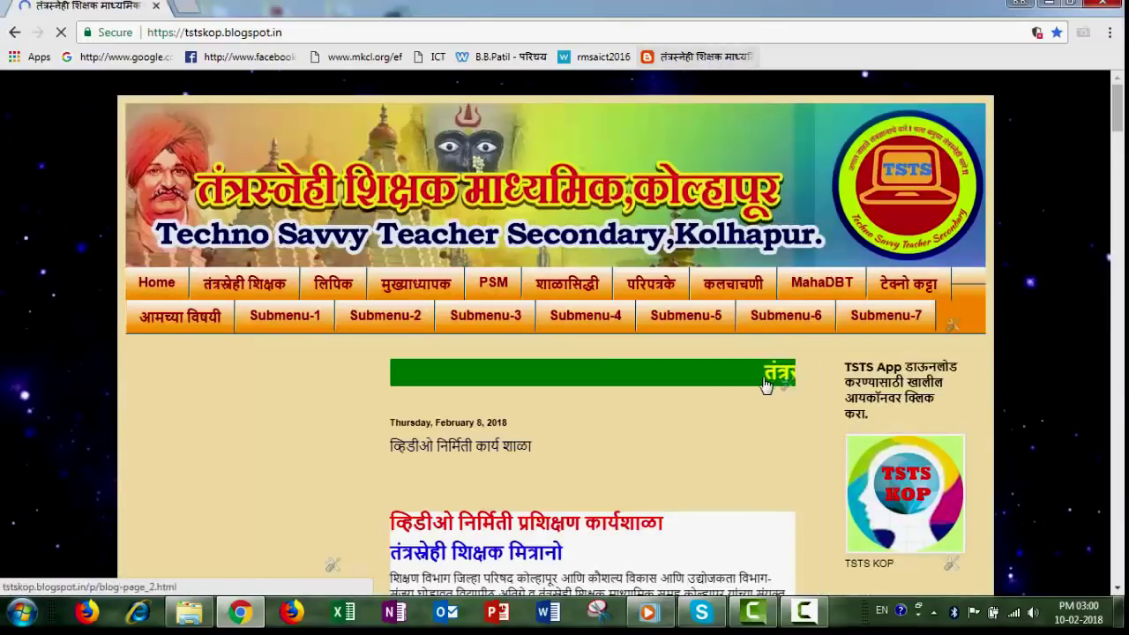
pyautogui.moveTo(758, 311)
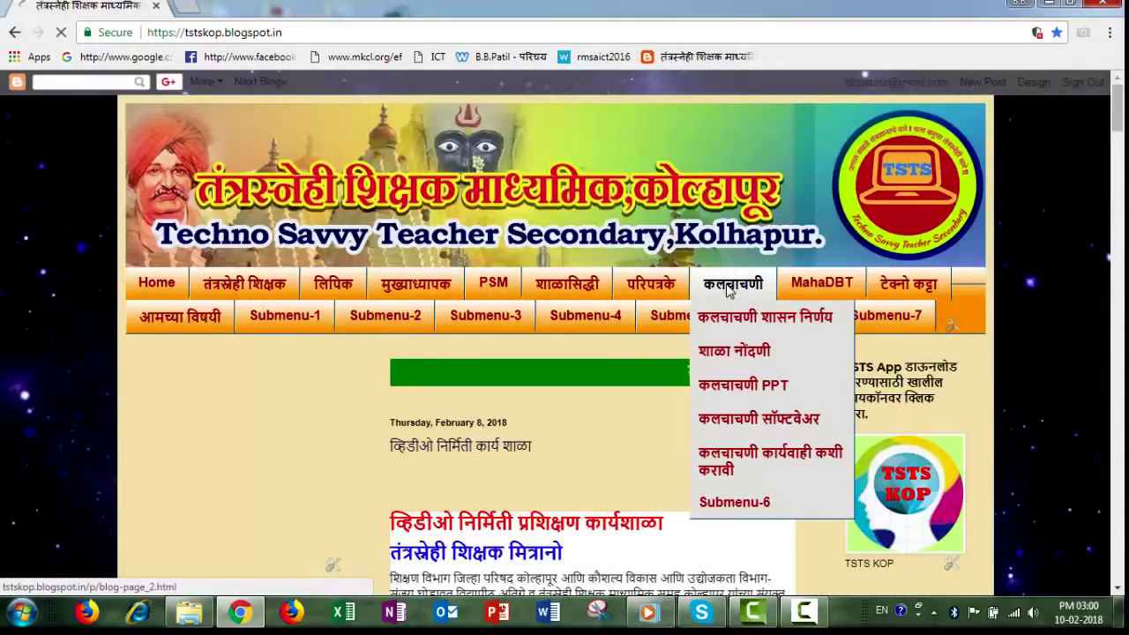
pyautogui.click(729, 291)
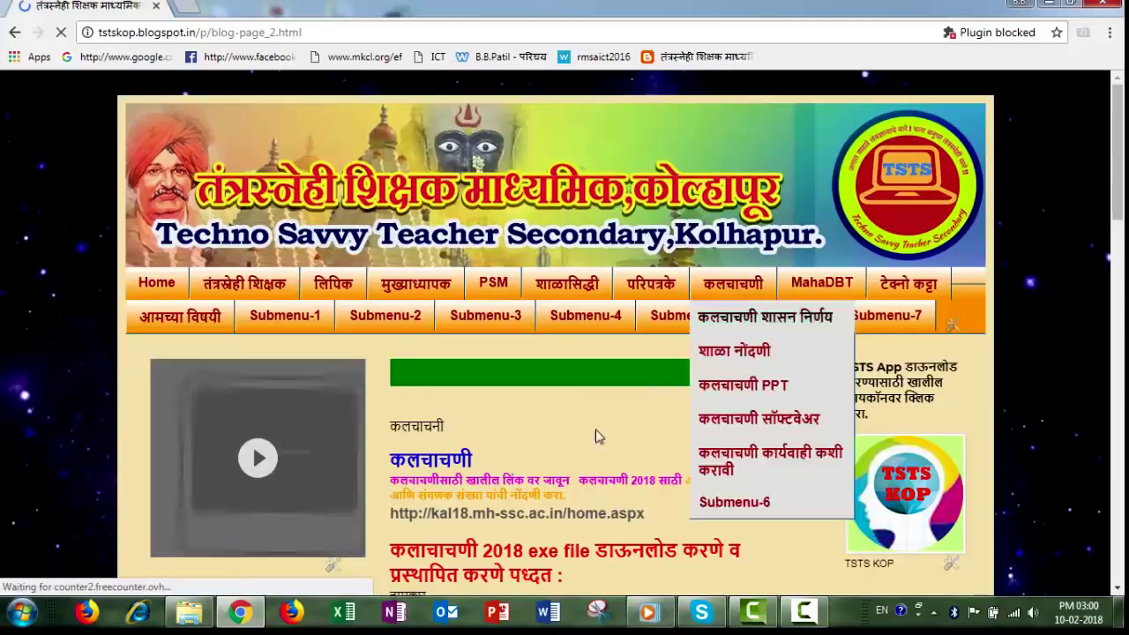
pyautogui.scroll(-1, 584, 440)
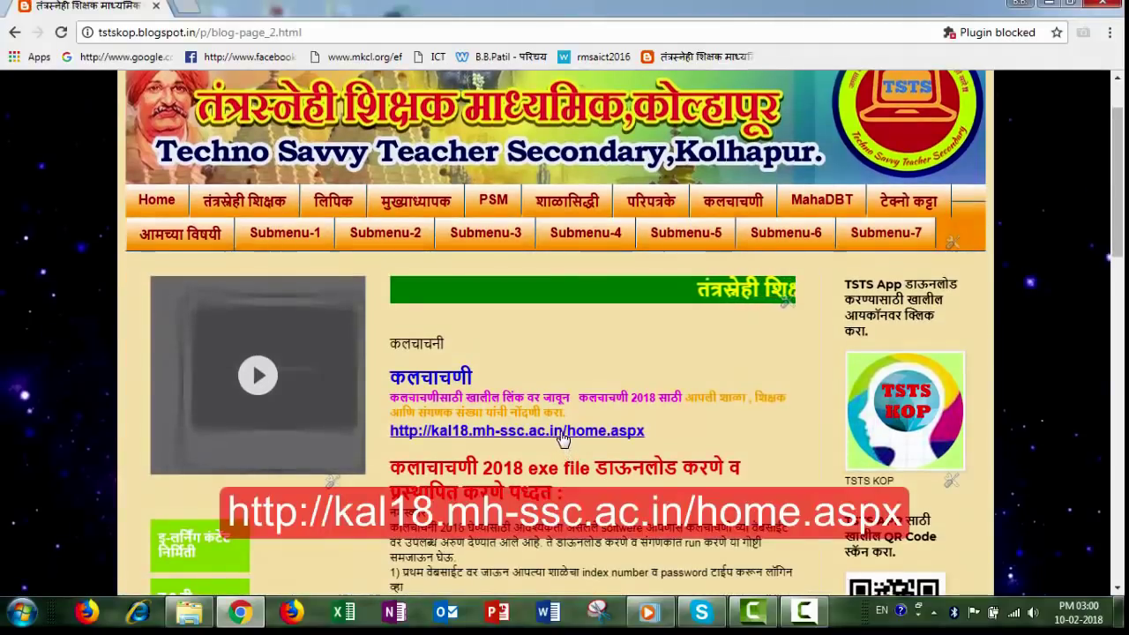
pyautogui.click(562, 432)
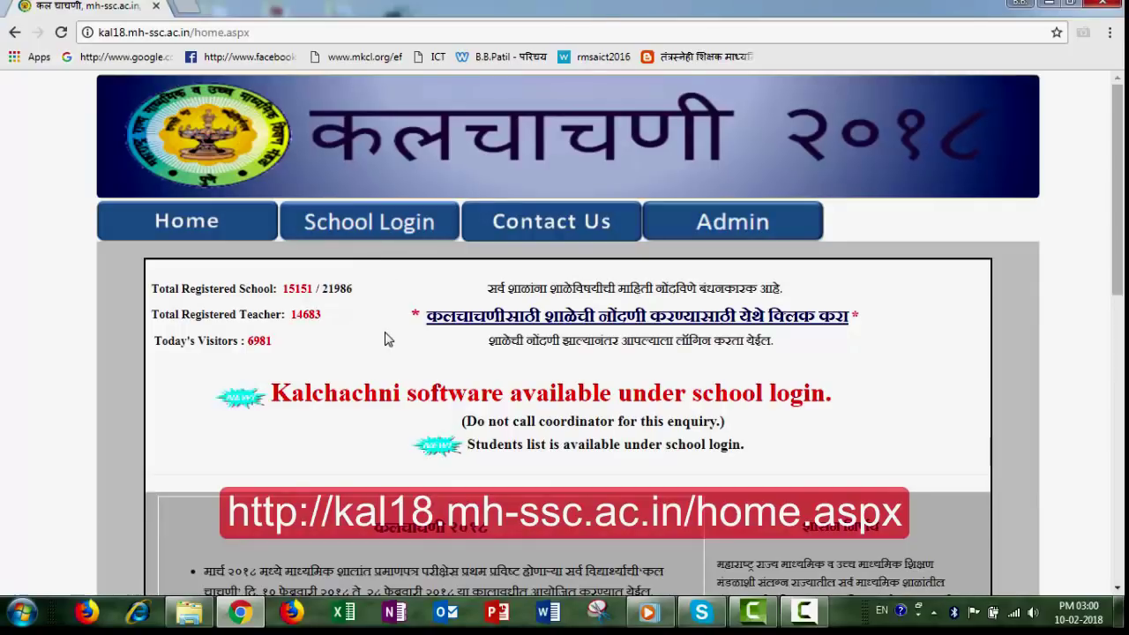
pyautogui.scroll(-1, 385, 340)
pyautogui.scroll(1, 385, 331)
pyautogui.click(266, 33)
pyautogui.click(267, 33)
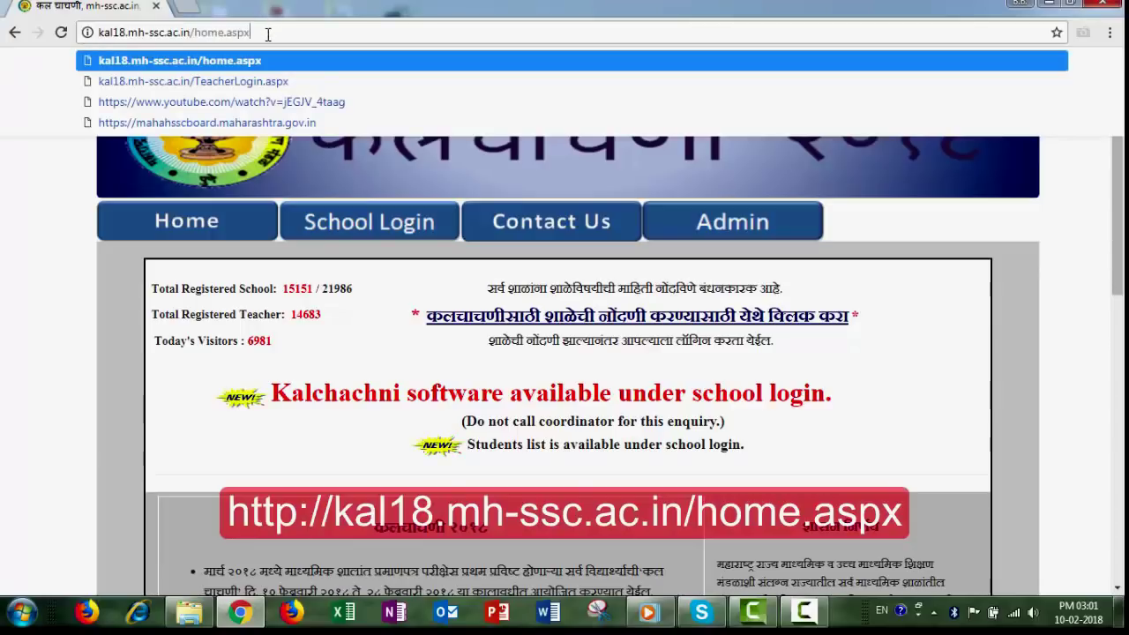
pyautogui.click(130, 282)
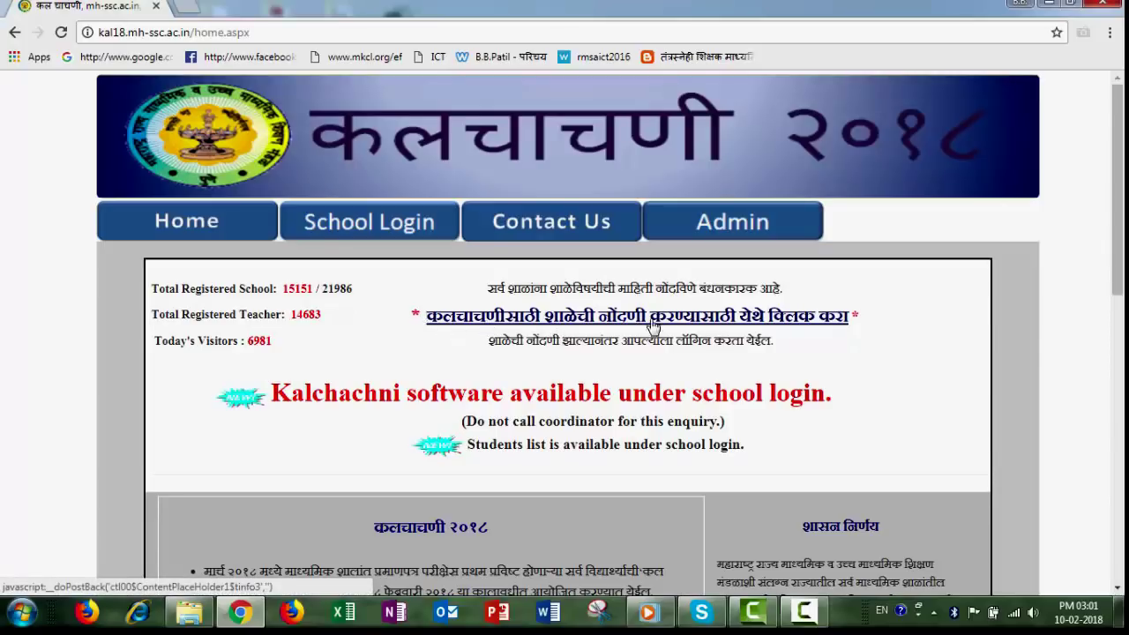
# Open the school registration form and try to submit it with the School Index No. and mobile number left empty
pyautogui.click(789, 325)
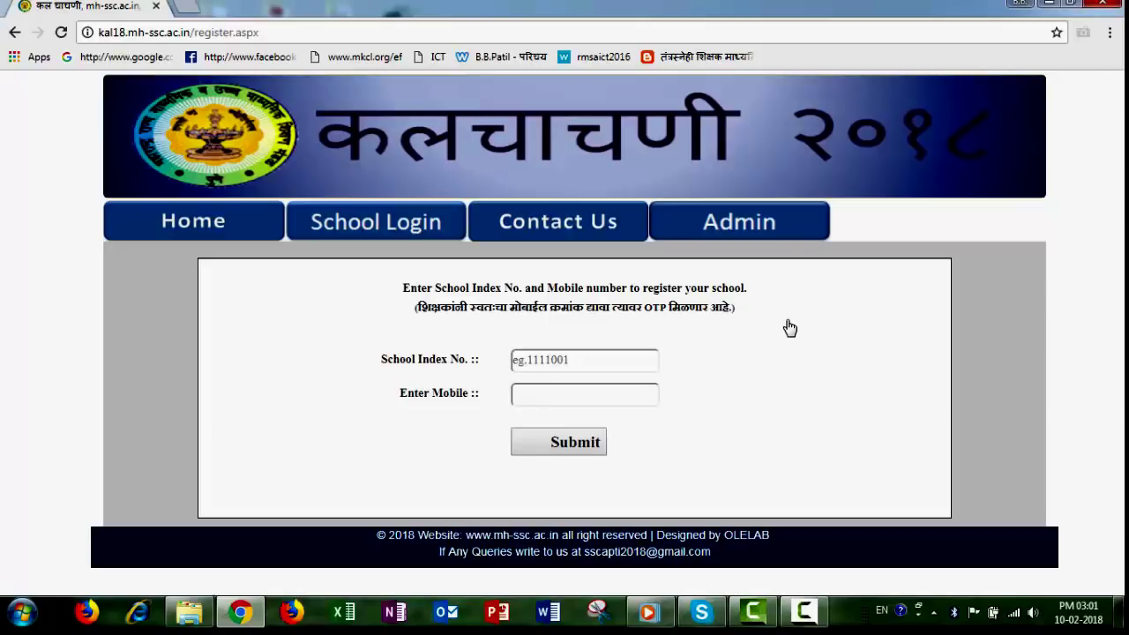
pyautogui.click(548, 361)
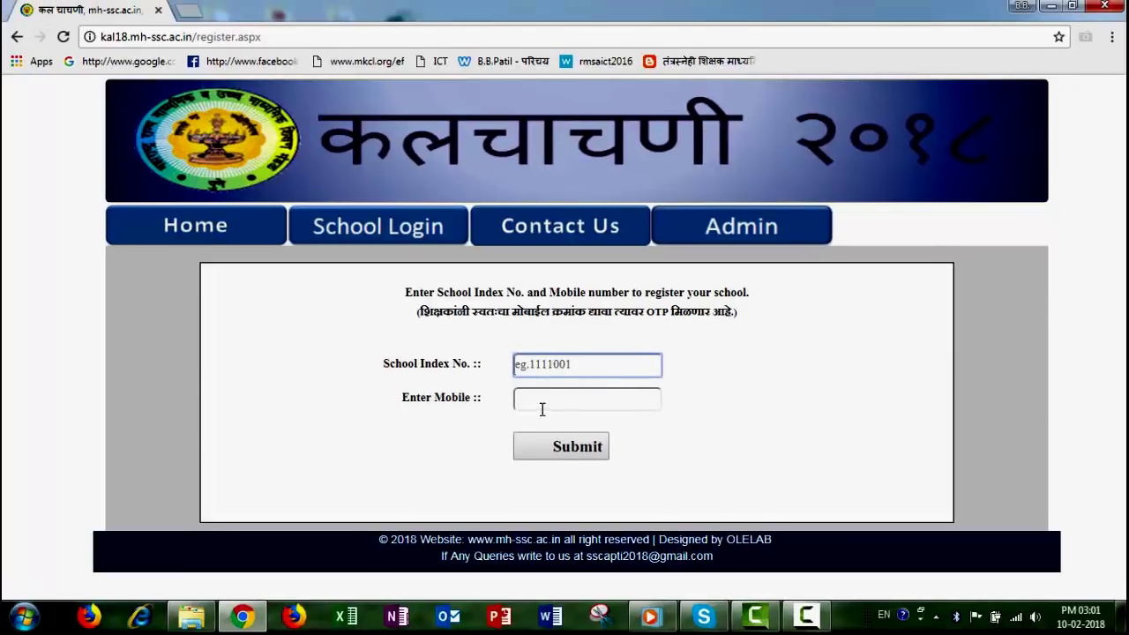
pyautogui.click(540, 403)
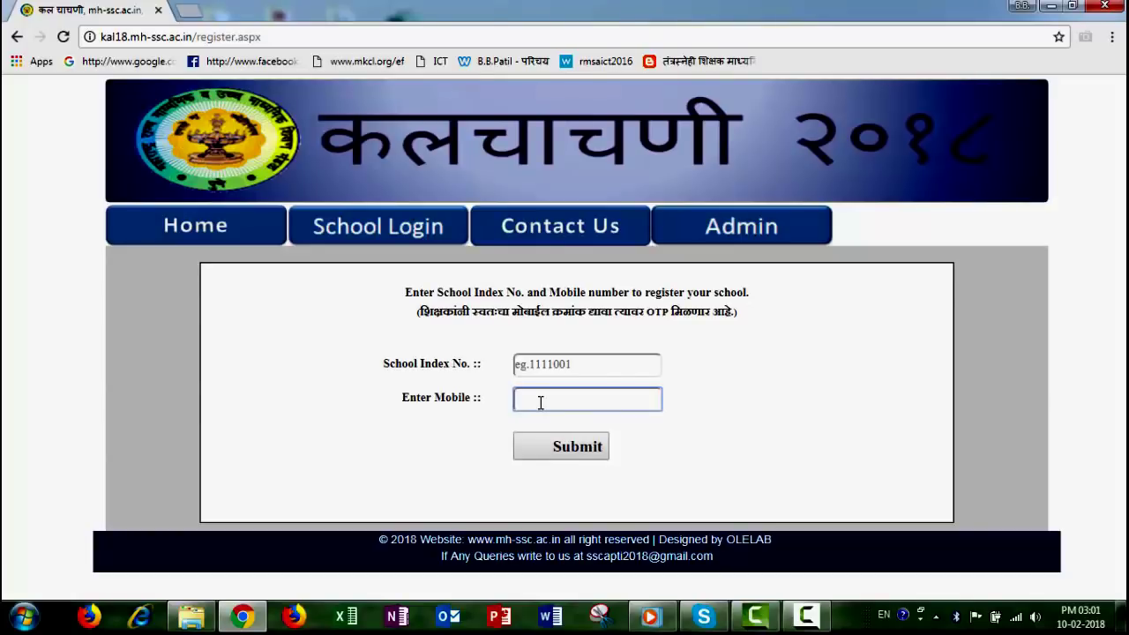
pyautogui.click(566, 452)
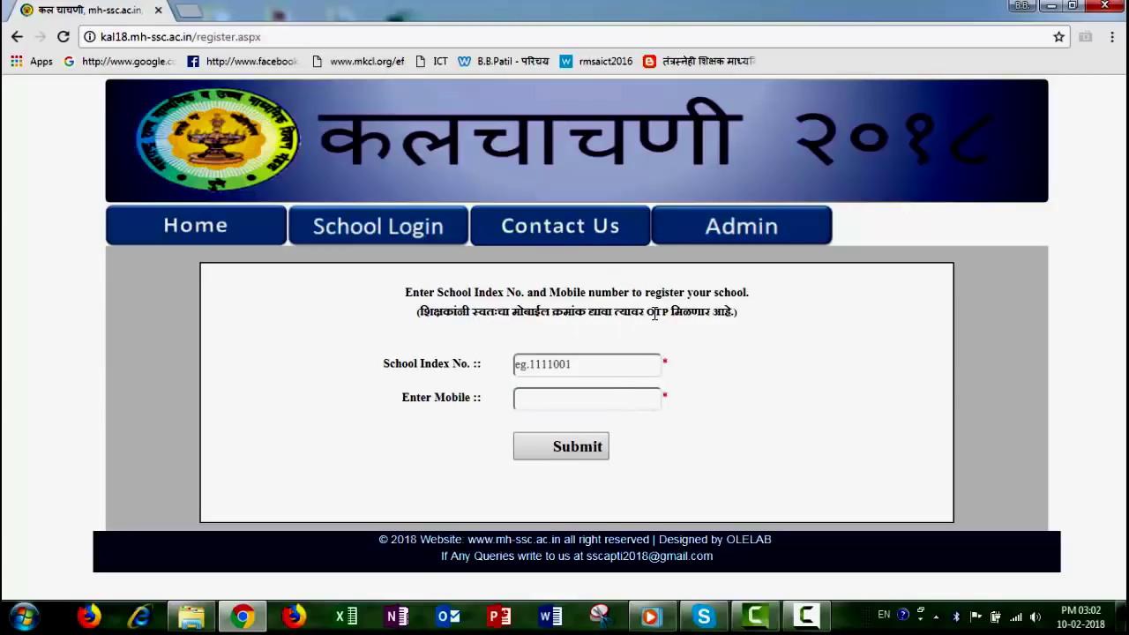
pyautogui.moveTo(648, 314); pyautogui.dragTo(671, 305)
pyautogui.click(591, 364)
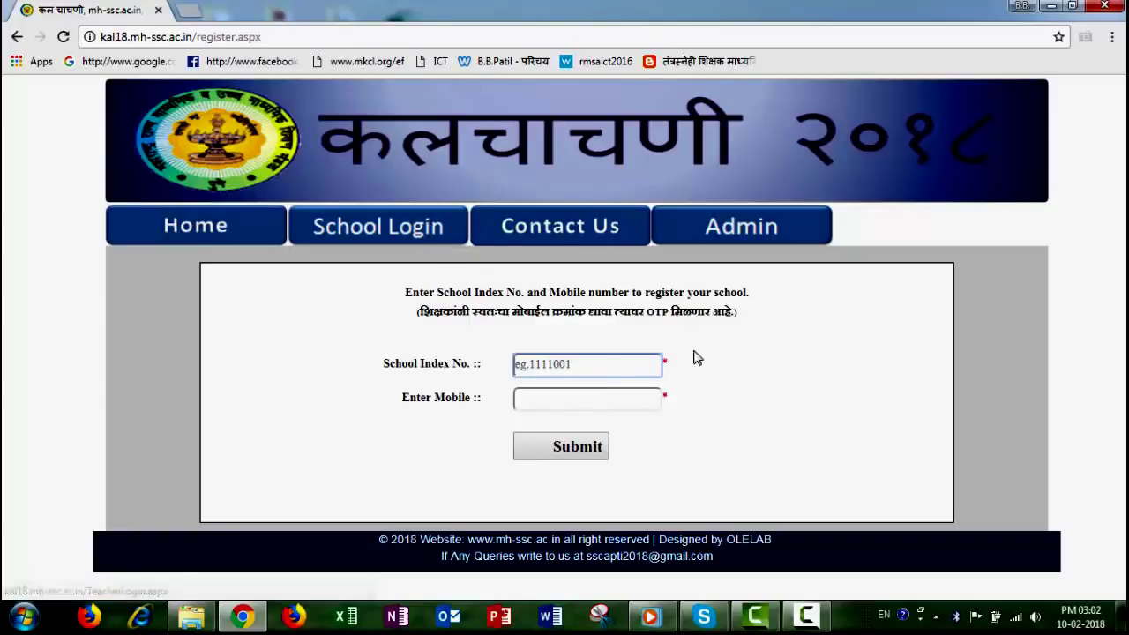
# Open the school login page and log in with the saved School Index No. and password
pyautogui.click(427, 231)
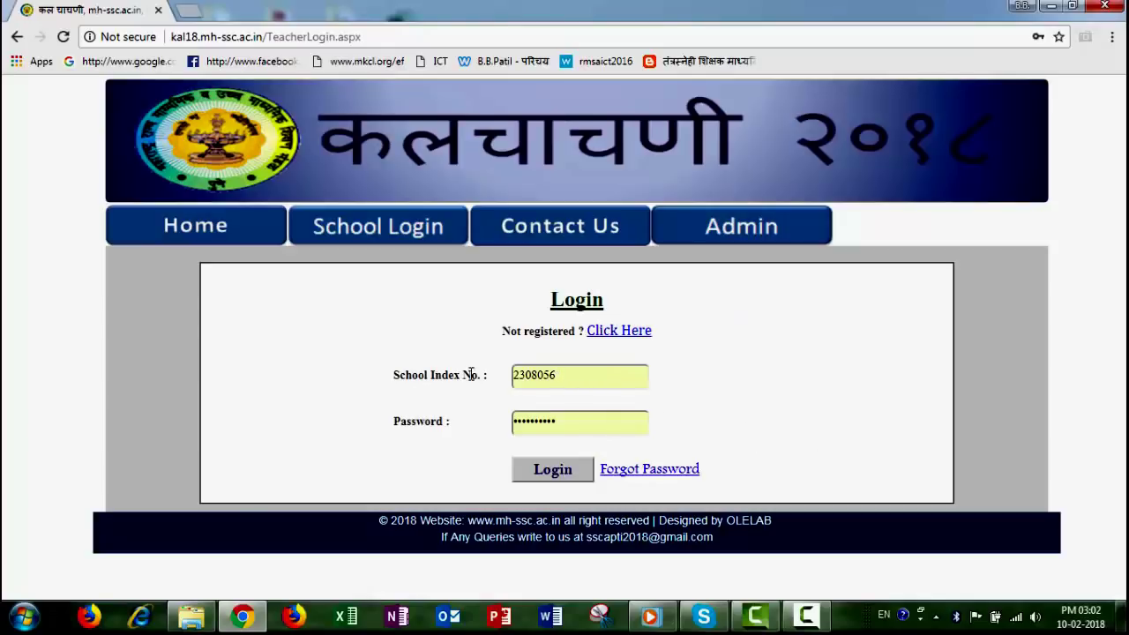
pyautogui.click(555, 482)
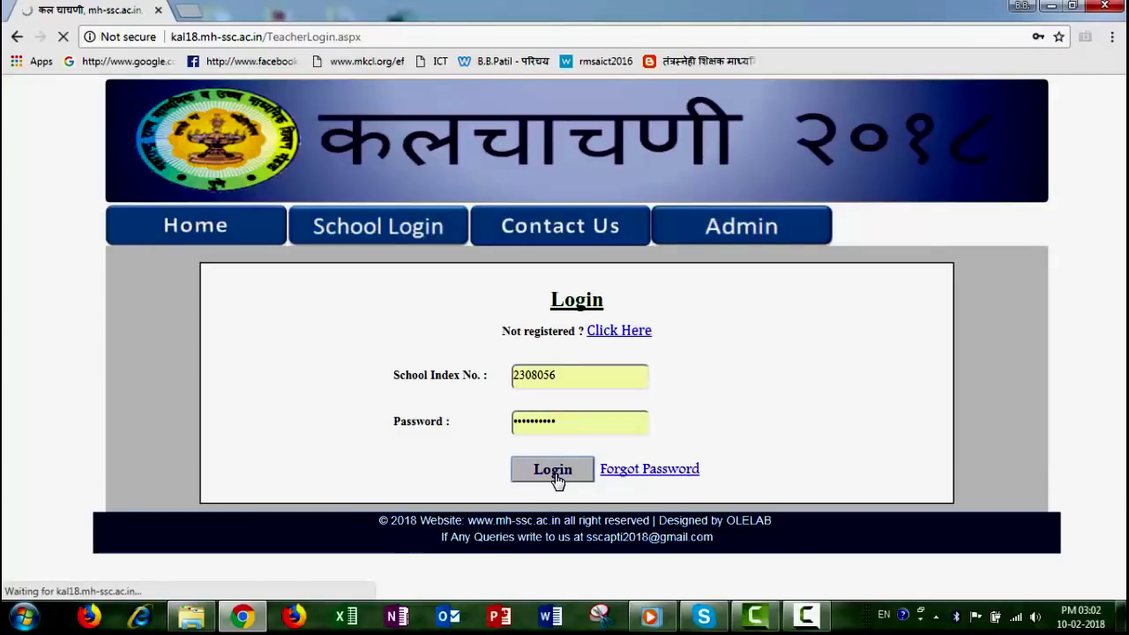
# Examine the school account details, the divisional and local coordinators' contact details, and the Kalchachni software download link
pyautogui.scroll(-2, 810, 353)
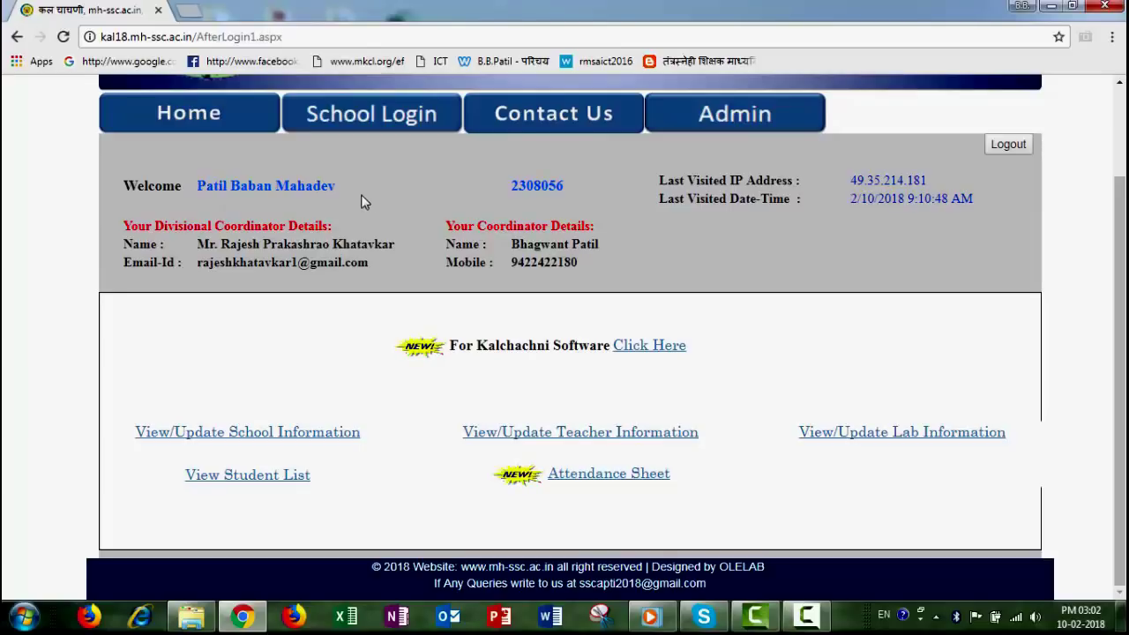
pyautogui.moveTo(513, 187); pyautogui.dragTo(573, 194)
pyautogui.click(219, 241)
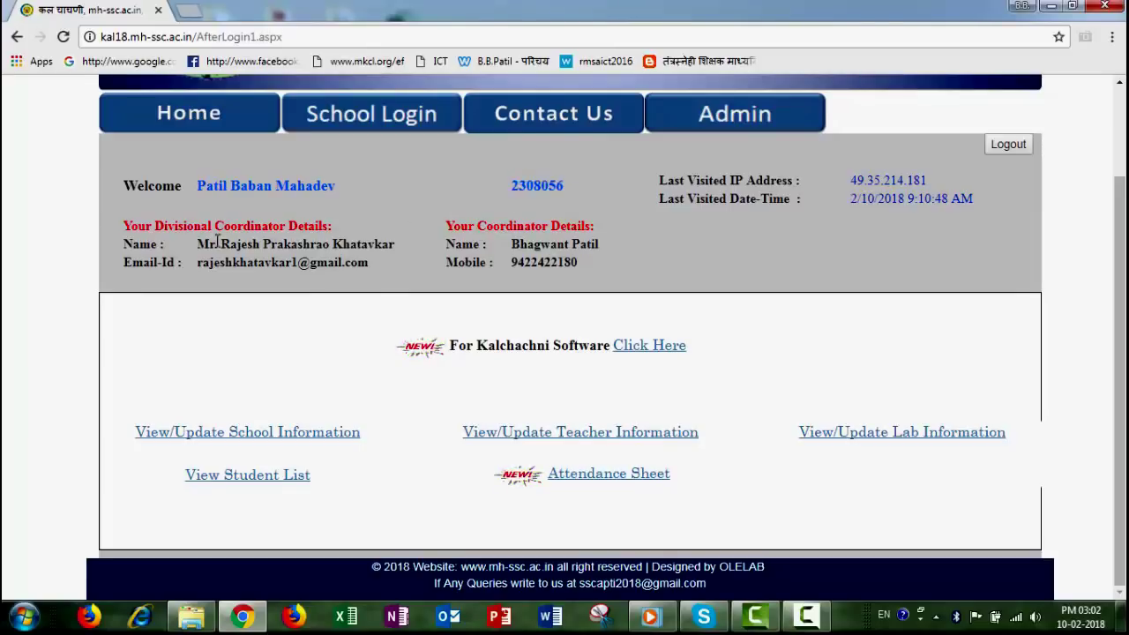
pyautogui.moveTo(126, 226); pyautogui.dragTo(371, 274)
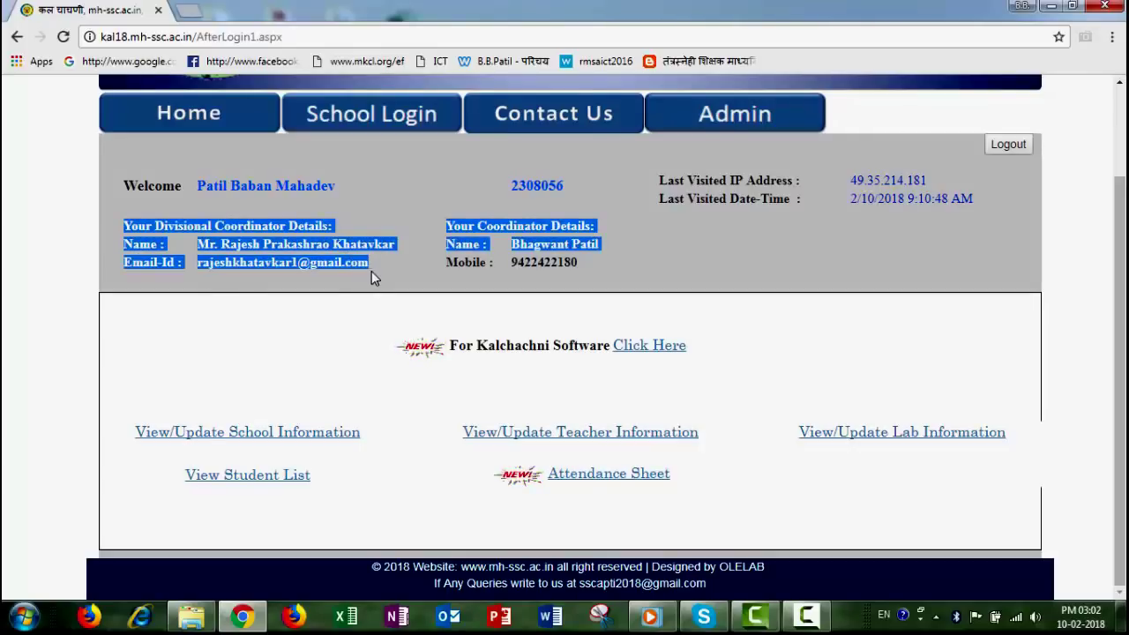
pyautogui.click(425, 273)
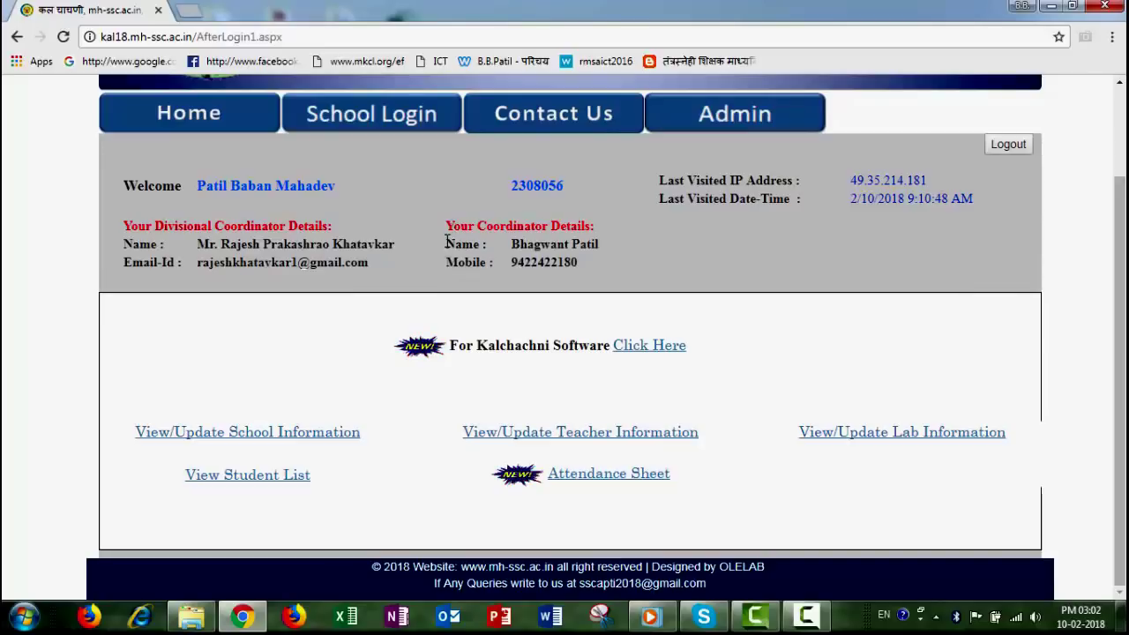
pyautogui.moveTo(448, 242); pyautogui.dragTo(582, 269)
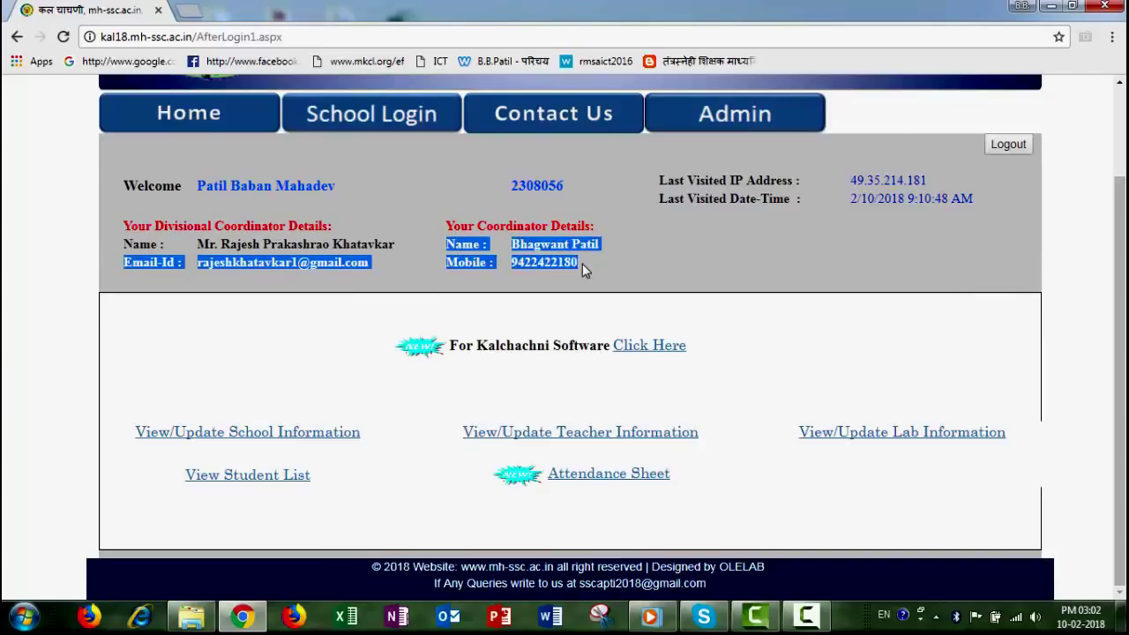
pyautogui.click(700, 261)
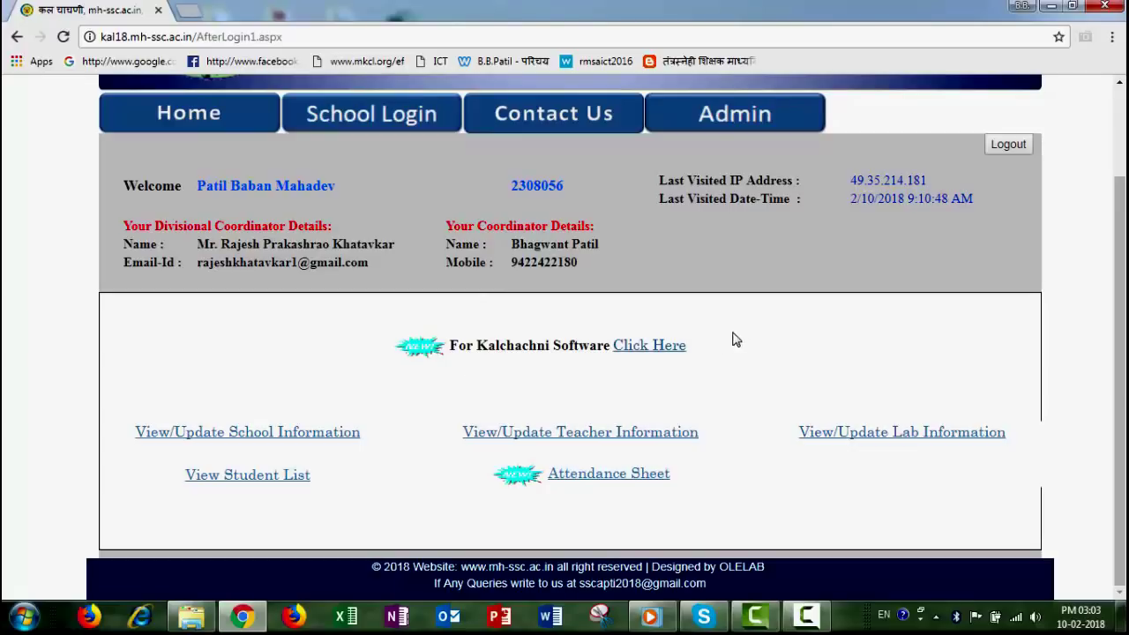
pyautogui.moveTo(451, 345); pyautogui.dragTo(721, 360)
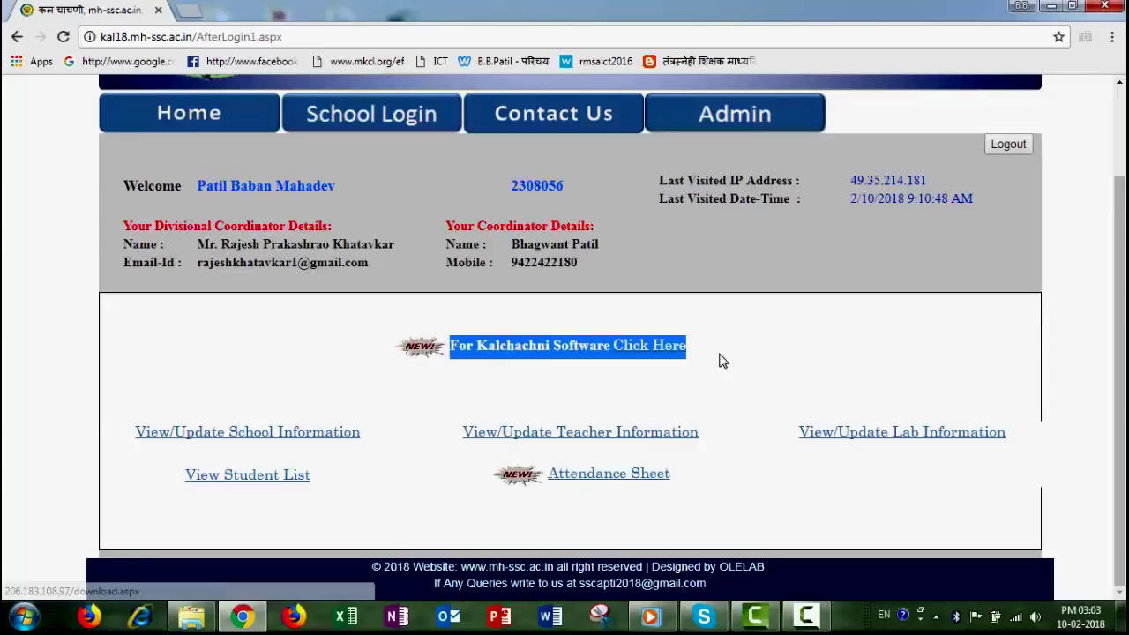
pyautogui.click(545, 388)
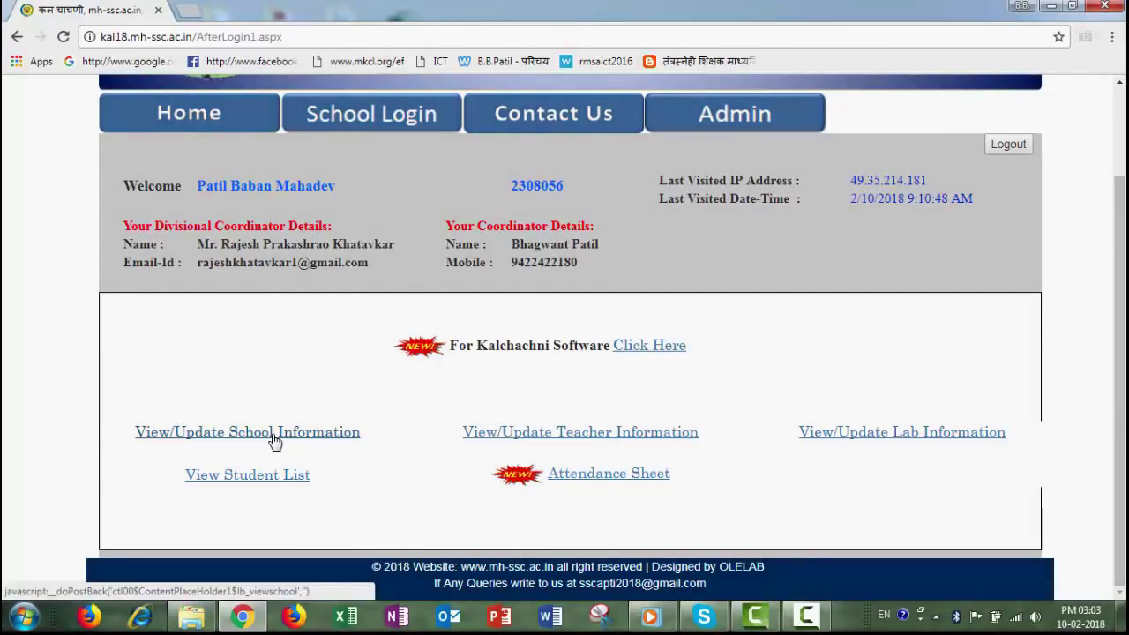
# View the school information record and return to the school's account page
pyautogui.click(273, 437)
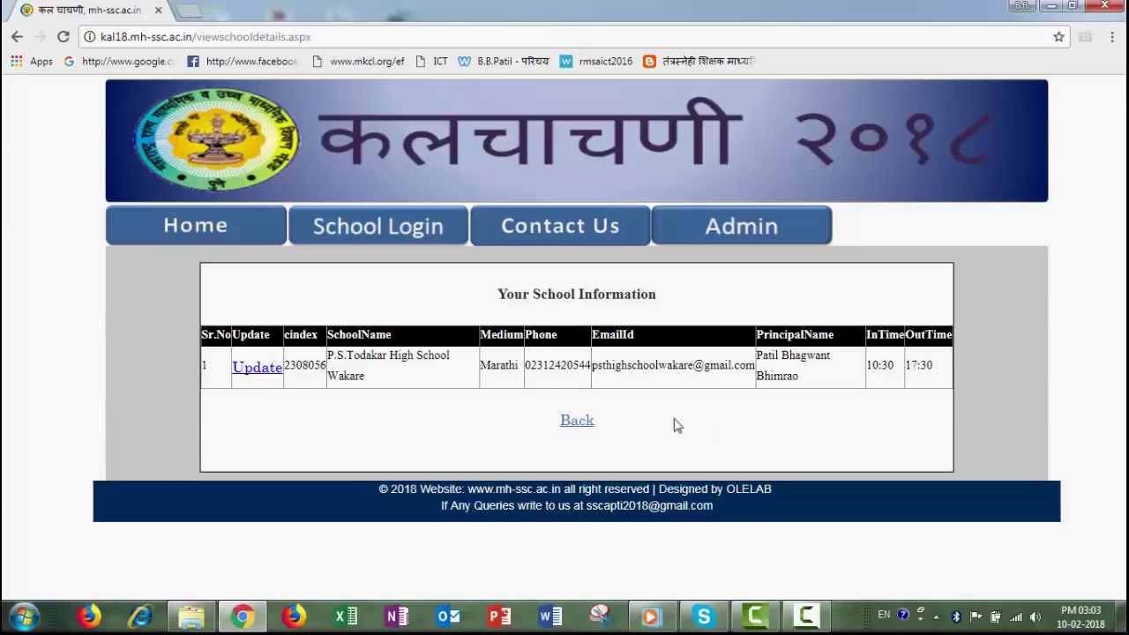
pyautogui.click(589, 423)
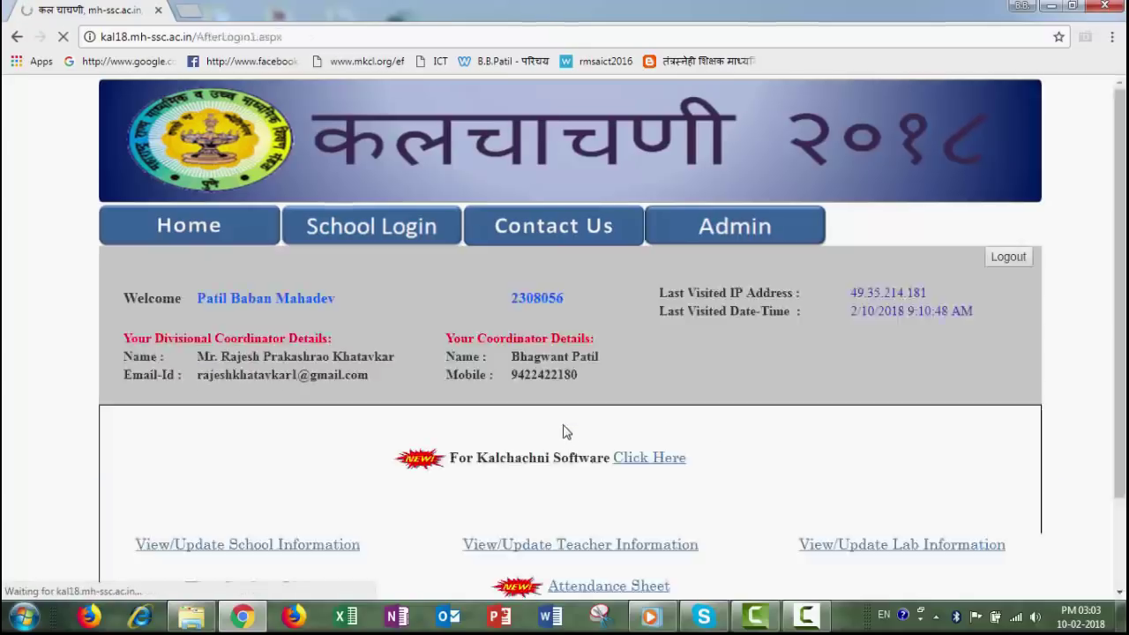
# Open the teacher information record for updating, review and submit its existing details, and return to the school's account page
pyautogui.scroll(-1, 412, 472)
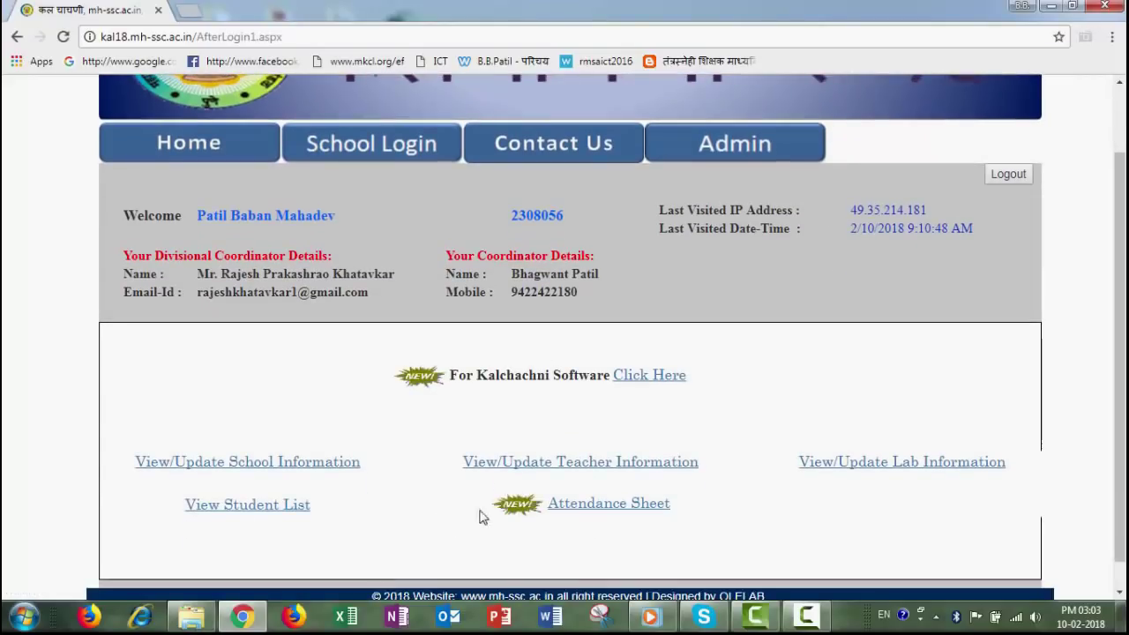
pyautogui.click(578, 467)
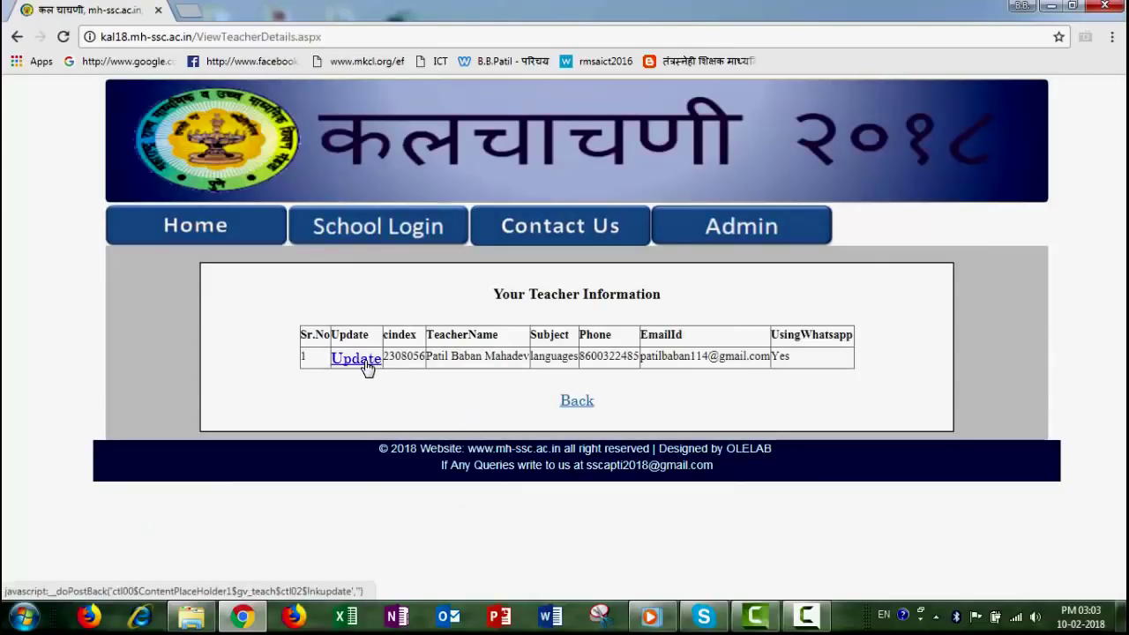
pyautogui.click(343, 367)
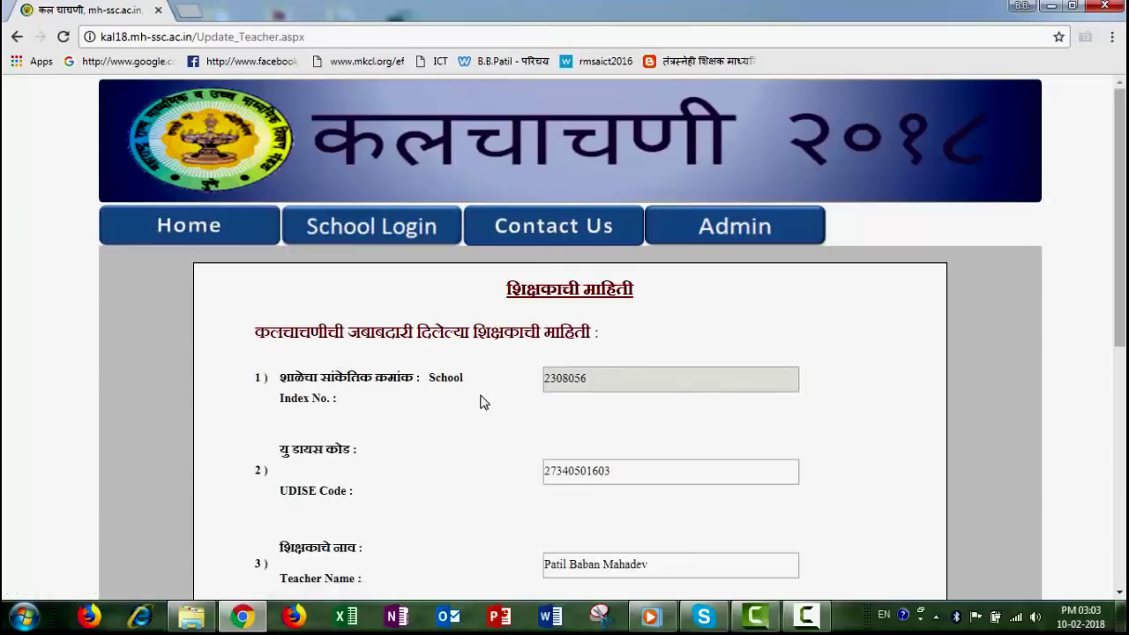
pyautogui.scroll(-3, 481, 400)
pyautogui.scroll(-2, 481, 404)
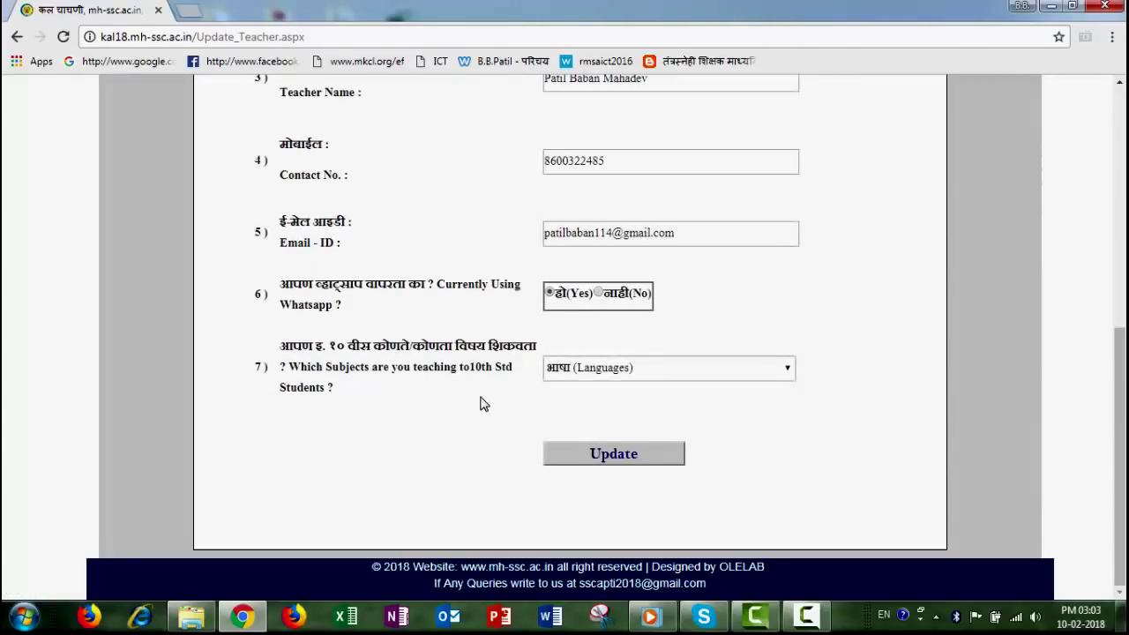
pyautogui.scroll(2, 480, 404)
pyautogui.scroll(-2, 534, 508)
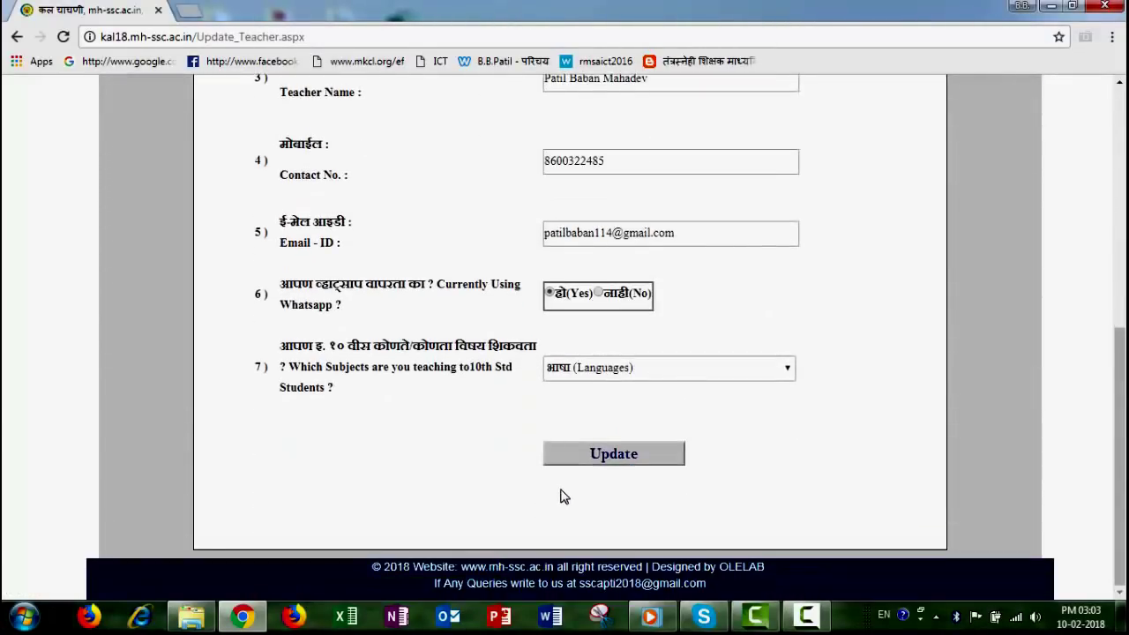
pyautogui.click(617, 454)
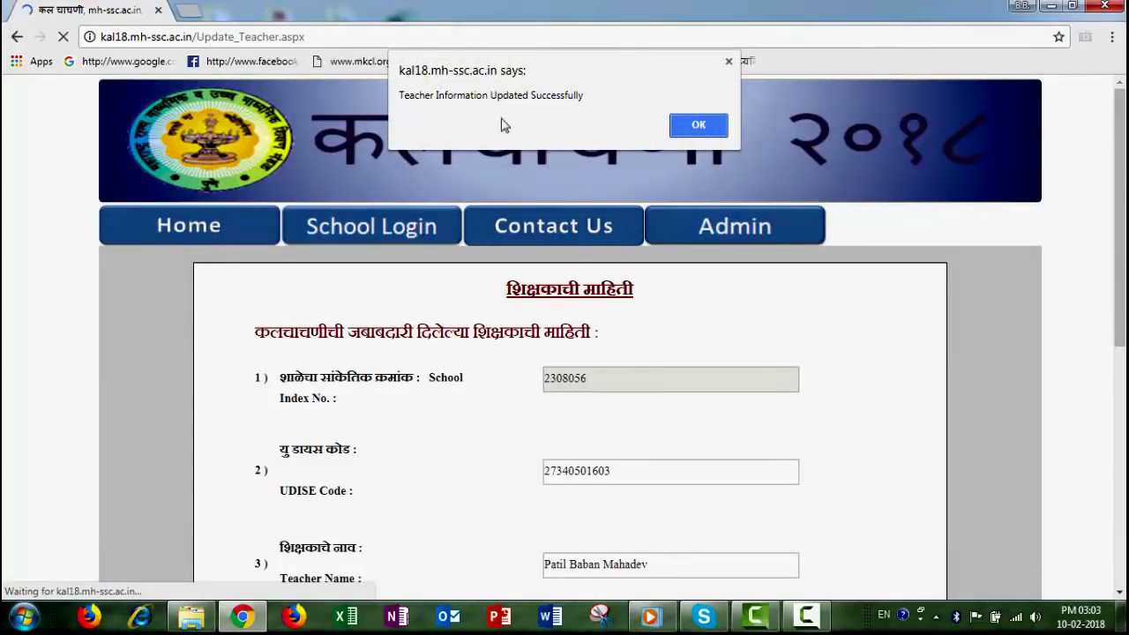
pyautogui.click(677, 125)
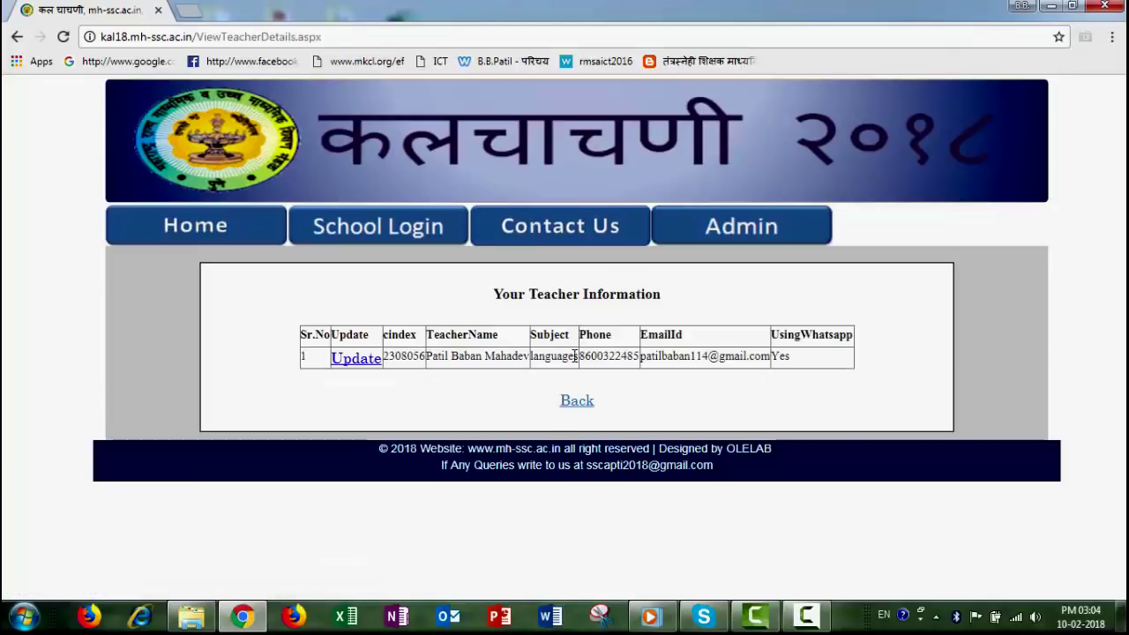
pyautogui.click(578, 405)
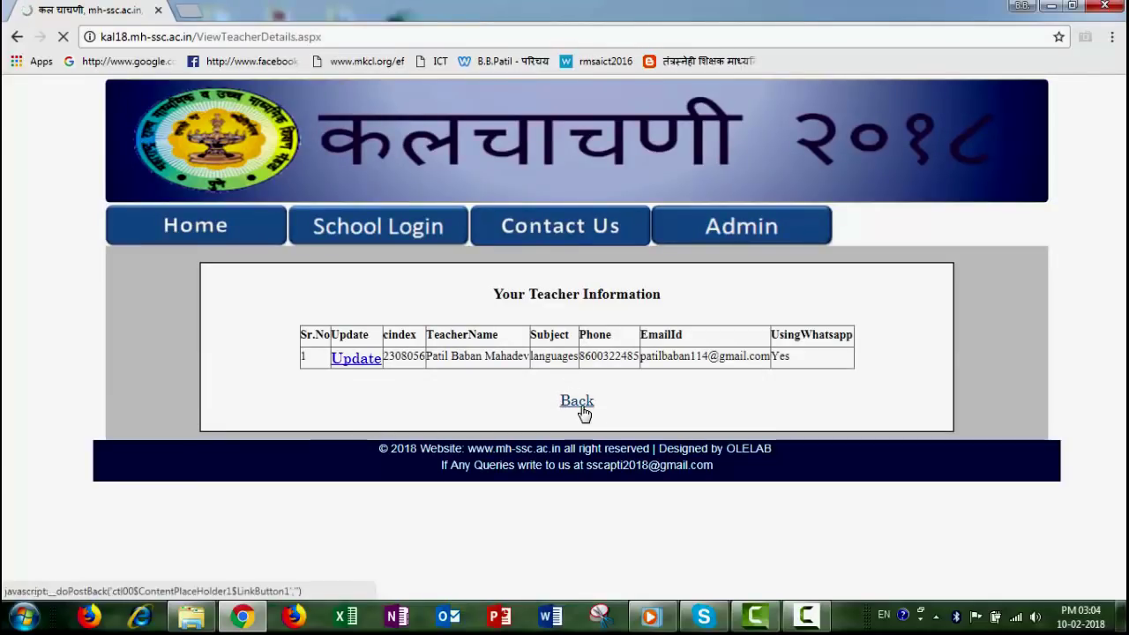
pyautogui.scroll(-1, 668, 423)
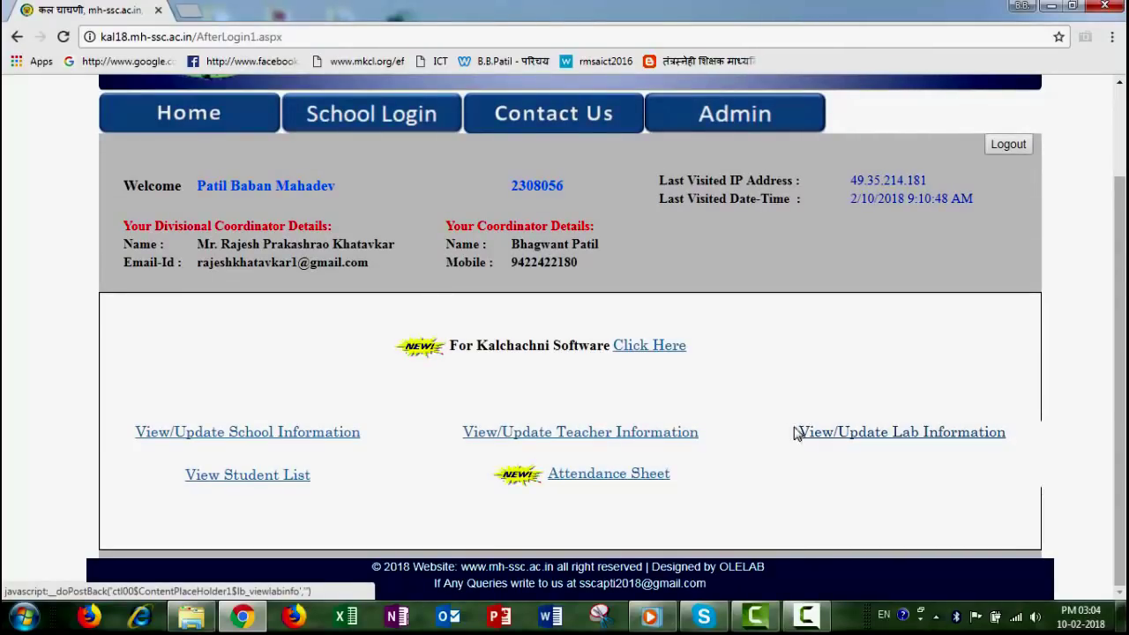
pyautogui.moveTo(799, 434); pyautogui.dragTo(957, 453)
pyautogui.click(970, 474)
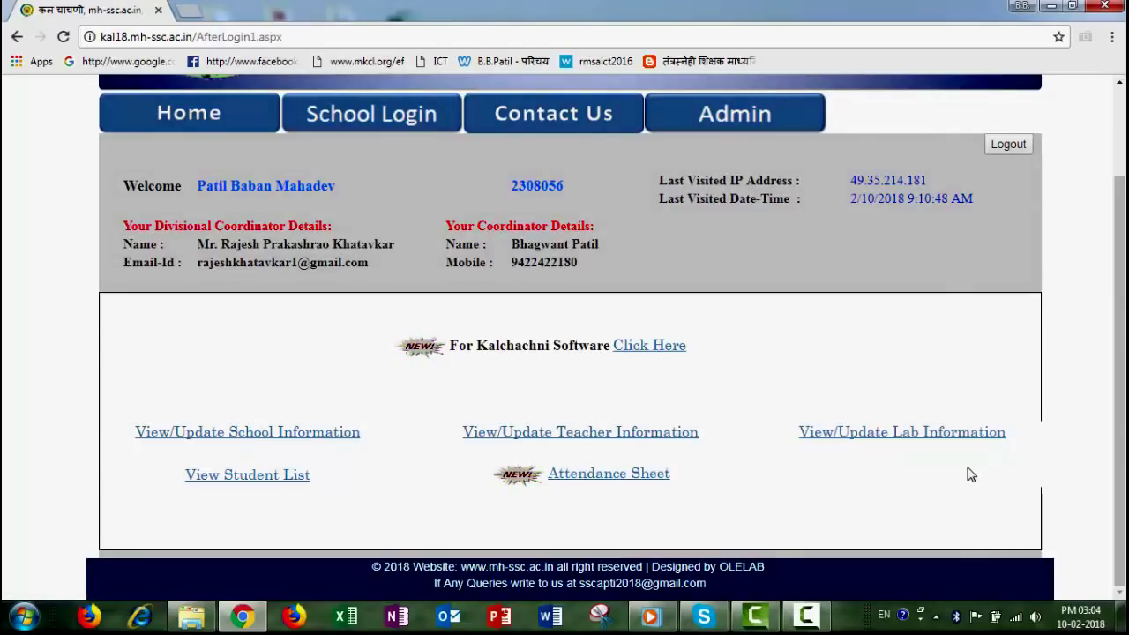
# Open the lab information record for updating, review and submit its existing answers, and return to the school's account page
pyautogui.click(918, 443)
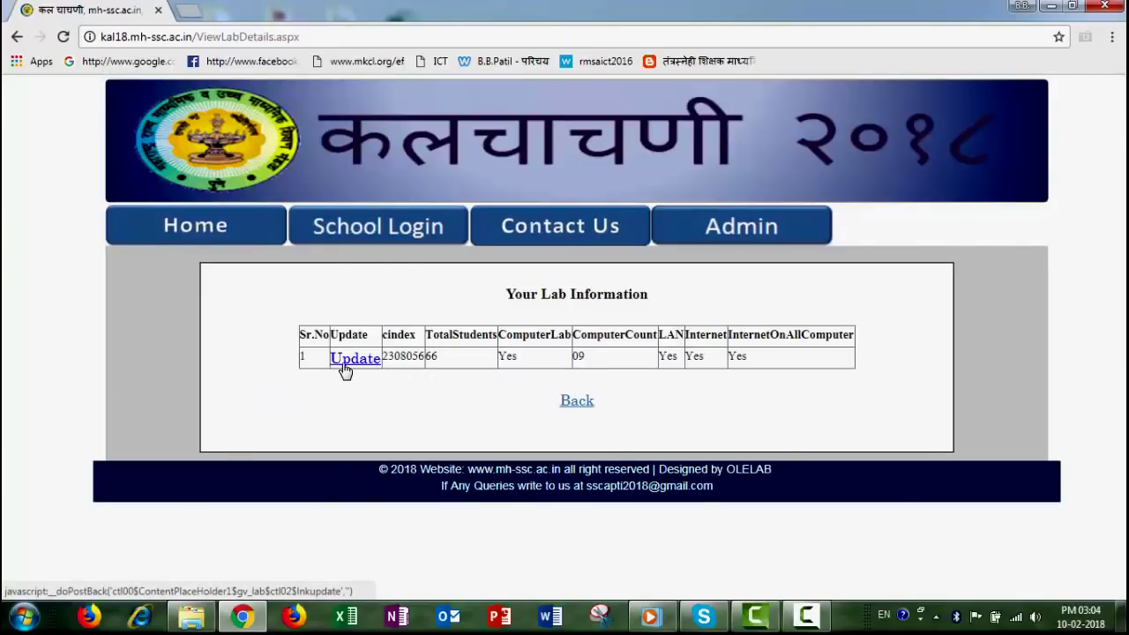
pyautogui.click(344, 361)
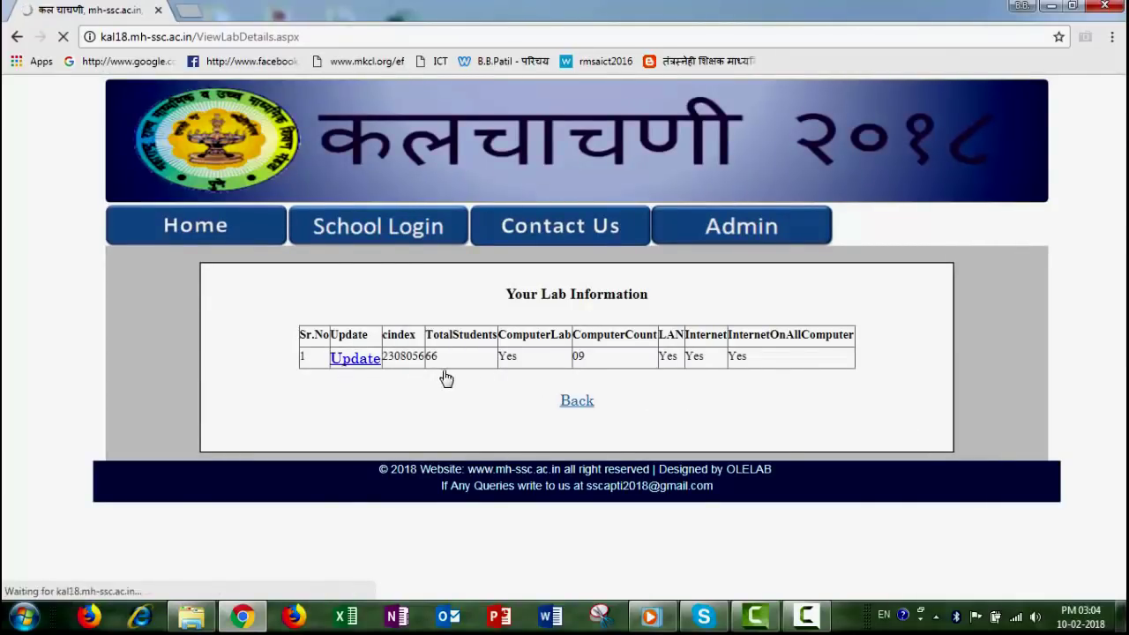
pyautogui.scroll(-1, 567, 441)
pyautogui.scroll(-3, 567, 441)
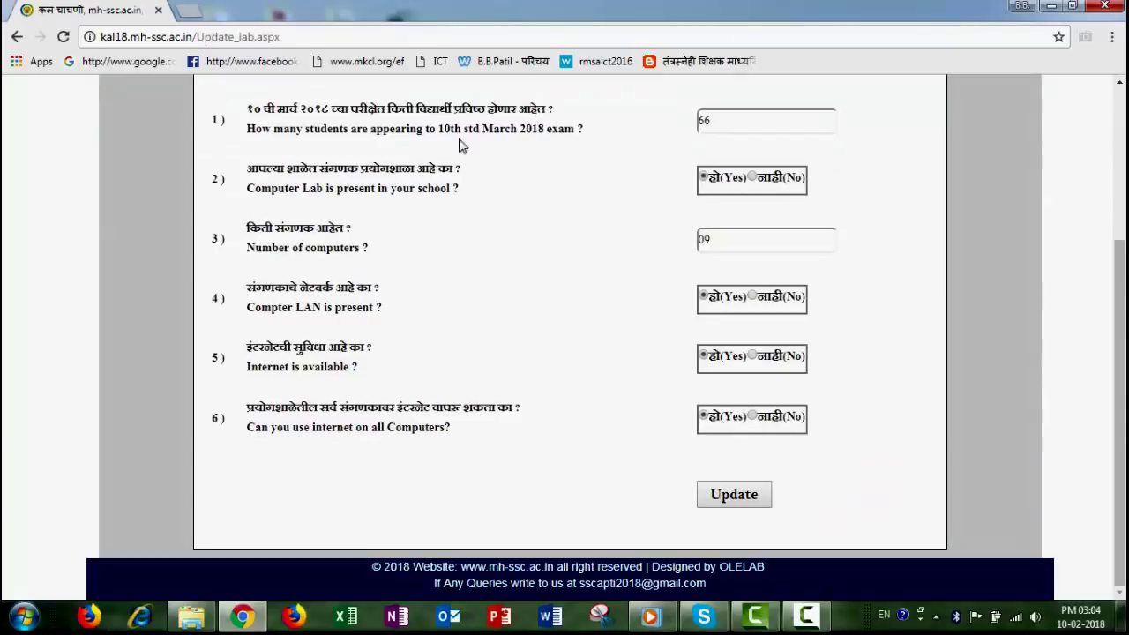
pyautogui.click(734, 494)
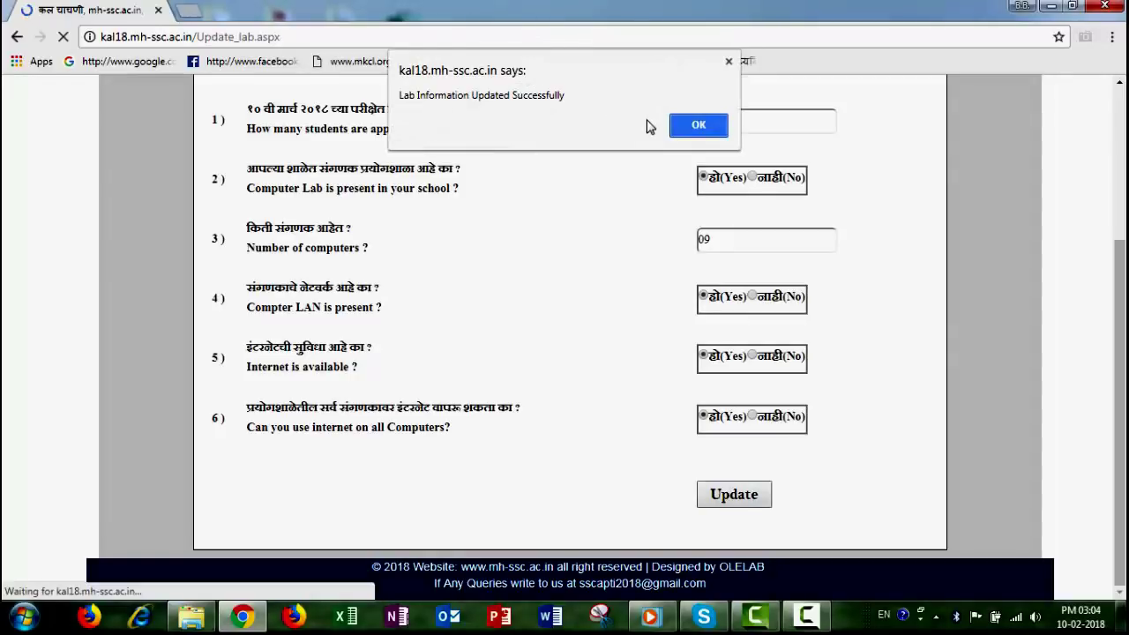
pyautogui.click(687, 127)
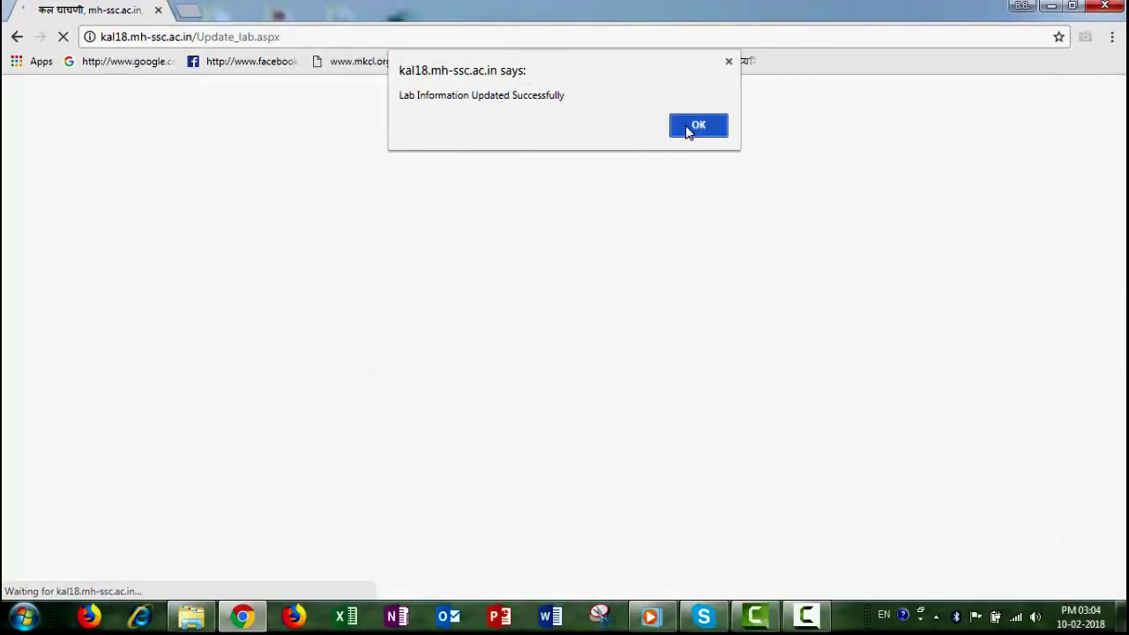
pyautogui.click(580, 403)
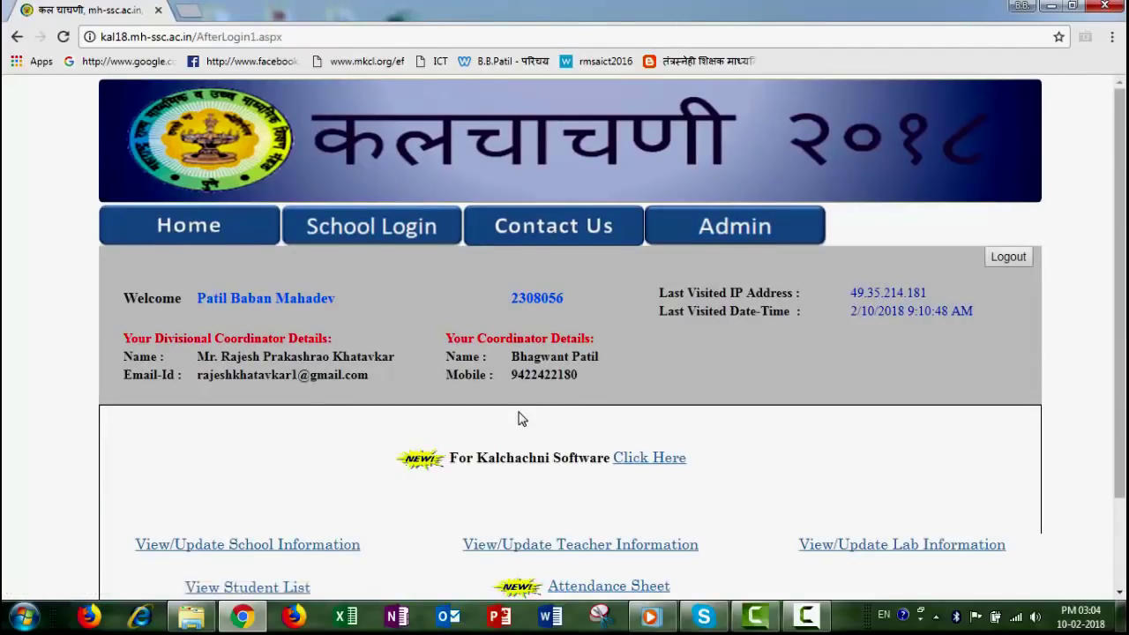
# Open the list of SSC students, review it to the end, and export it to Excel
pyautogui.scroll(-2, 564, 410)
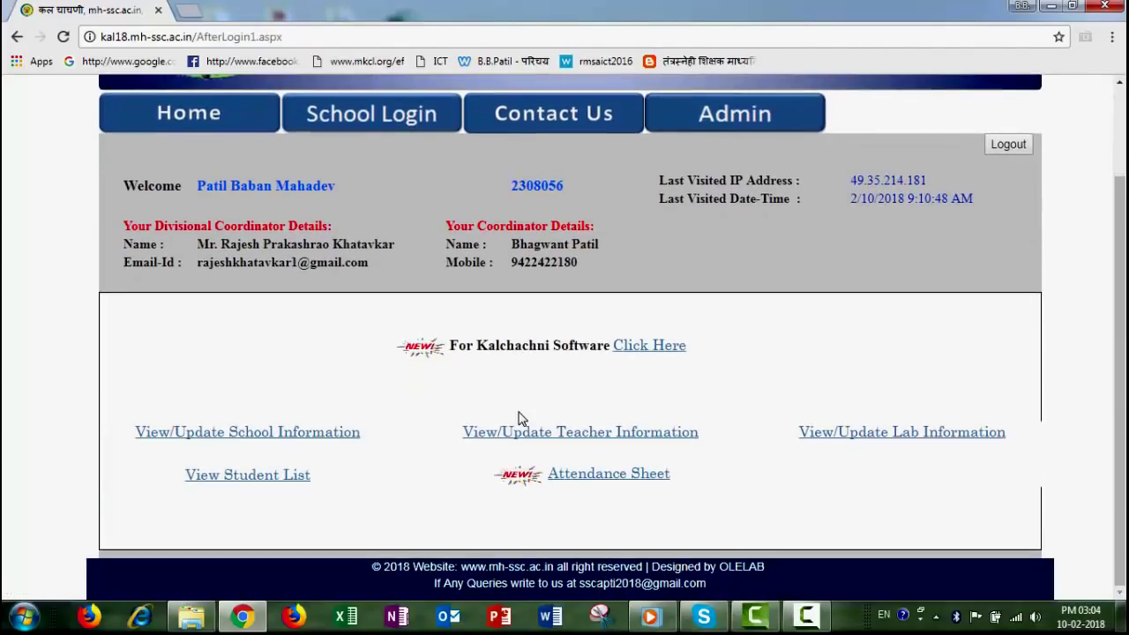
pyautogui.click(247, 477)
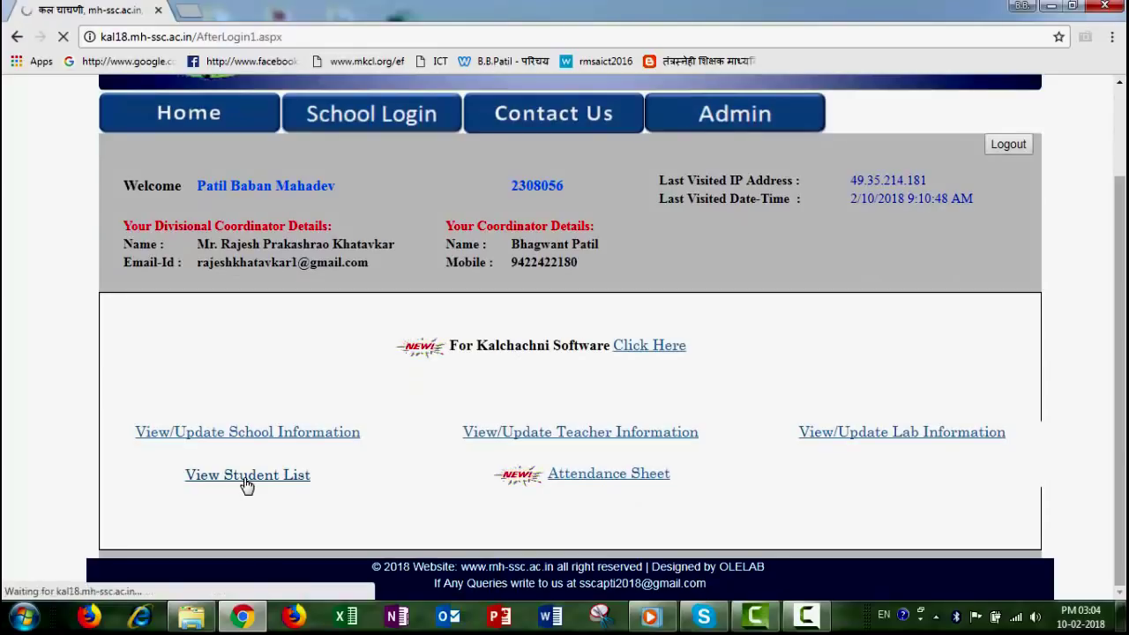
pyautogui.scroll(-3, 576, 441)
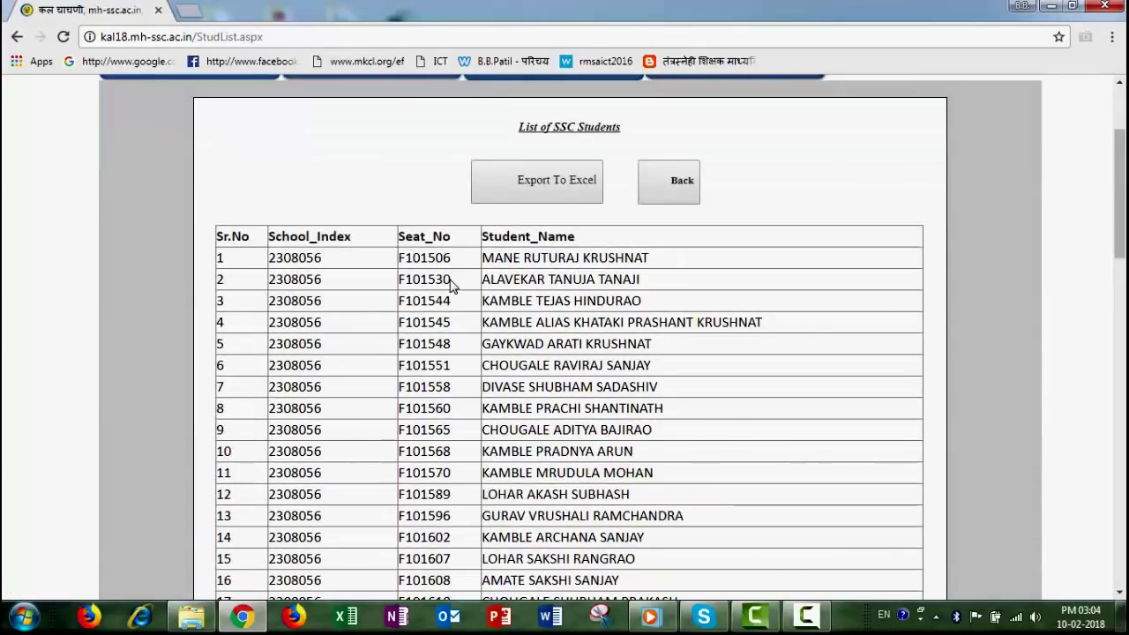
pyautogui.scroll(-12, 406, 296)
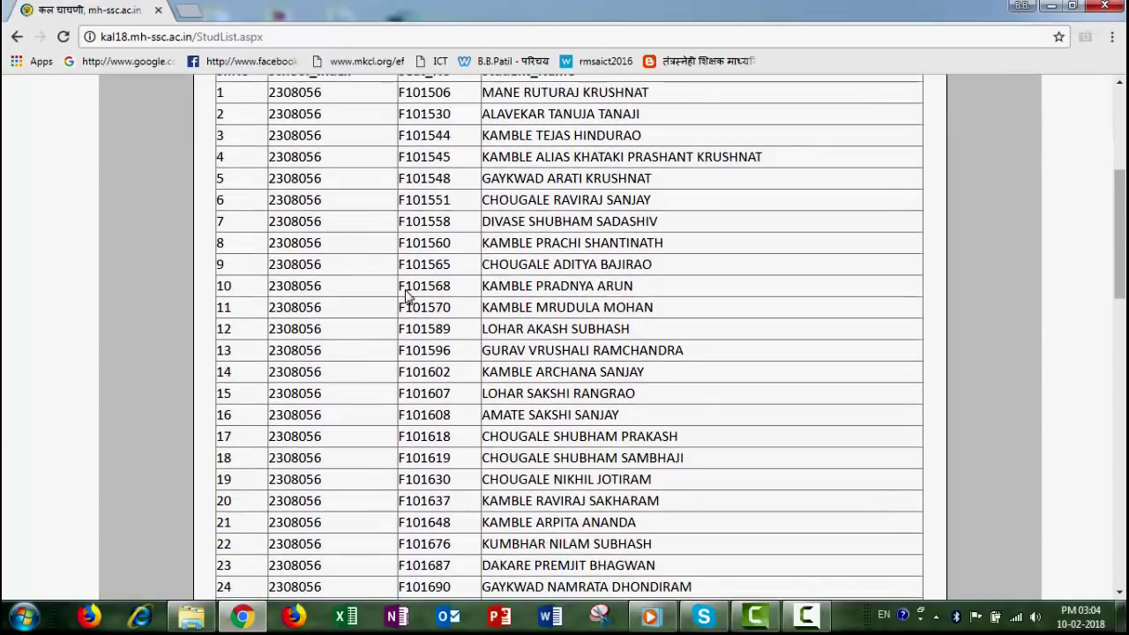
pyautogui.scroll(-10, 406, 291)
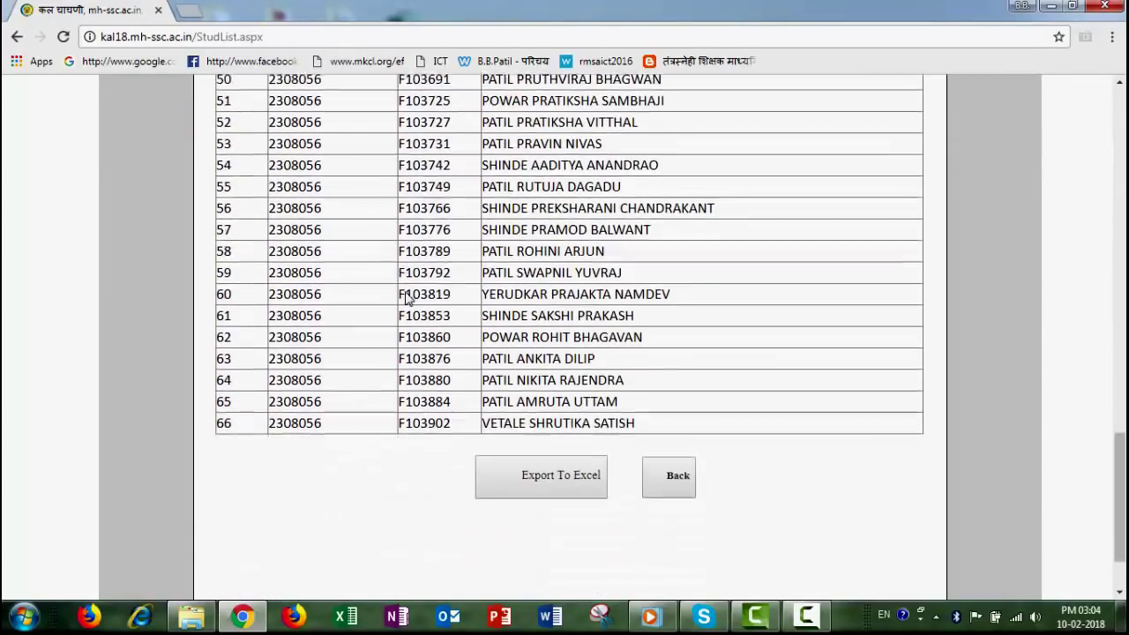
pyautogui.scroll(6, 406, 291)
pyautogui.scroll(-5, 406, 292)
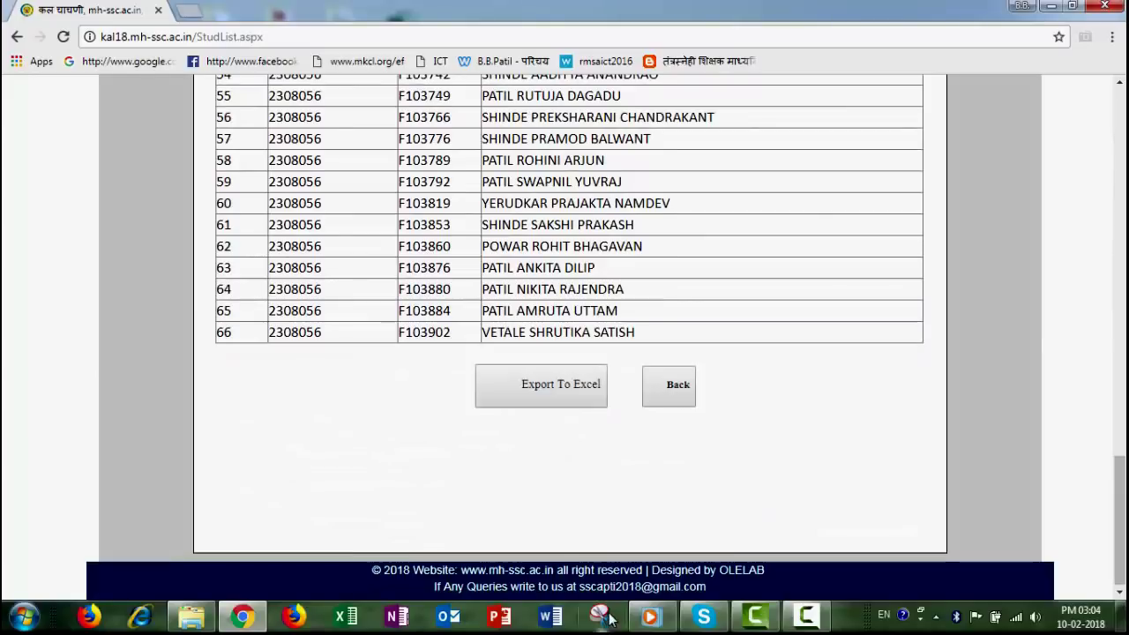
pyautogui.click(546, 393)
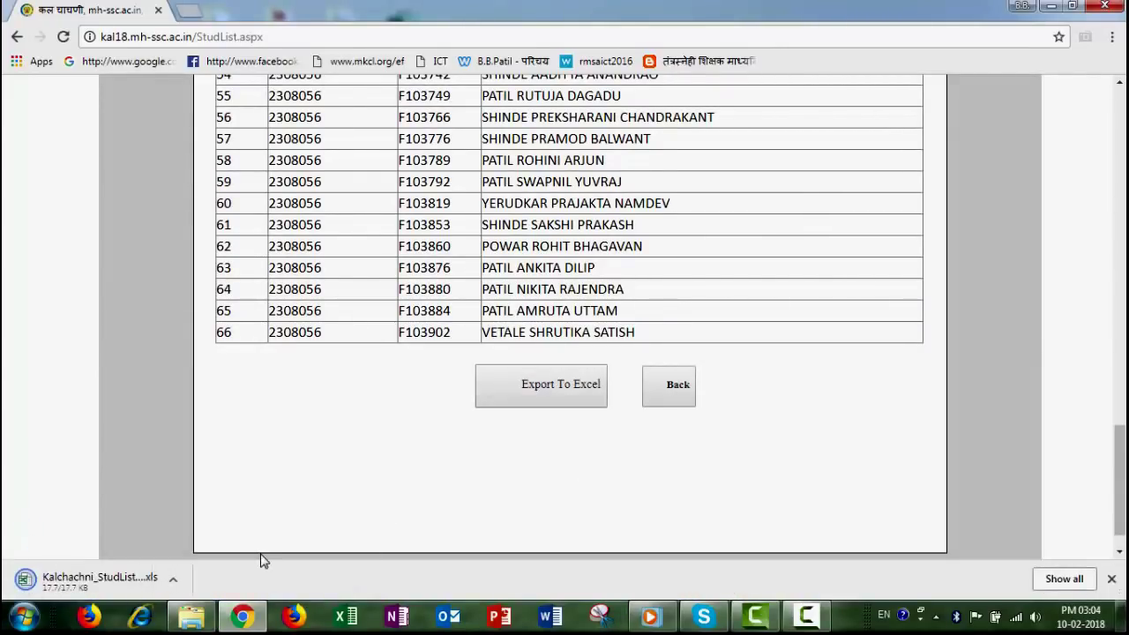
# Show the downloaded student list in its folder and open Kalchachni_StudList (1) in Excel despite the file format warning
pyautogui.click(173, 579)
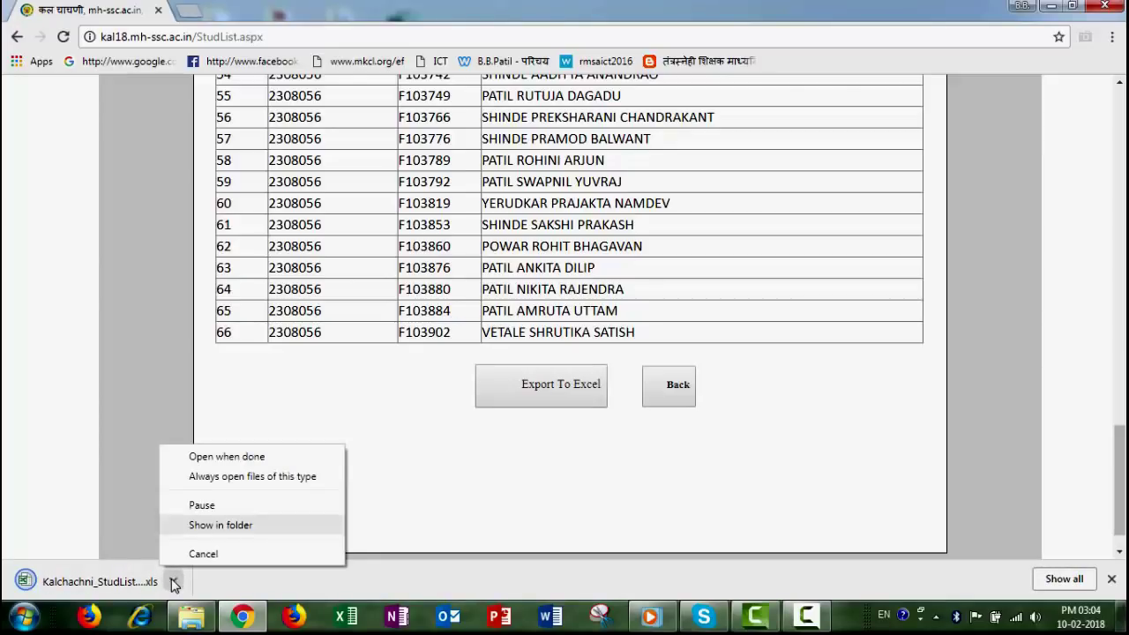
pyautogui.click(203, 525)
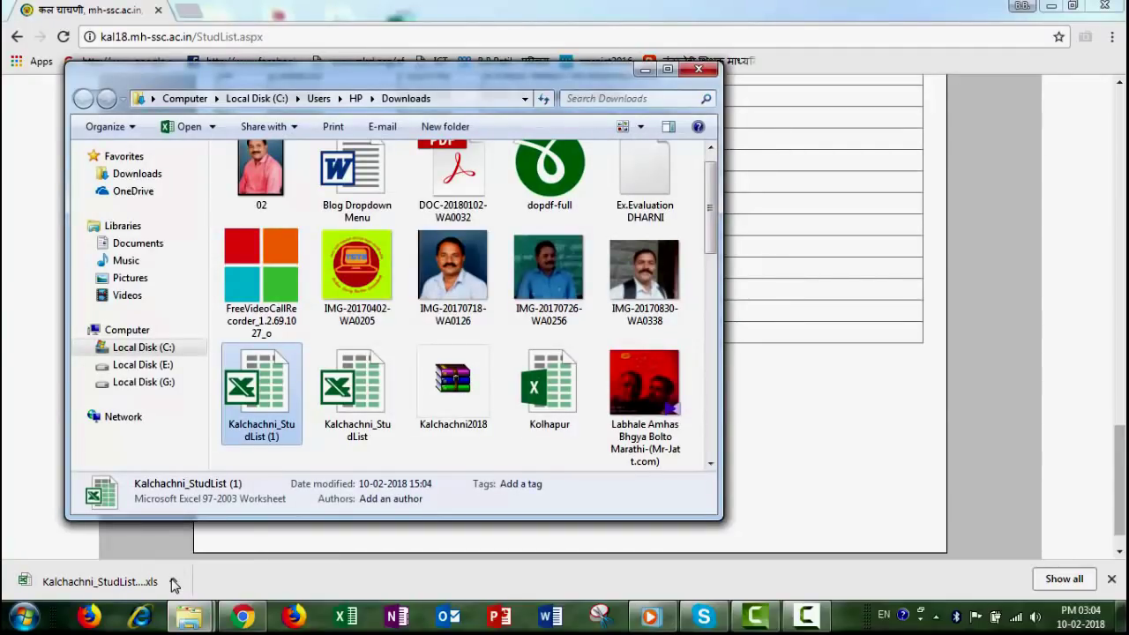
pyautogui.press('Return')
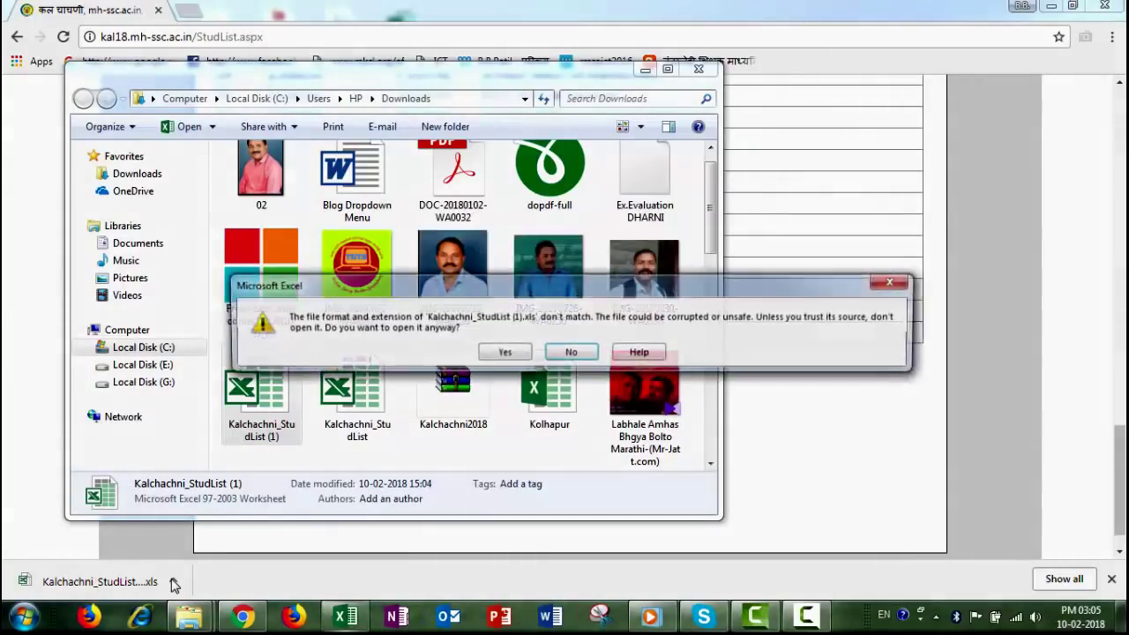
pyautogui.press('Return')
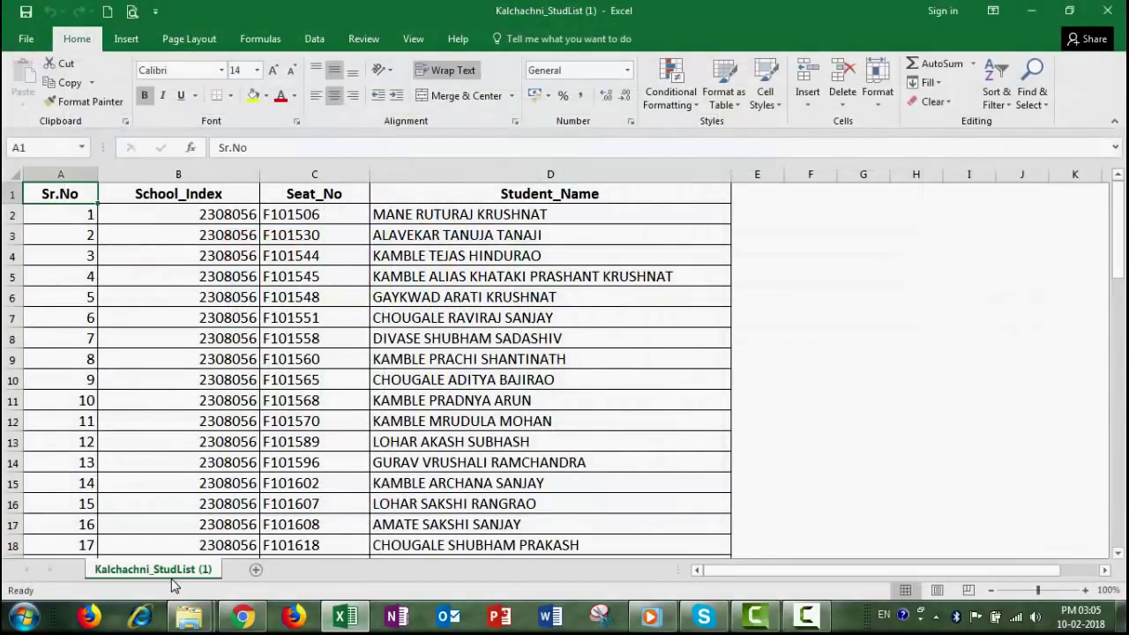
# Look over the exported student list in the workbook and return to the school's account page in the browser
pyautogui.scroll(-3, 178, 370)
pyautogui.click(178, 297)
pyautogui.scroll(3, 178, 297)
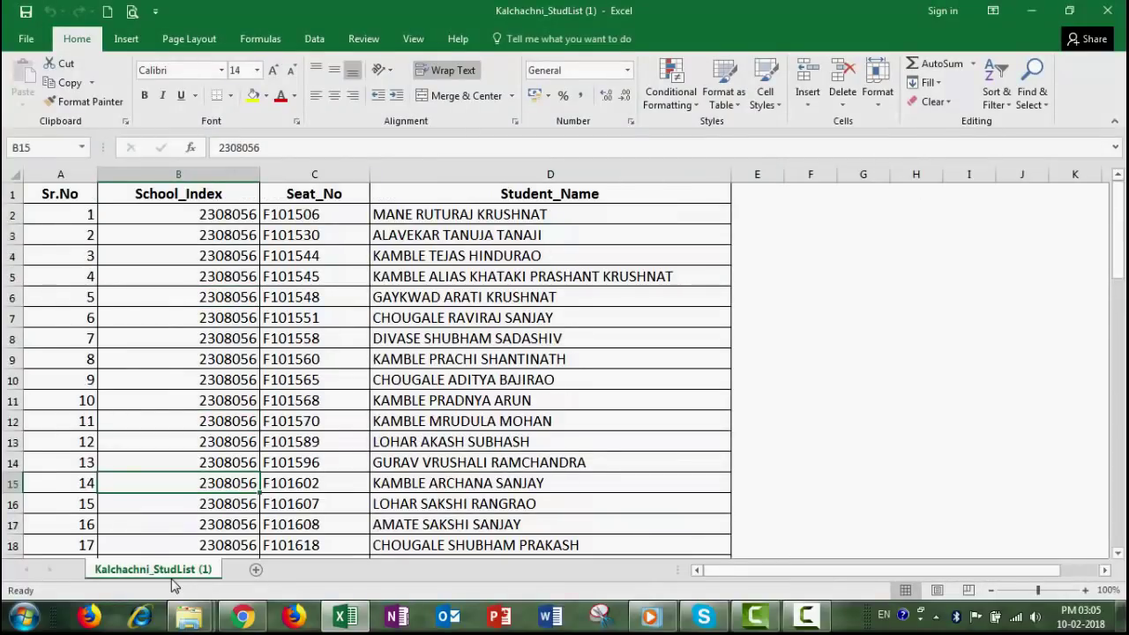
pyautogui.click(1031, 10)
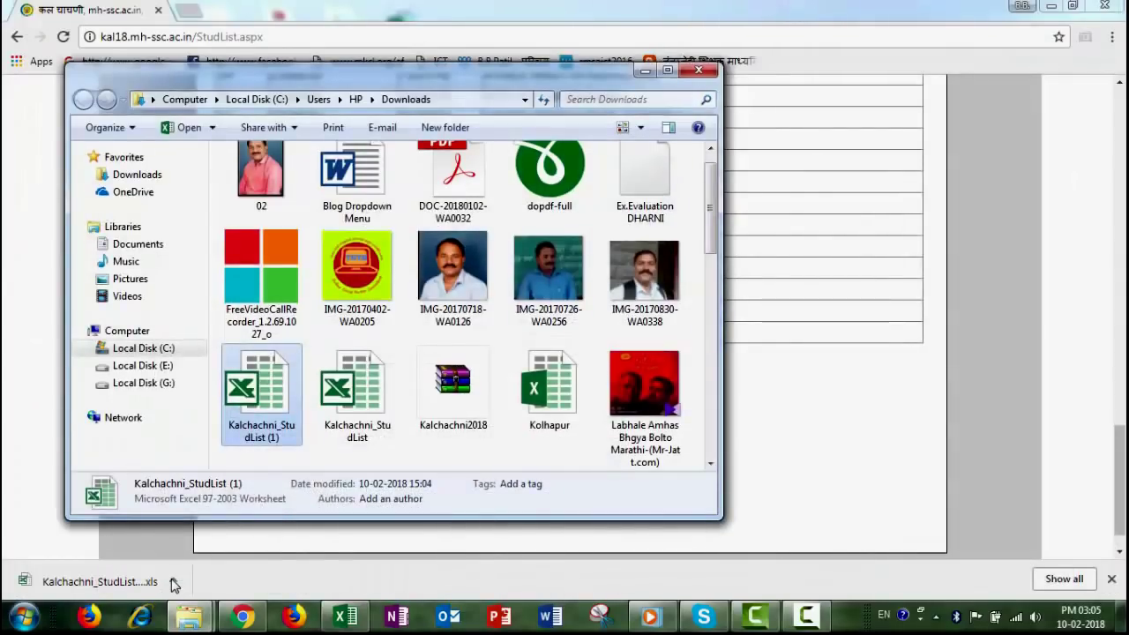
pyautogui.hotkey('alt', 'F4')
pyautogui.click(669, 385)
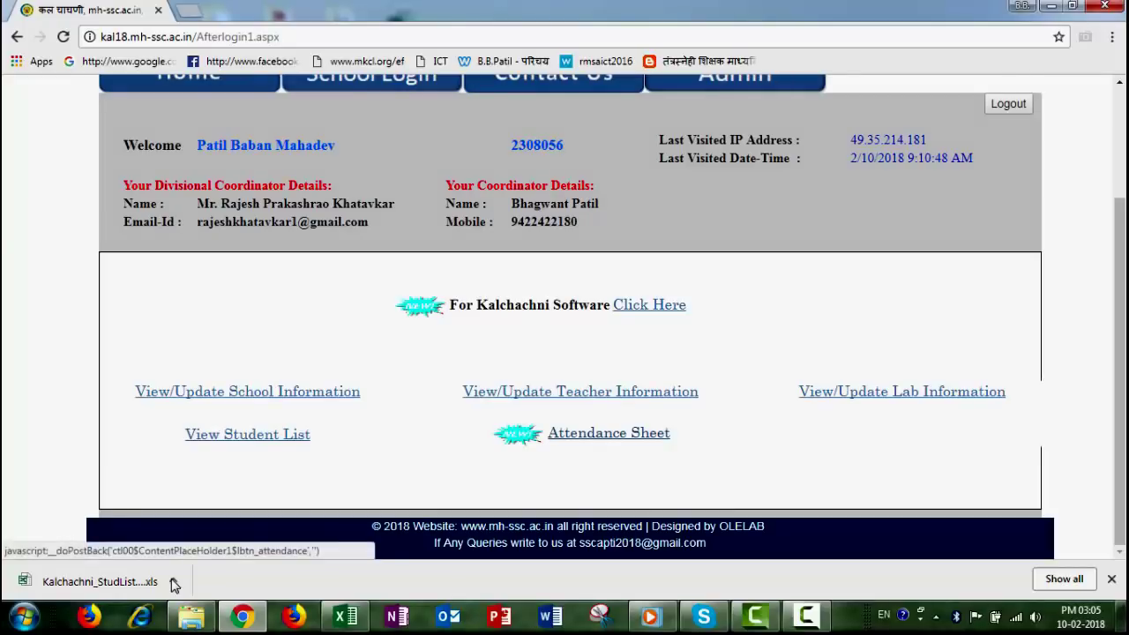
# Open the attendance sheet, review its student rows with the signature column, and export it to Excel
pyautogui.click(608, 433)
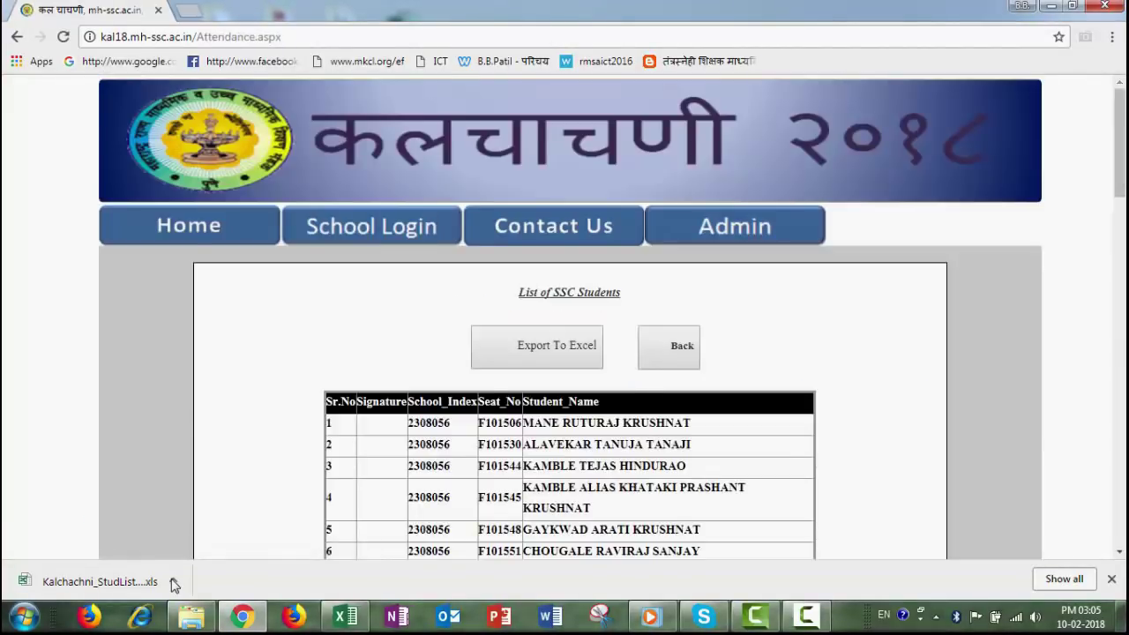
pyautogui.scroll(-1, 570, 317)
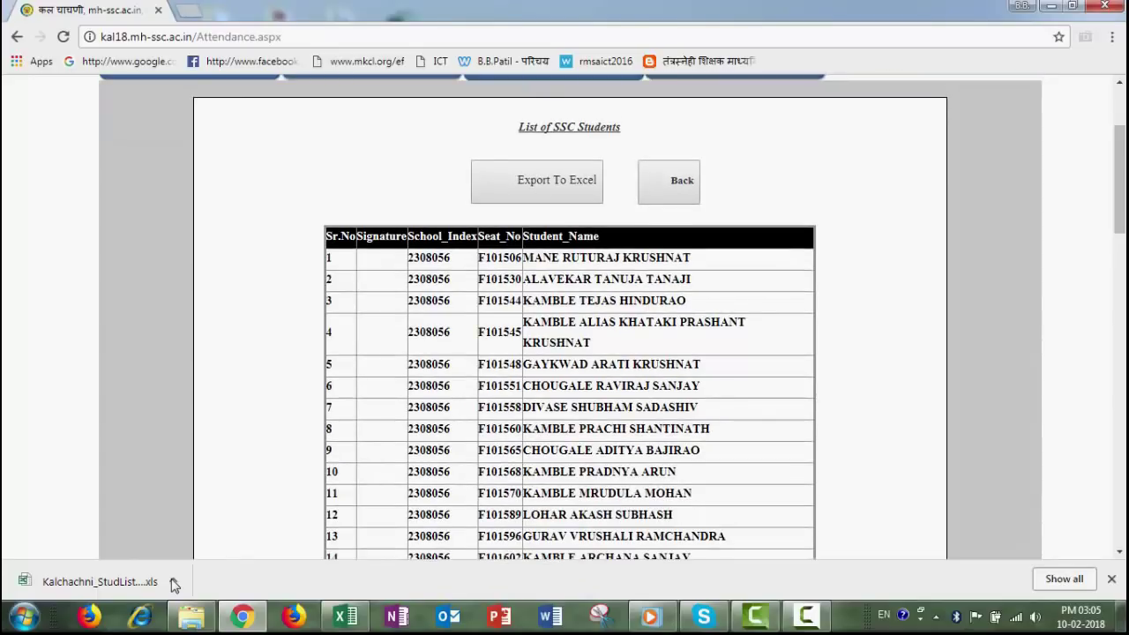
pyautogui.press('Down')
pyautogui.press('Down')
pyautogui.press('Down')
pyautogui.press('Down')
pyautogui.press('Down')
pyautogui.press('Down')
pyautogui.press('Down')
pyautogui.press('Down')
pyautogui.press('Down')
pyautogui.press('Down')
pyautogui.press('Down')
pyautogui.press('Down')
pyautogui.press('Down')
pyautogui.press('Down')
pyautogui.press('Down')
pyautogui.press('Down')
pyautogui.press('Down')
pyautogui.press('Down')
pyautogui.press('Down')
pyautogui.press('Down')
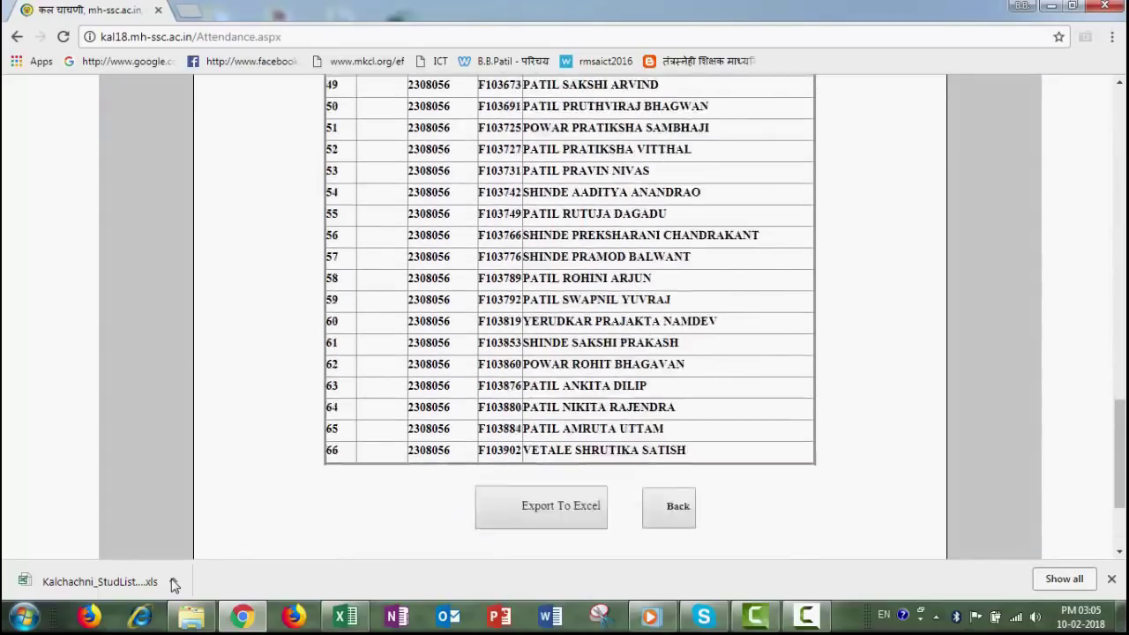
pyautogui.press('Down')
pyautogui.press('Down')
pyautogui.press('Down')
pyautogui.press('Down')
pyautogui.press('Down')
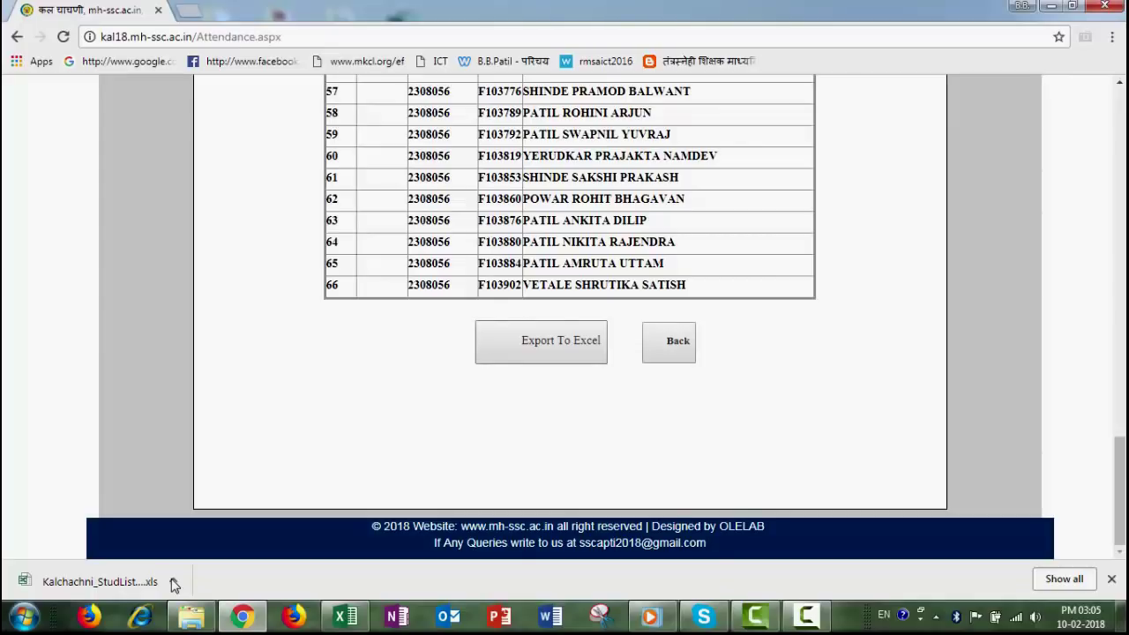
pyautogui.press('Return')
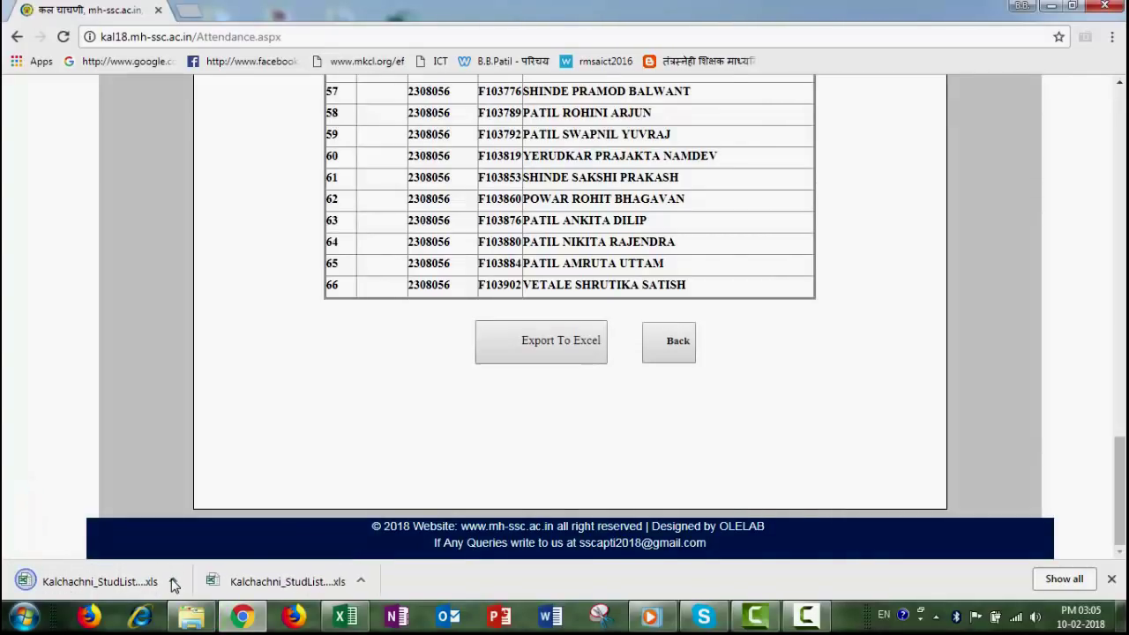
# Open the downloaded attendance sheet Kalchachni_StudList (2) in Excel despite the format warning and enable editing
pyautogui.click(173, 582)
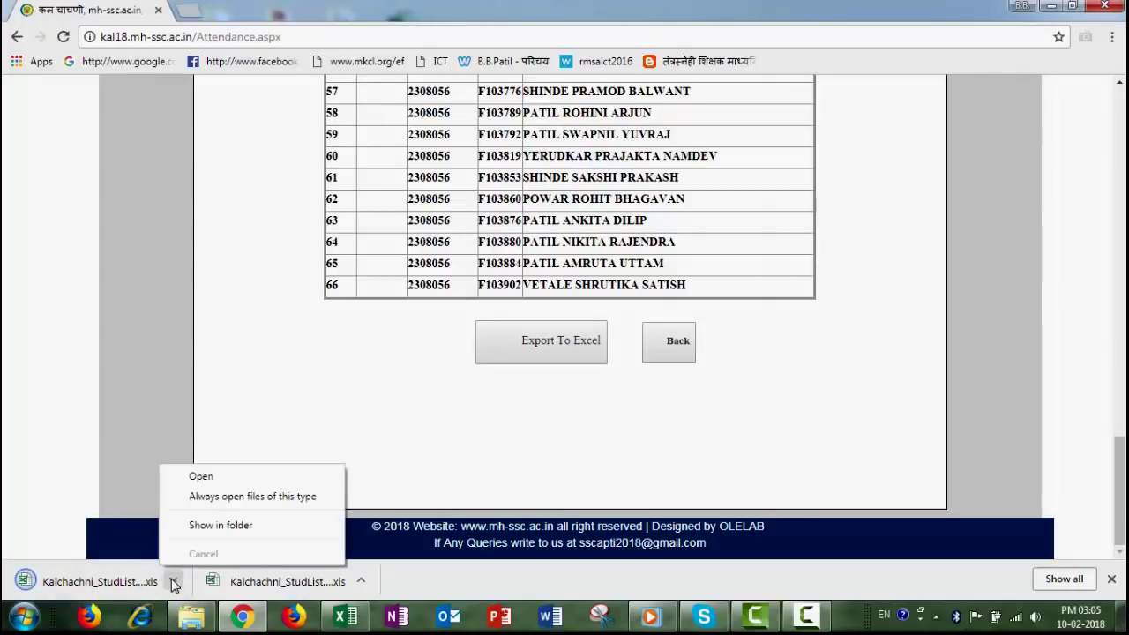
pyautogui.press('Return')
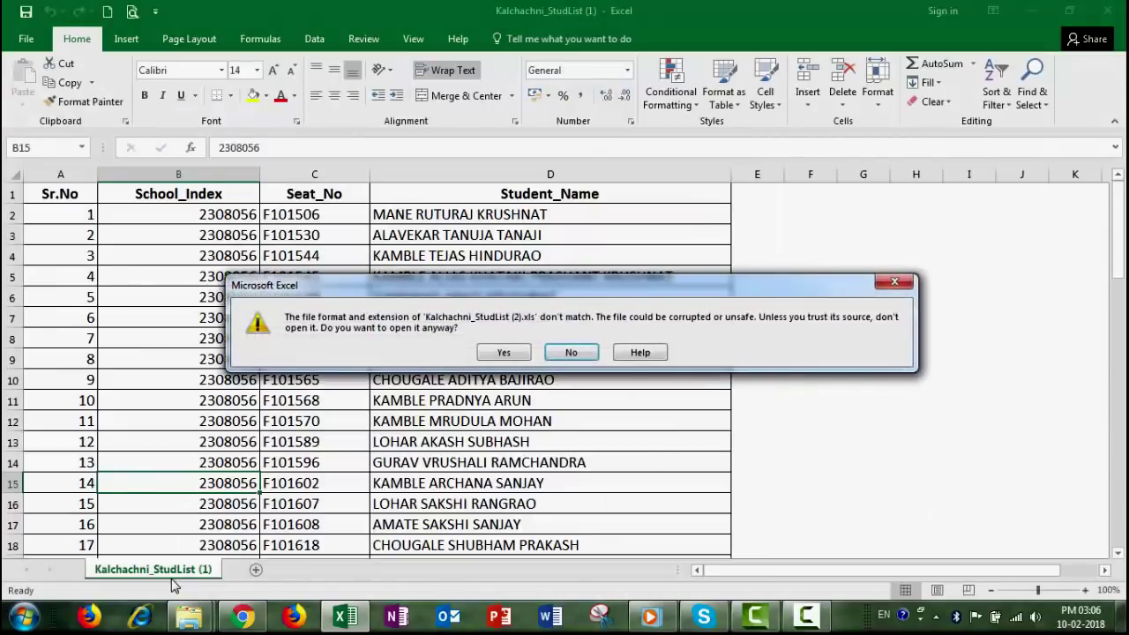
pyautogui.press('y')
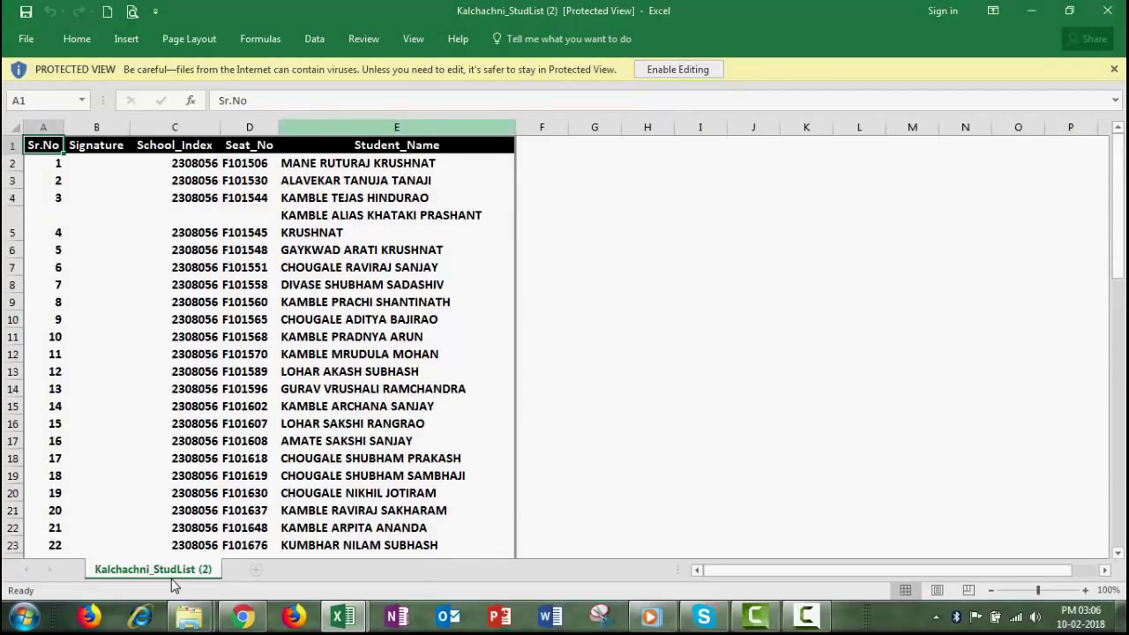
pyautogui.click(677, 69)
# Apply all borders to cells A1:E20 of the attendance sheet and check the bordered rows
pyautogui.moveTo(43, 191)
pyautogui.mouseDown()
pyautogui.moveTo(48, 210)
pyautogui.moveTo(397, 384)
pyautogui.moveTo(441, 540)
pyautogui.mouseUp()
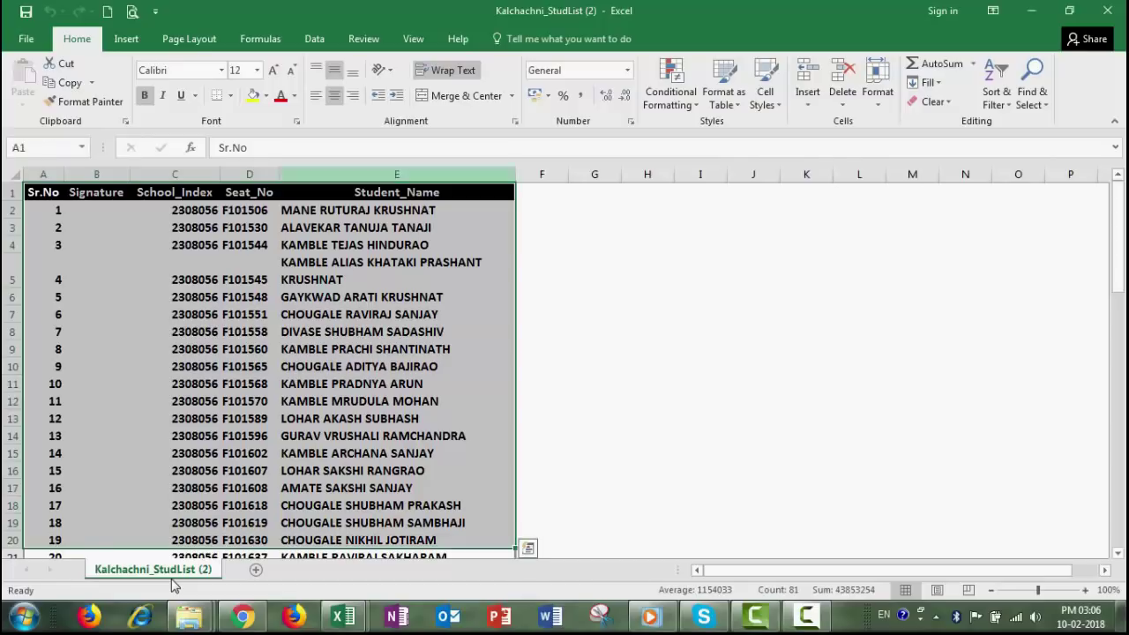
pyautogui.click(231, 95)
pyautogui.press('Down')
pyautogui.press('Down')
pyautogui.press('Down')
pyautogui.press('Return')
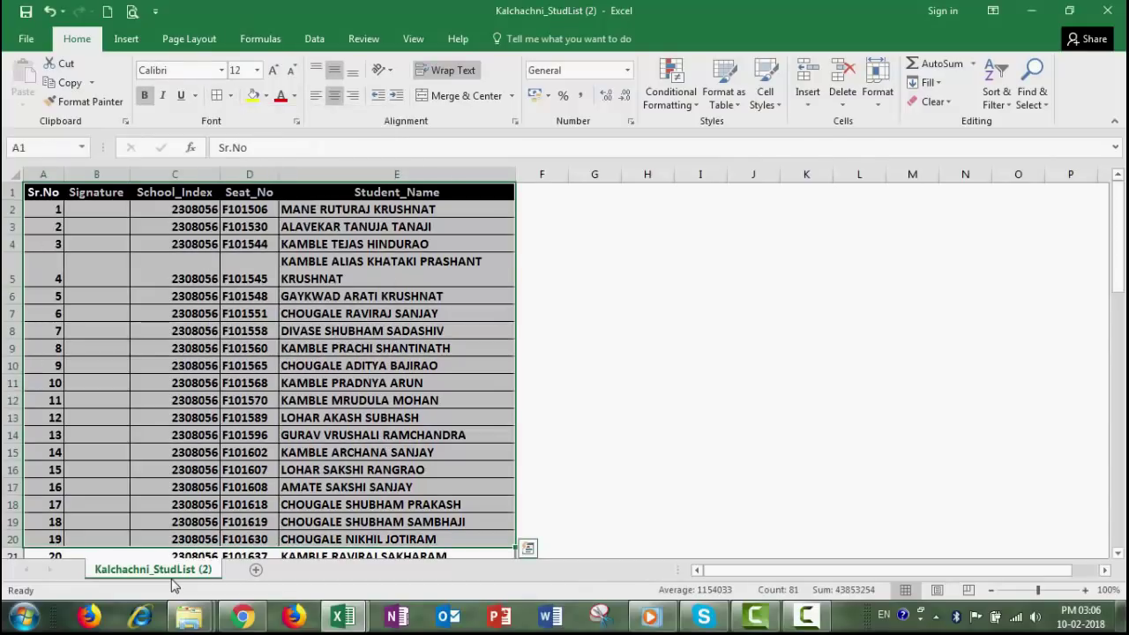
pyautogui.click(175, 331)
pyautogui.scroll(-9, 175, 331)
pyautogui.scroll(4, 174, 331)
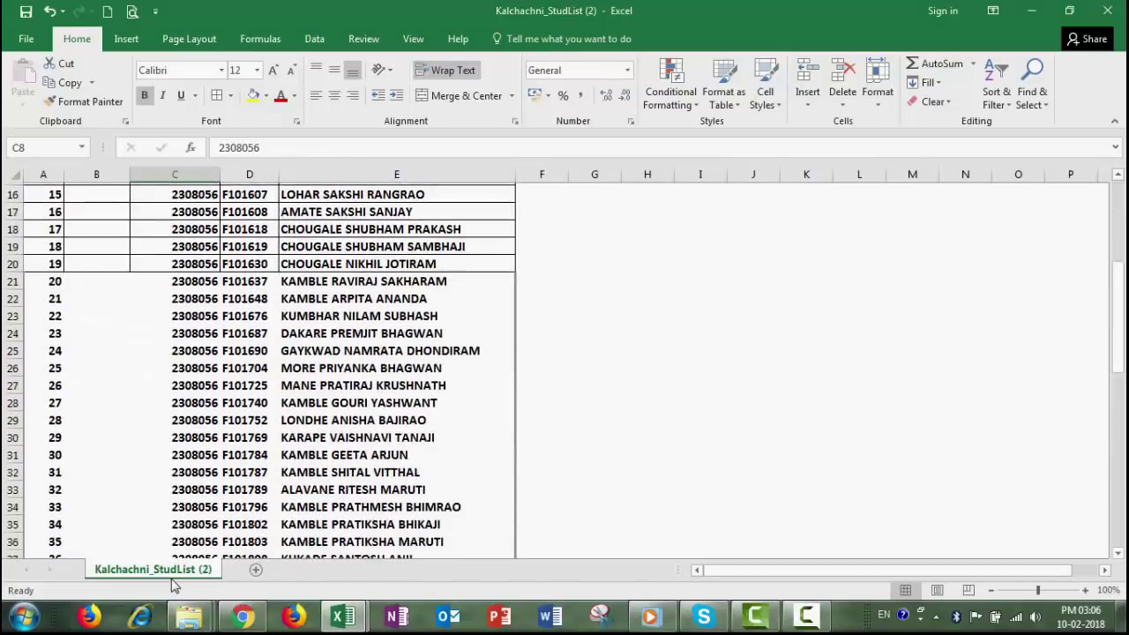
pyautogui.scroll(5, 174, 586)
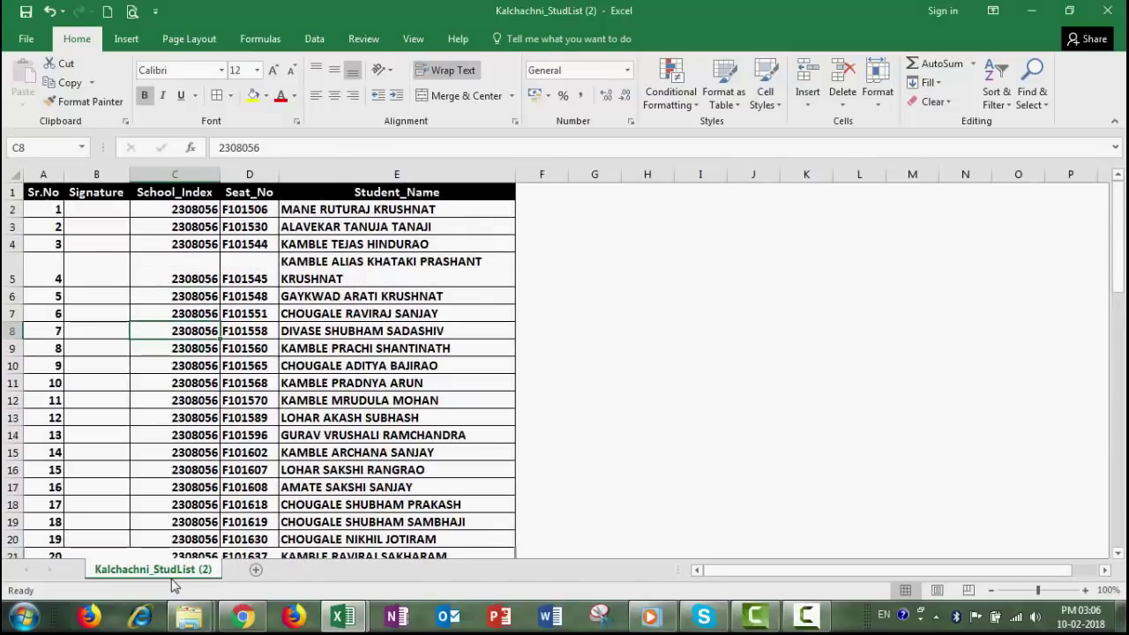
# Close the attendance workbook with its changes saved and return to the school's account page in the browser
pyautogui.click(1107, 11)
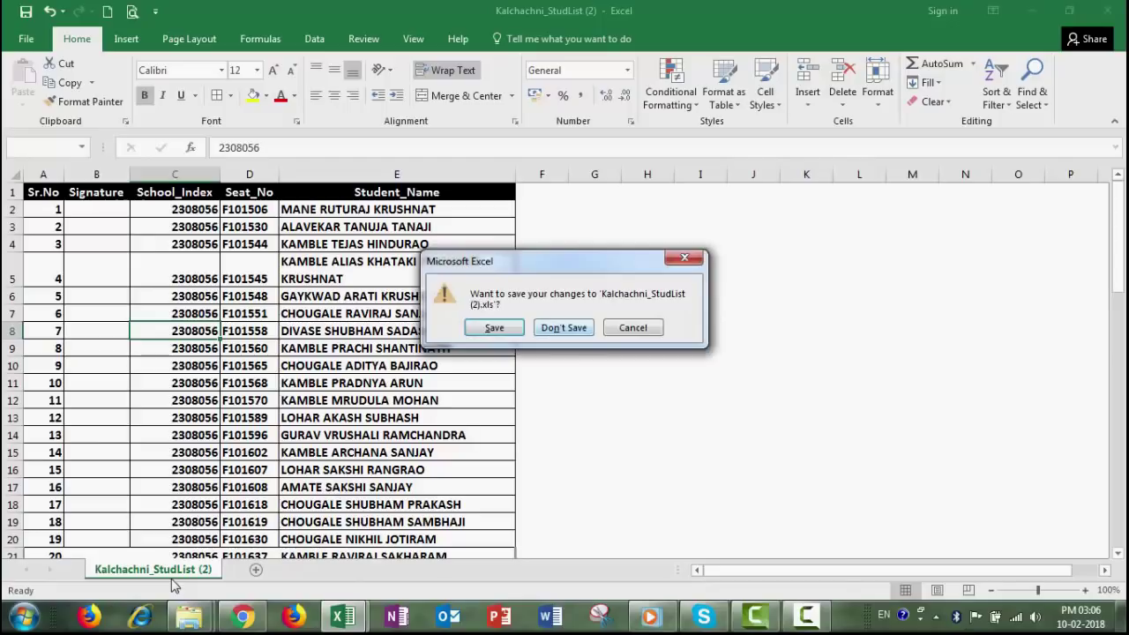
pyautogui.click(494, 327)
pyautogui.press('Return')
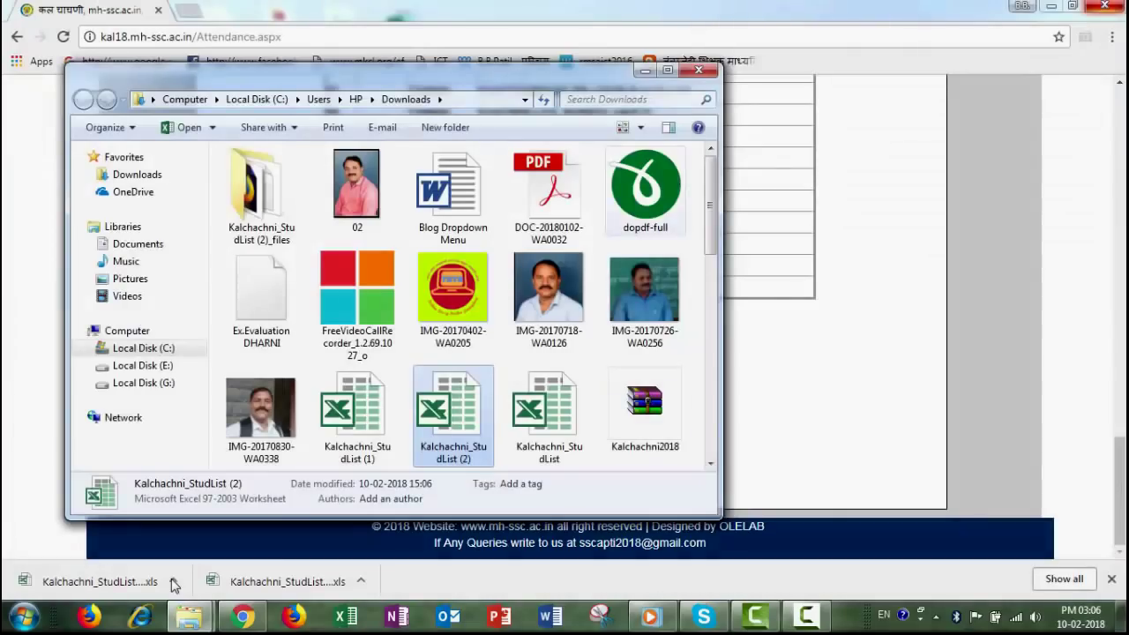
pyautogui.click(654, 69)
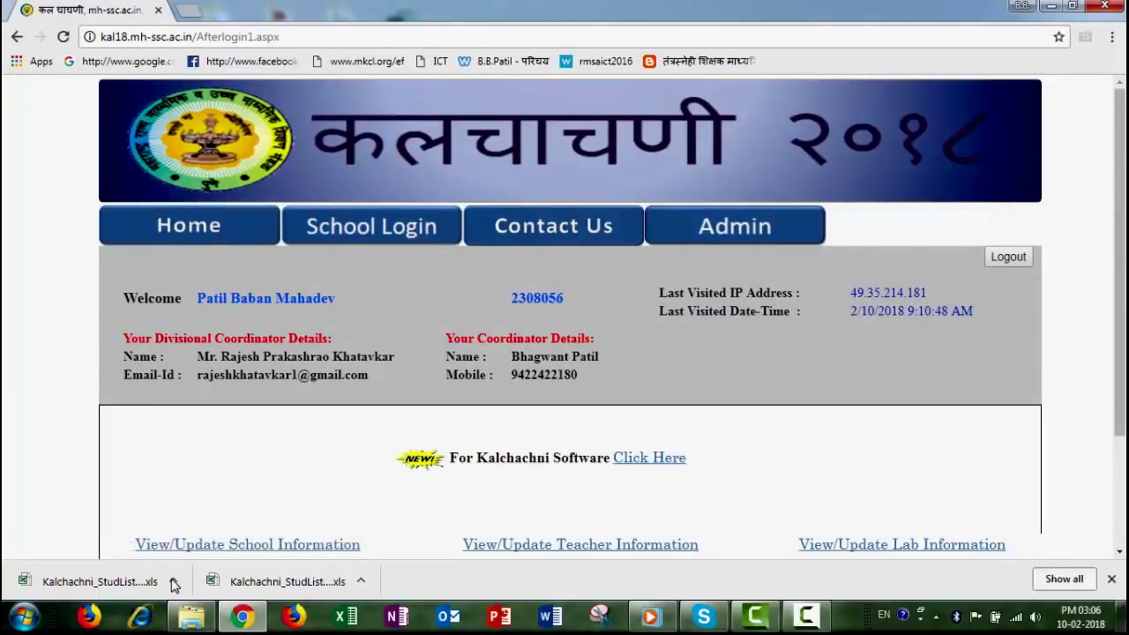
# Find the Kalchachni Software entry on the school's account page and open its download page
pyautogui.scroll(-2, 565, 317)
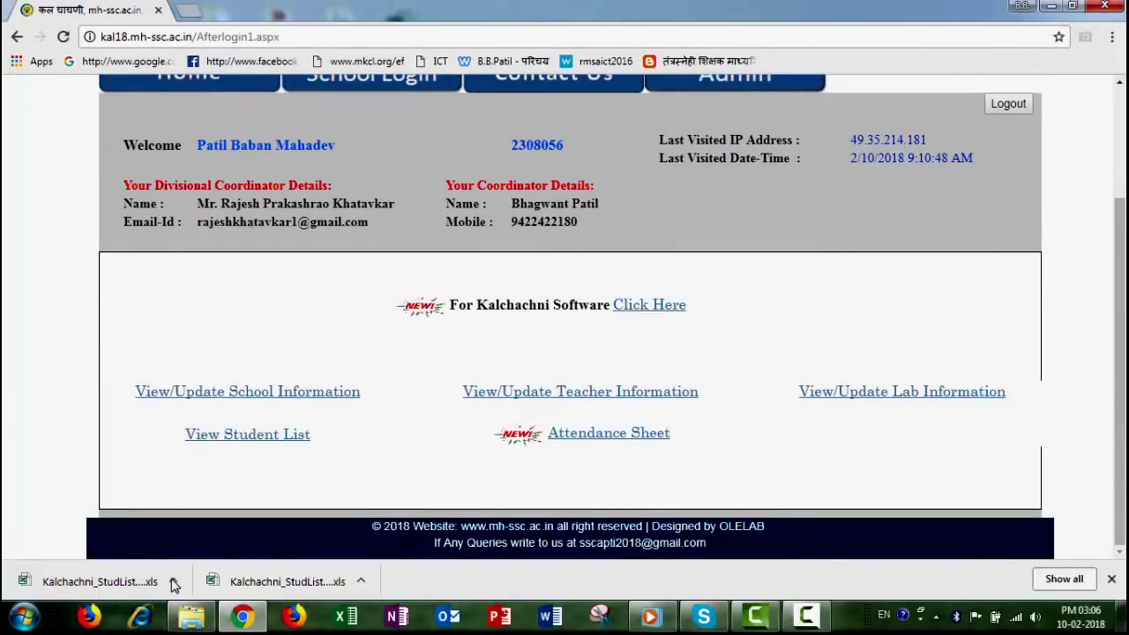
pyautogui.scroll(2, 173, 586)
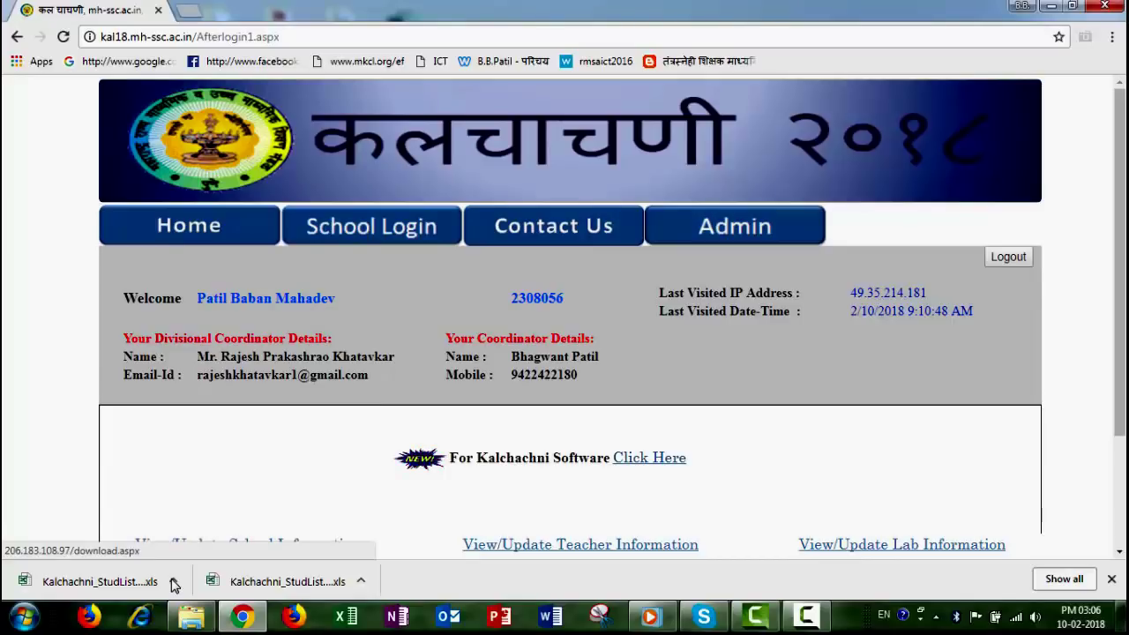
pyautogui.moveTo(449, 458); pyautogui.dragTo(688, 458)
pyautogui.click(696, 457)
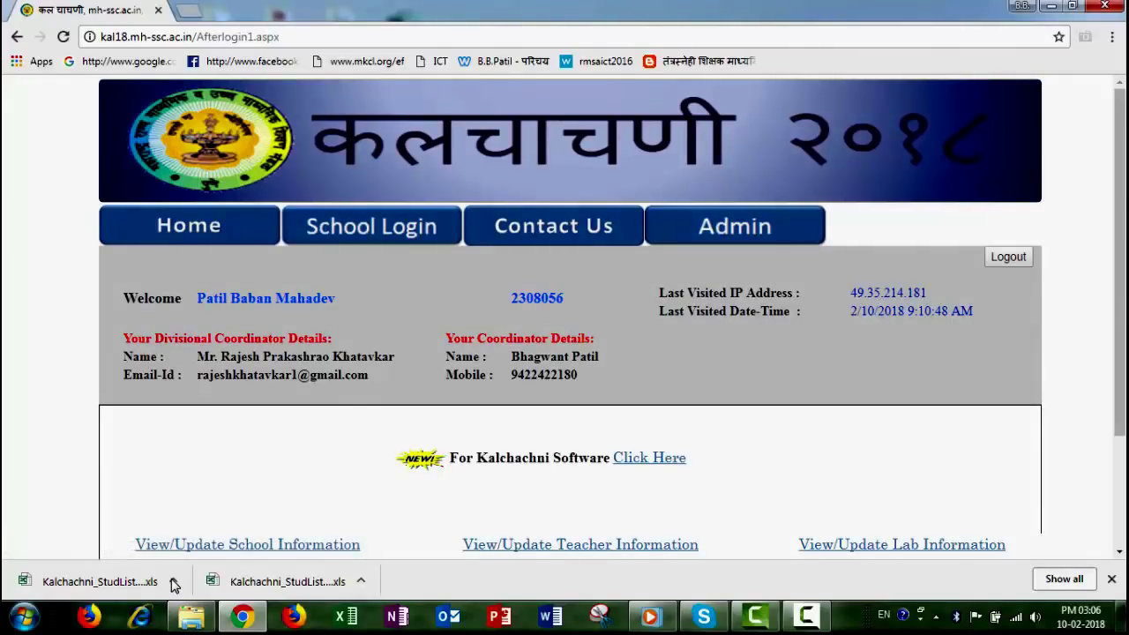
pyautogui.scroll(-1, 618, 441)
pyautogui.click(650, 375)
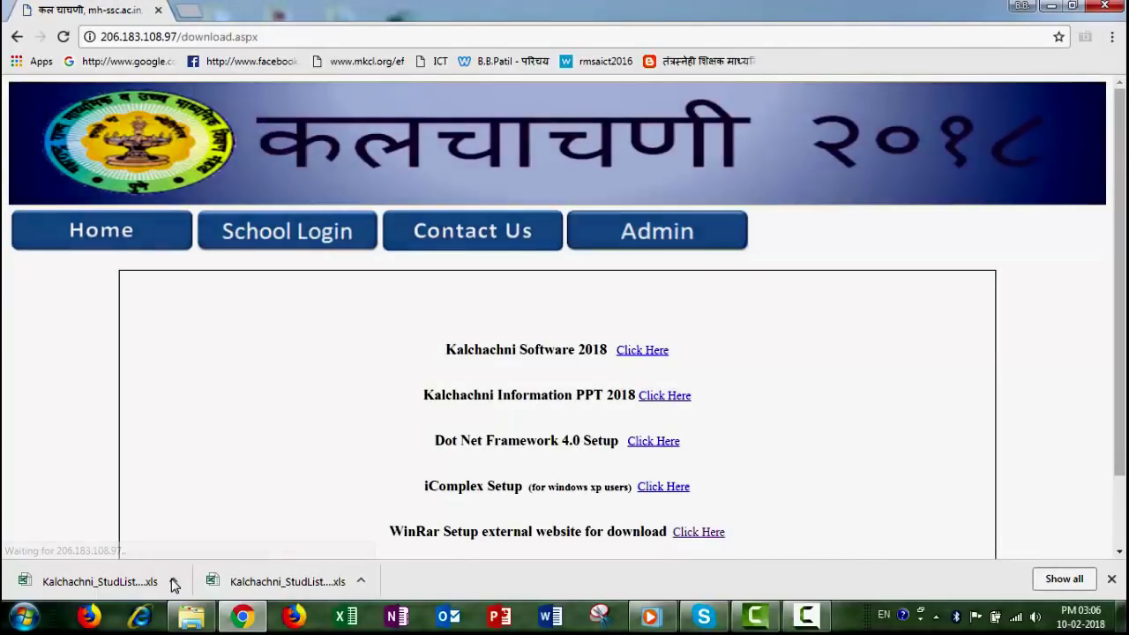
# Examine the download page's entries for Kalchachni Software 2018, the information PPT, Dot Net Framework 4.0, iComplex and WinRar
pyautogui.scroll(-1, 174, 586)
pyautogui.scroll(1, 173, 585)
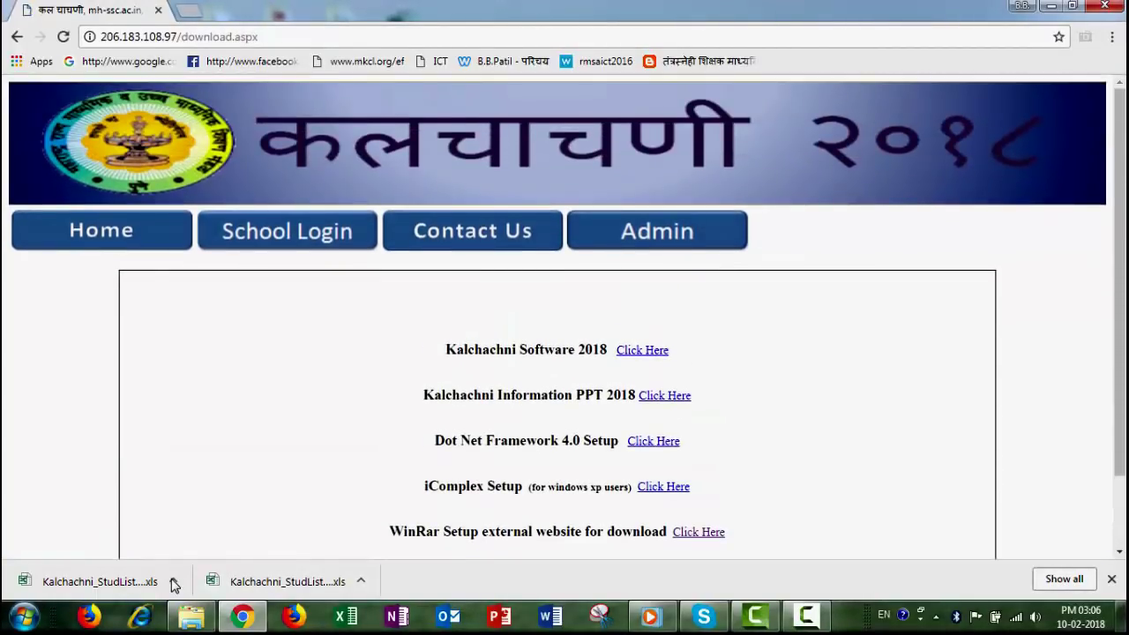
pyautogui.scroll(-1, 173, 586)
pyautogui.moveTo(446, 267); pyautogui.dragTo(668, 268)
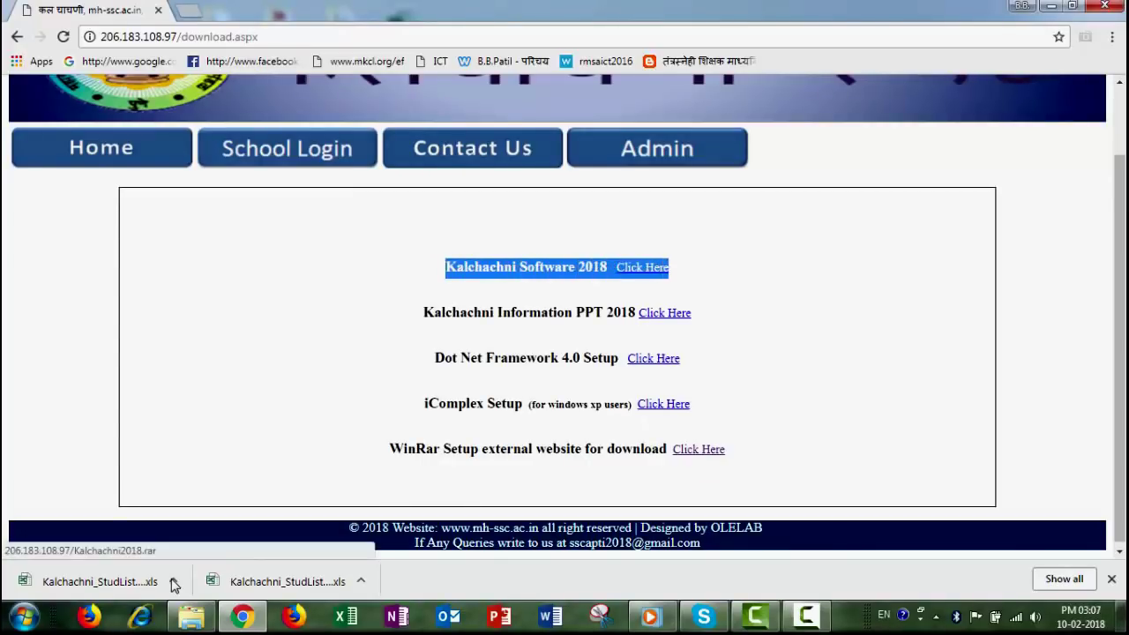
pyautogui.click(706, 267)
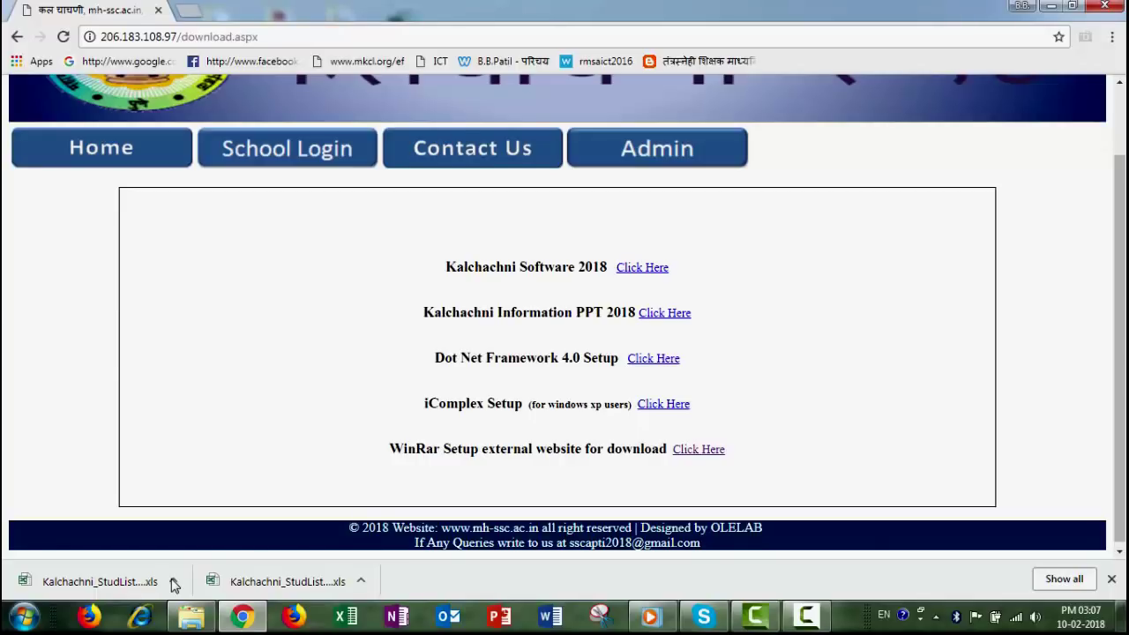
pyautogui.moveTo(423, 314); pyautogui.dragTo(692, 314)
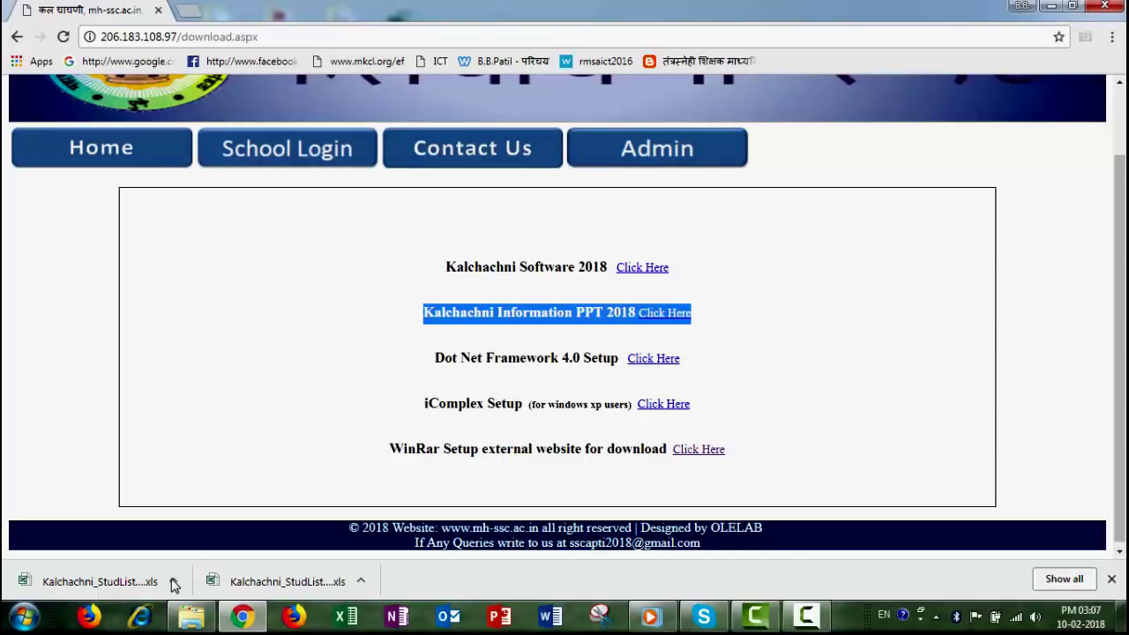
pyautogui.click(174, 584)
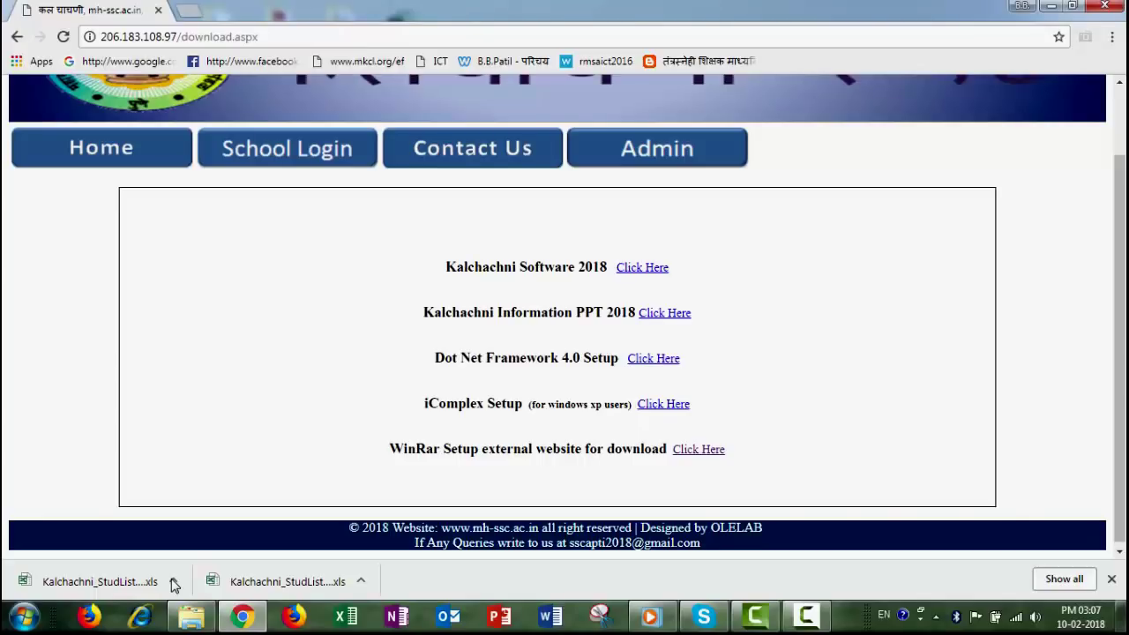
pyautogui.moveTo(435, 358)
pyautogui.mouseDown()
pyautogui.moveTo(495, 358)
pyautogui.moveTo(427, 351)
pyautogui.moveTo(679, 358)
pyautogui.mouseUp()
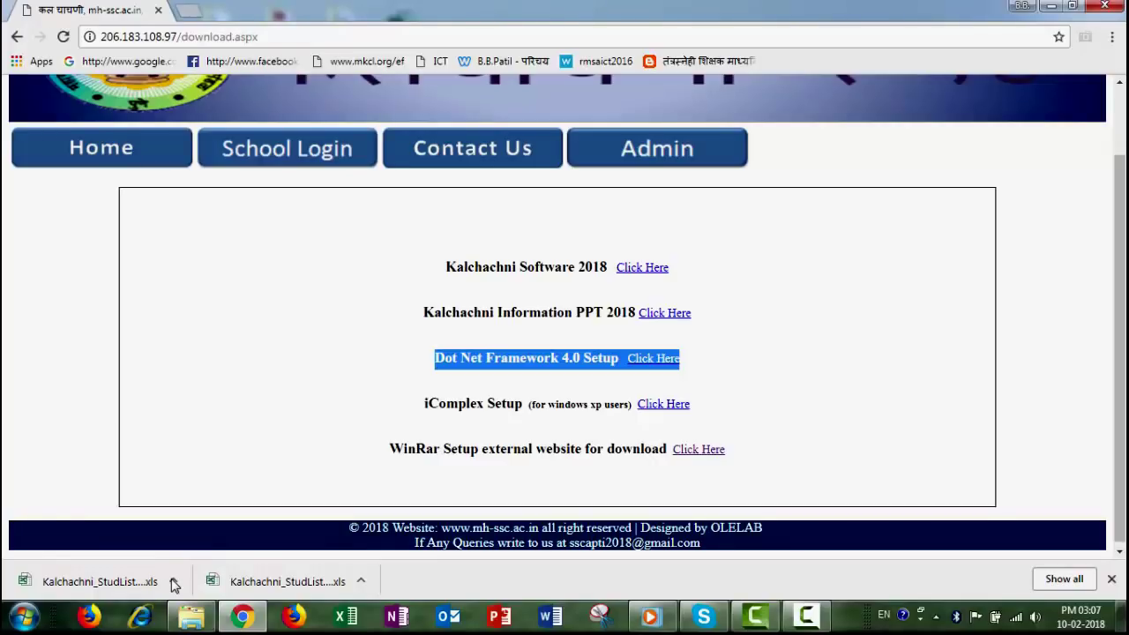
pyautogui.click(174, 586)
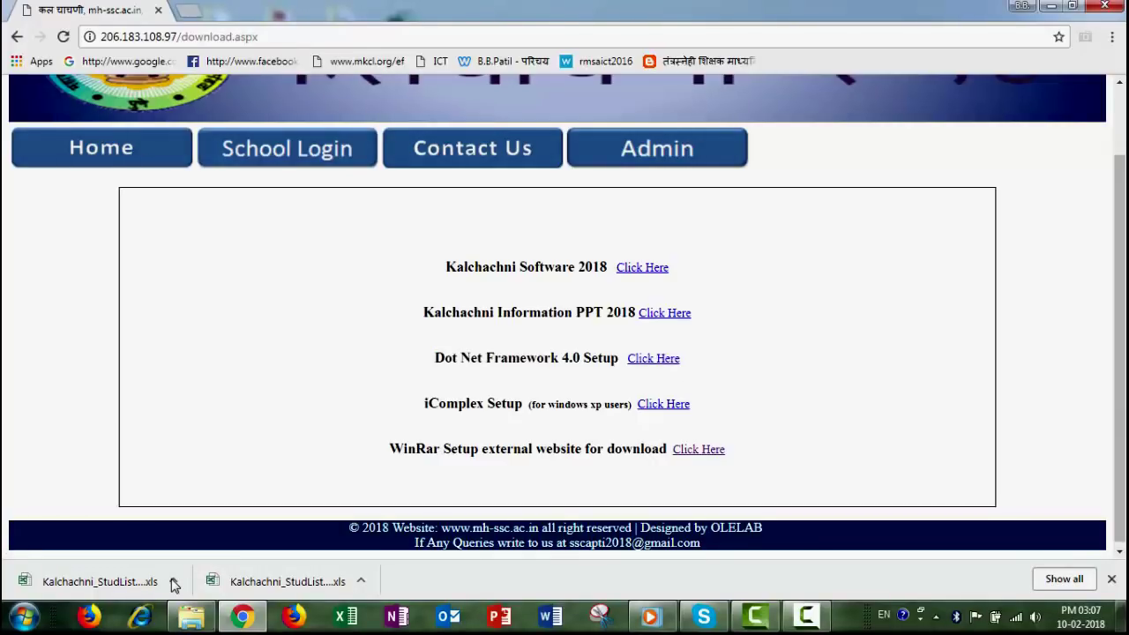
pyautogui.moveTo(389, 449); pyautogui.dragTo(684, 449)
pyautogui.click(173, 585)
pyautogui.scroll(1, 173, 583)
pyautogui.scroll(-1, 173, 586)
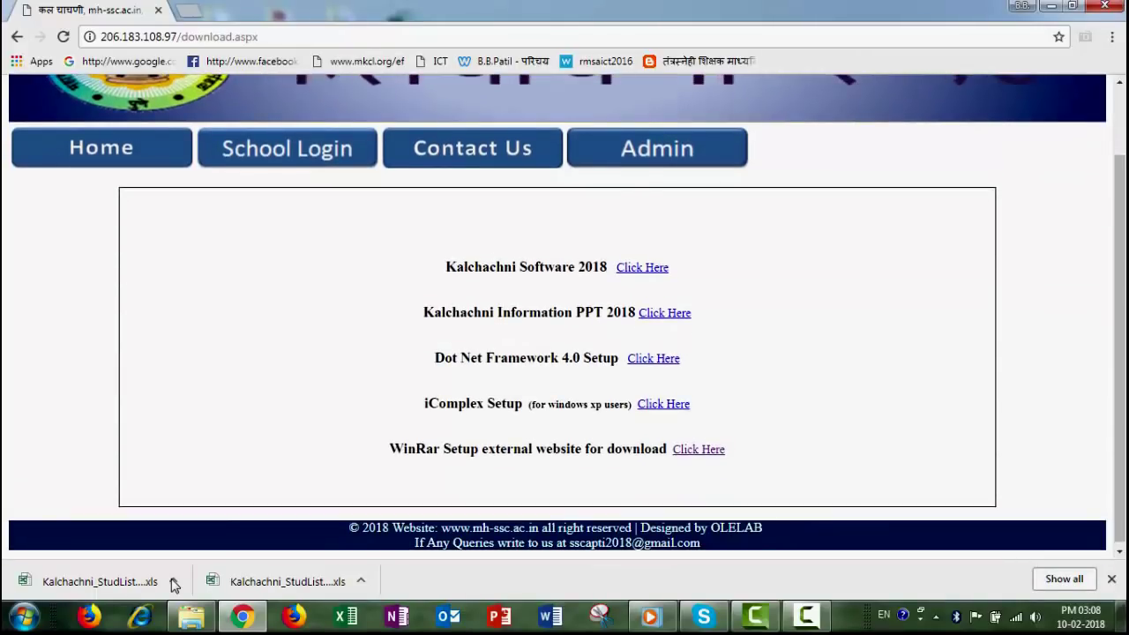
# Download Kalchachni Software 2018, show the downloaded archive in a maximized Downloads folder, and return to the browser
pyautogui.press('Return')
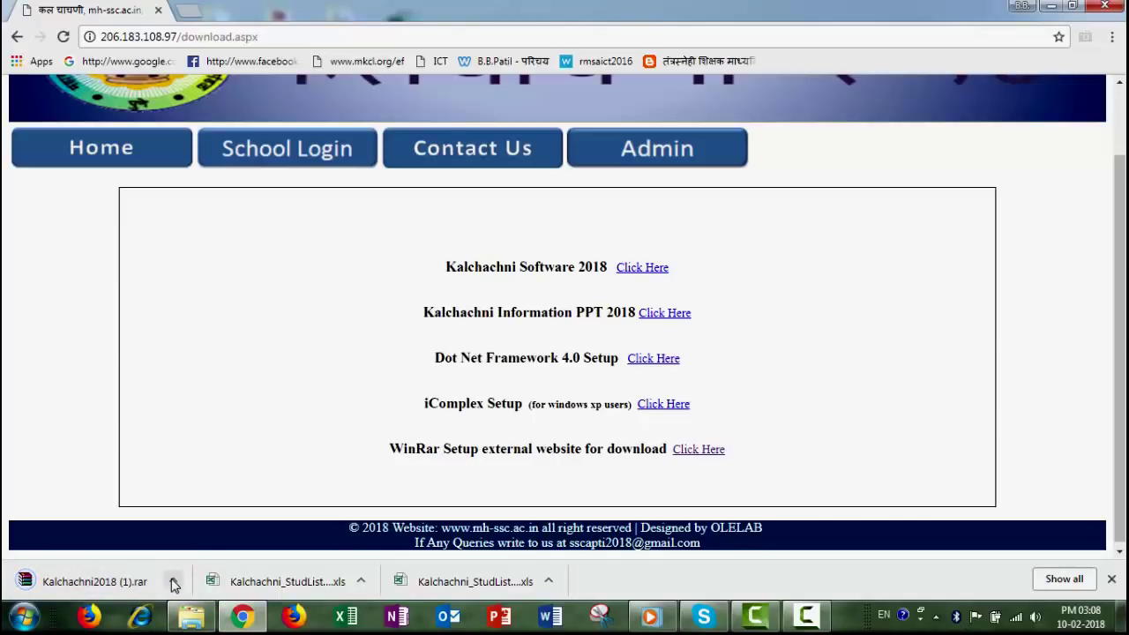
pyautogui.click(173, 582)
pyautogui.press('Up')
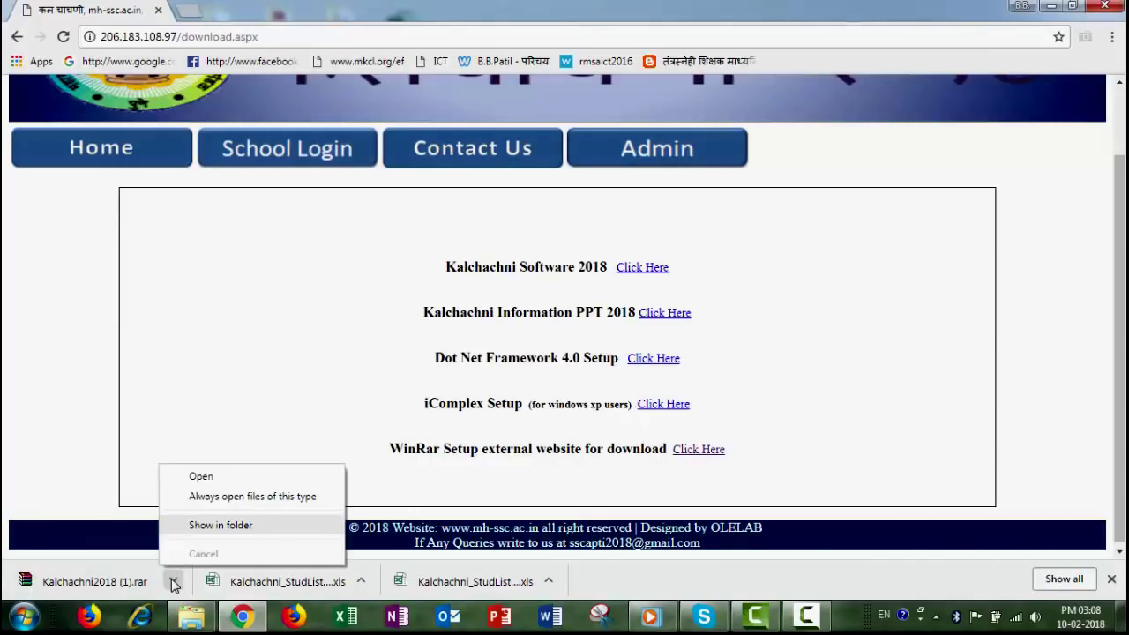
pyautogui.press('Return')
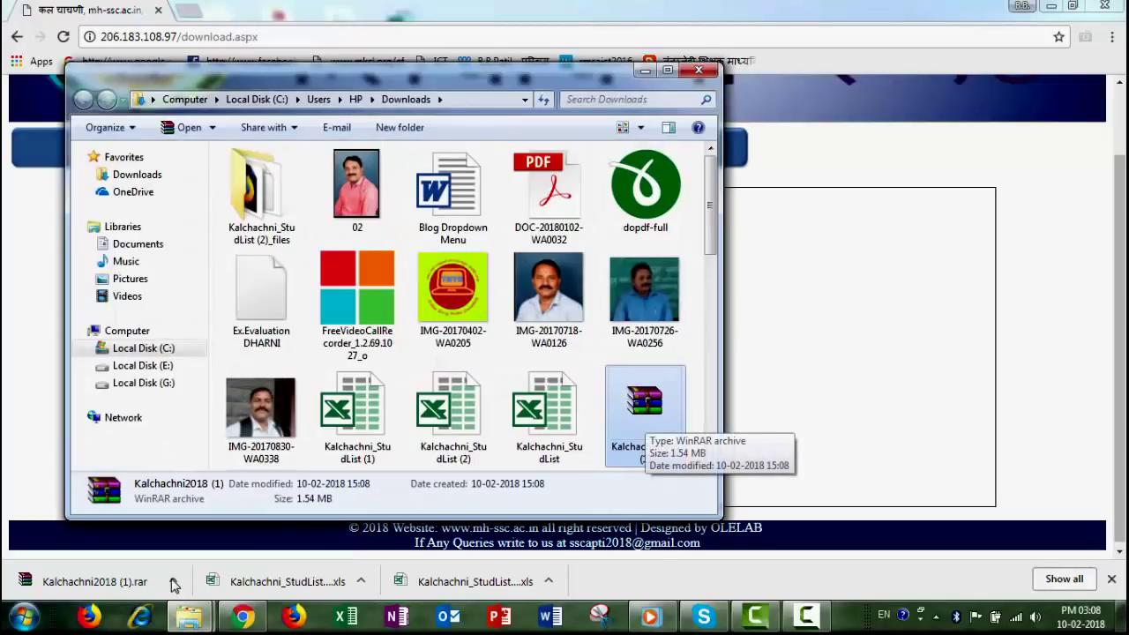
pyautogui.press('super+Up')
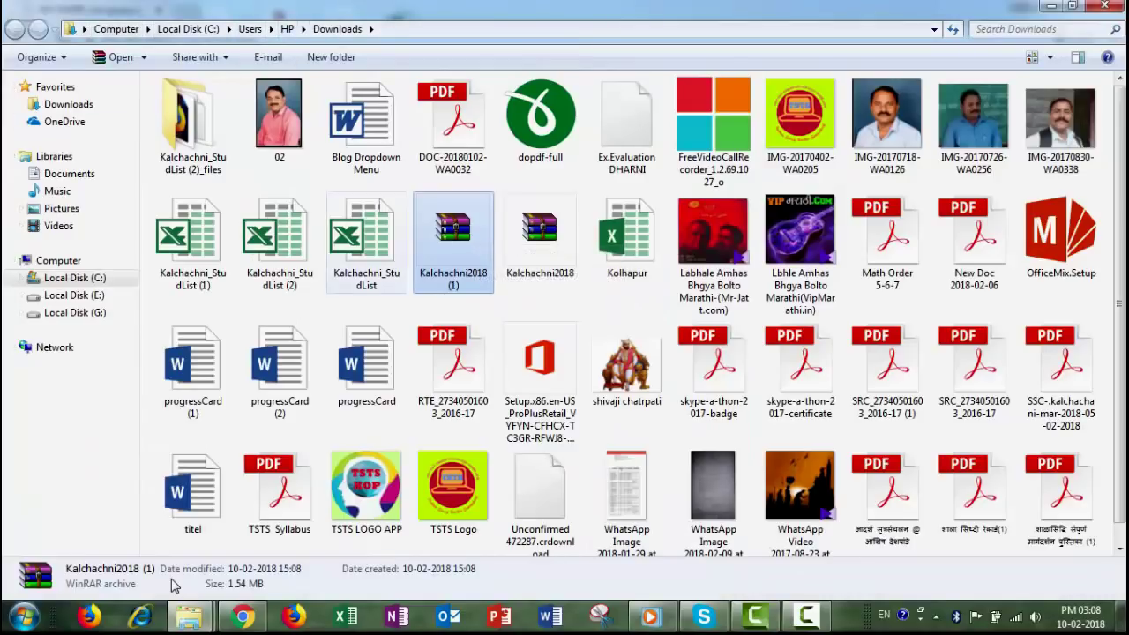
pyautogui.press('Menu')
pyautogui.press('Escape')
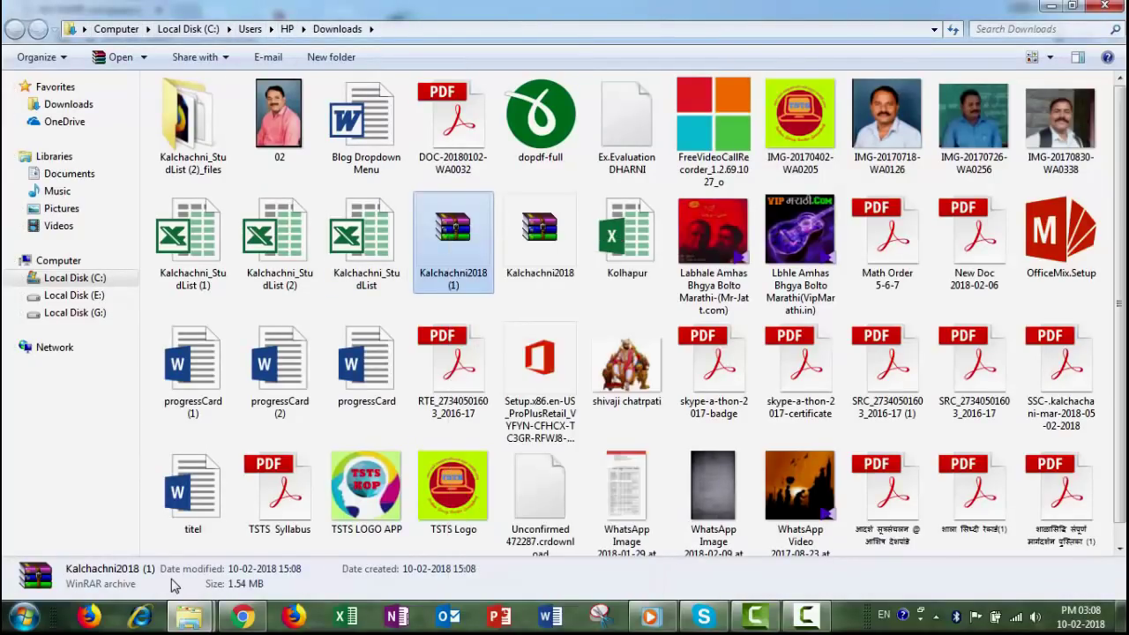
pyautogui.hotkey('alt', 'Tab')
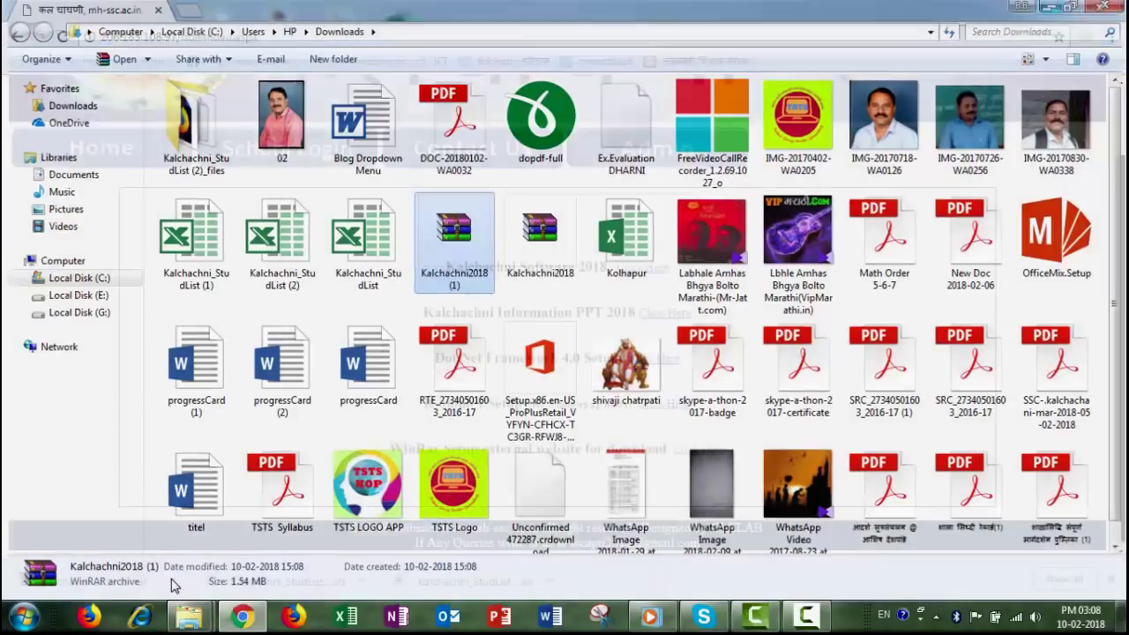
# Look through the files in the desktop's kalchachani folder, close it, and return to the download page
pyautogui.press('super+d')
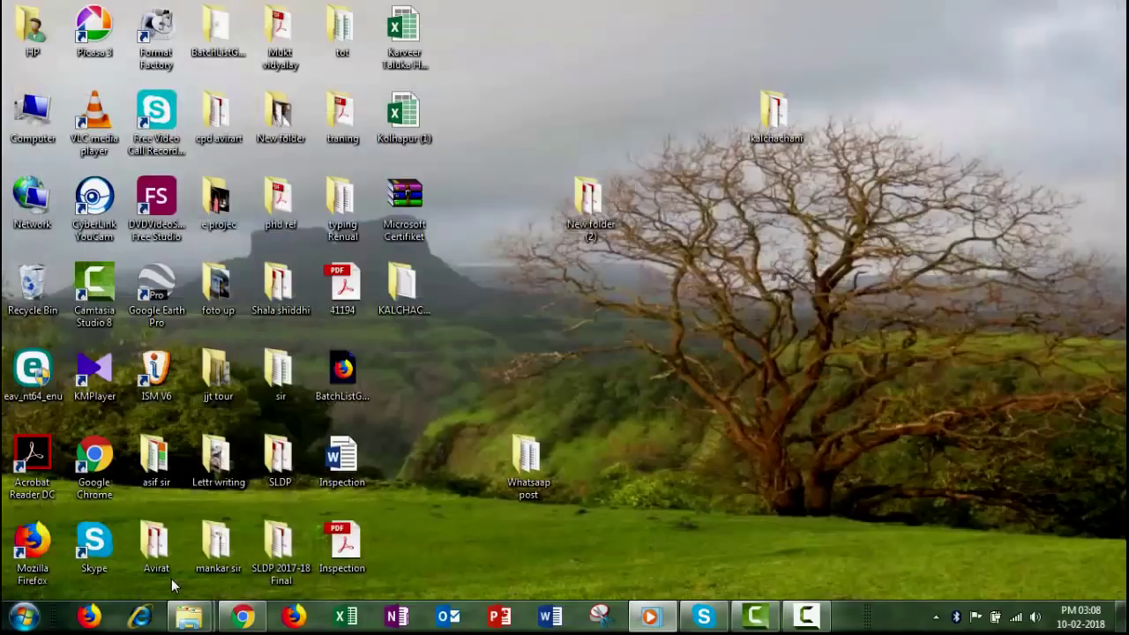
pyautogui.press('Return')
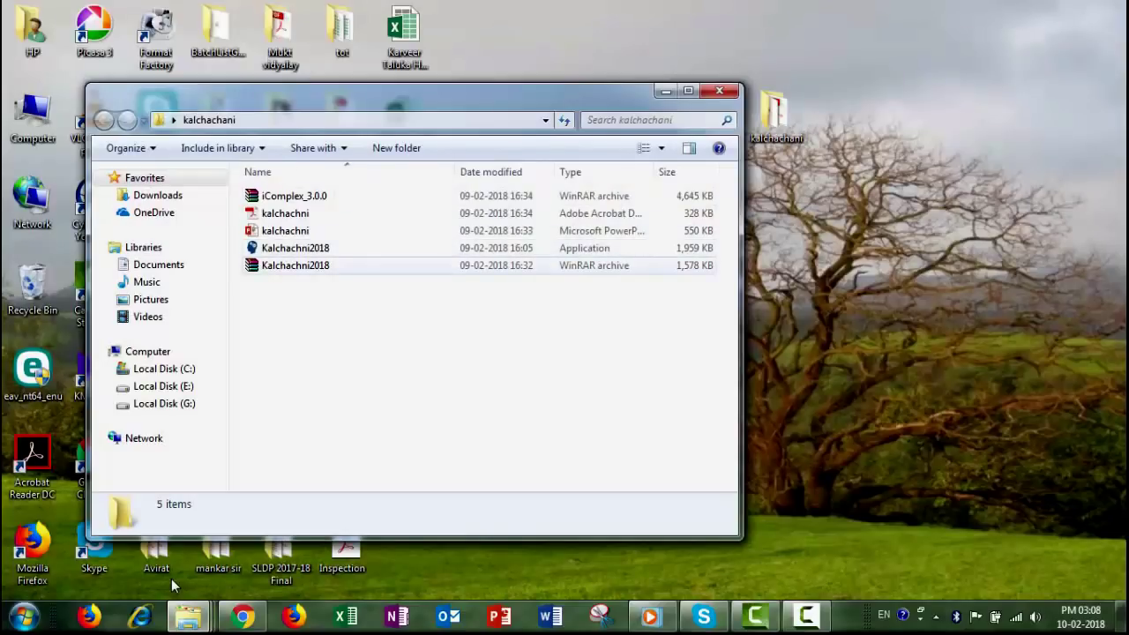
pyautogui.press('Down')
pyautogui.press('Down')
pyautogui.press('Down')
pyautogui.press('Down')
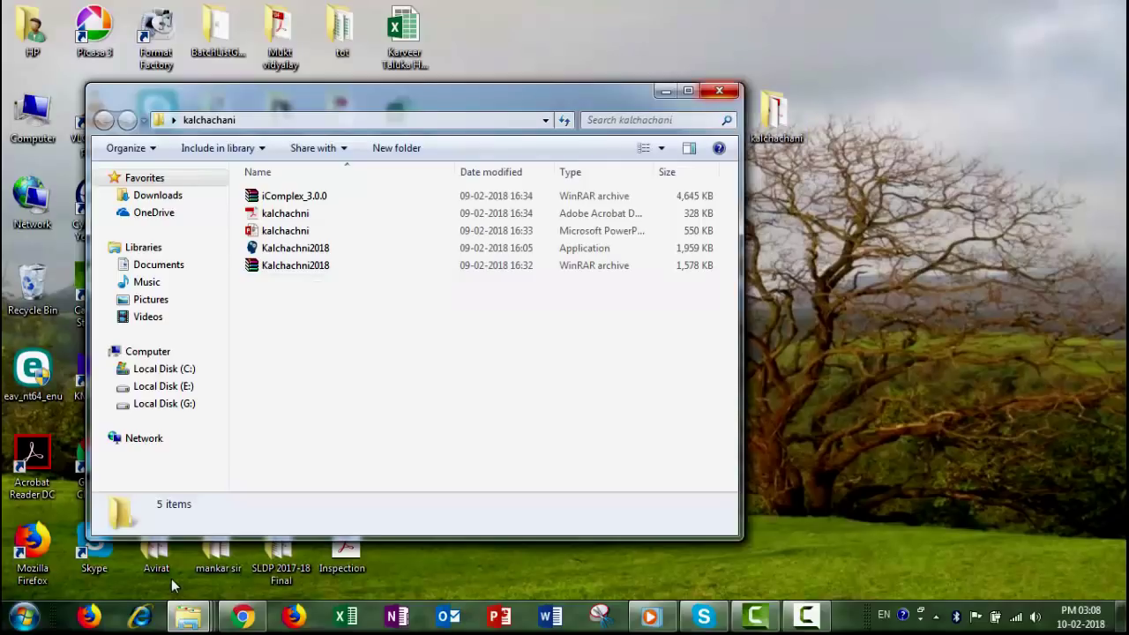
pyautogui.hotkey('alt', 'F4')
pyautogui.hotkey('alt', 'Tab')
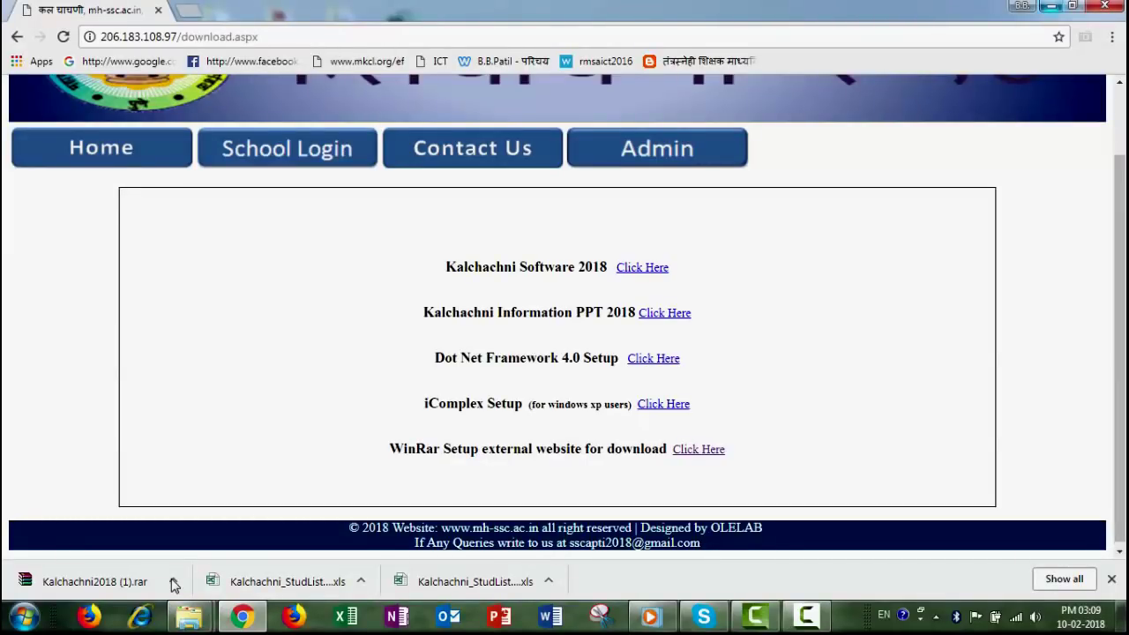
# Reopen the desktop's kalchachani folder and extract the Kalchachni2018 WinRAR archive into its own Kalchachni2018 folder
pyautogui.click(1050, 6)
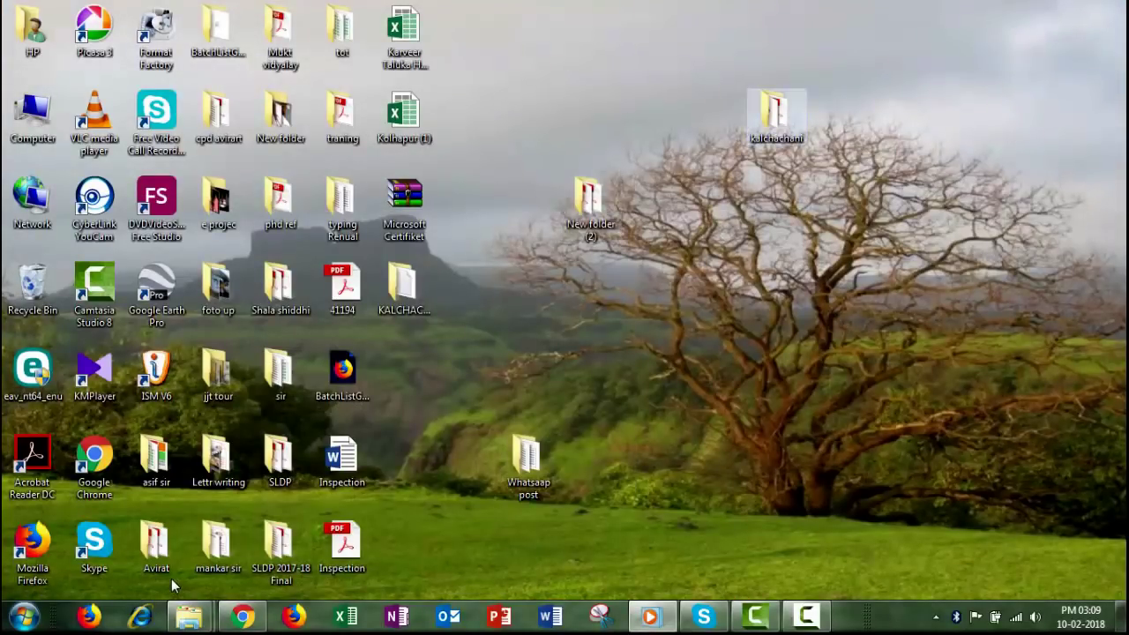
pyautogui.press('Return')
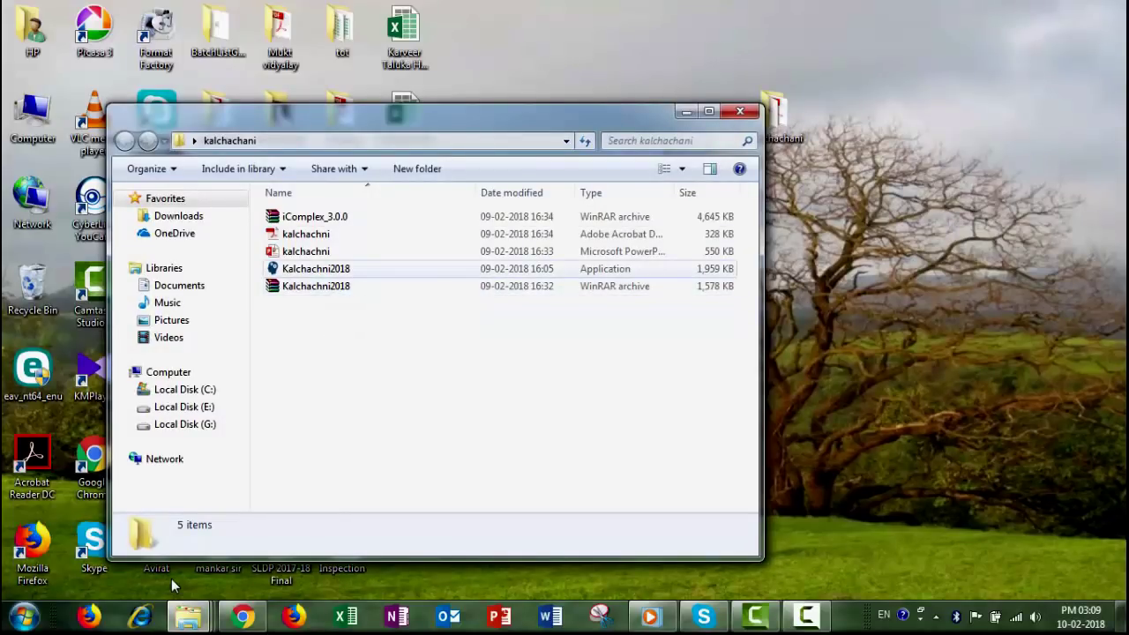
pyautogui.click(315, 285)
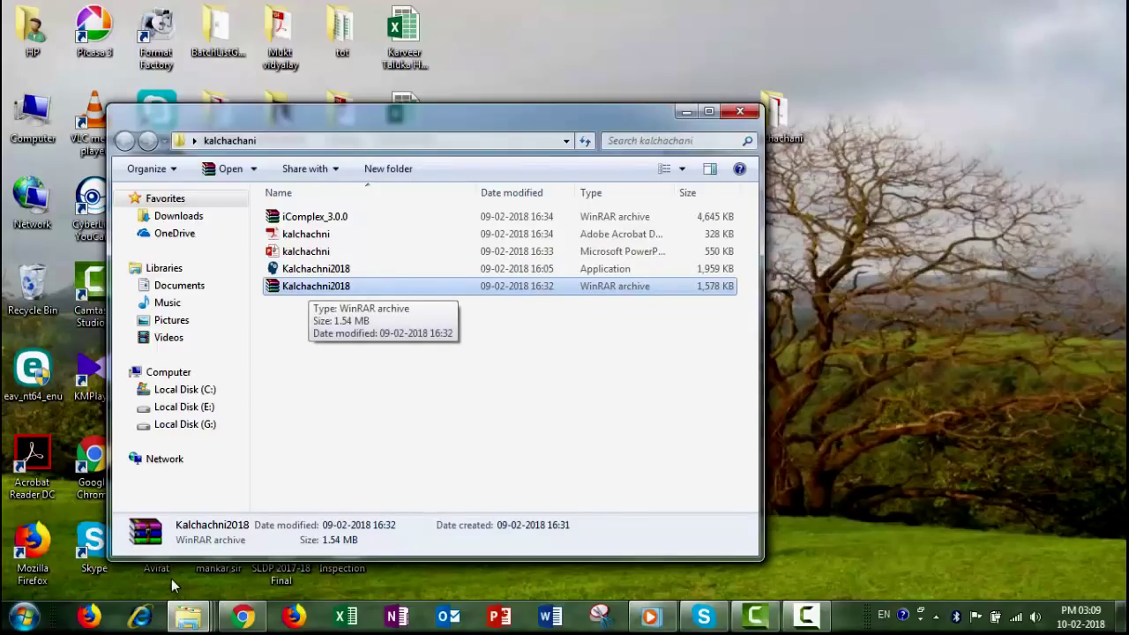
pyautogui.hotkey('shift', 'F10')
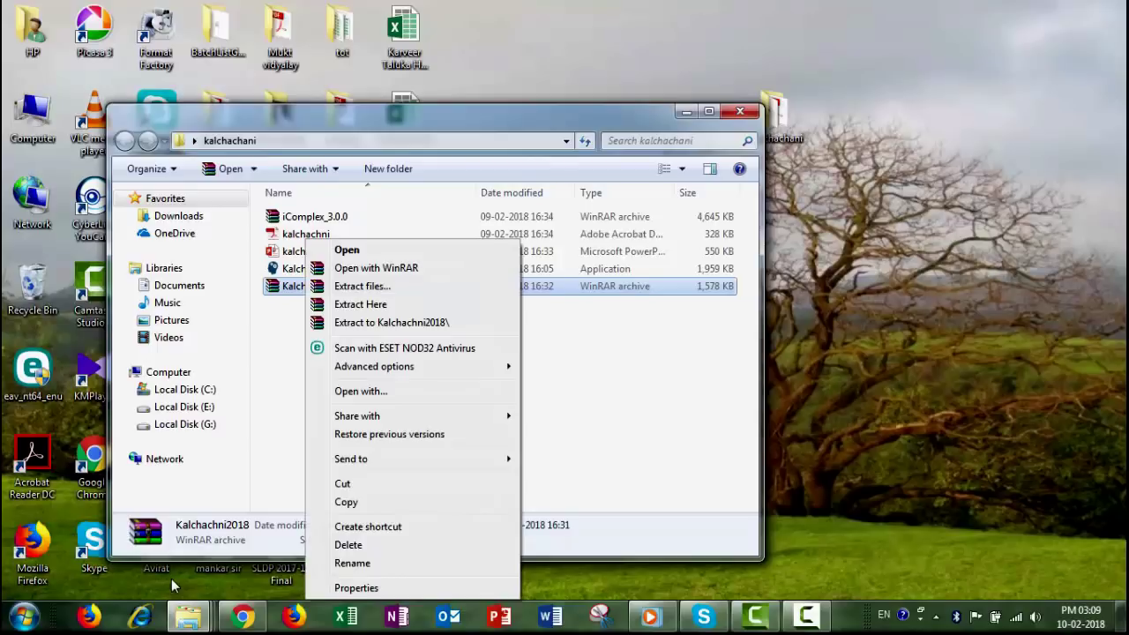
pyautogui.press('Down')
pyautogui.press('Down')
pyautogui.press('Down')
pyautogui.press('Down')
pyautogui.press('Down')
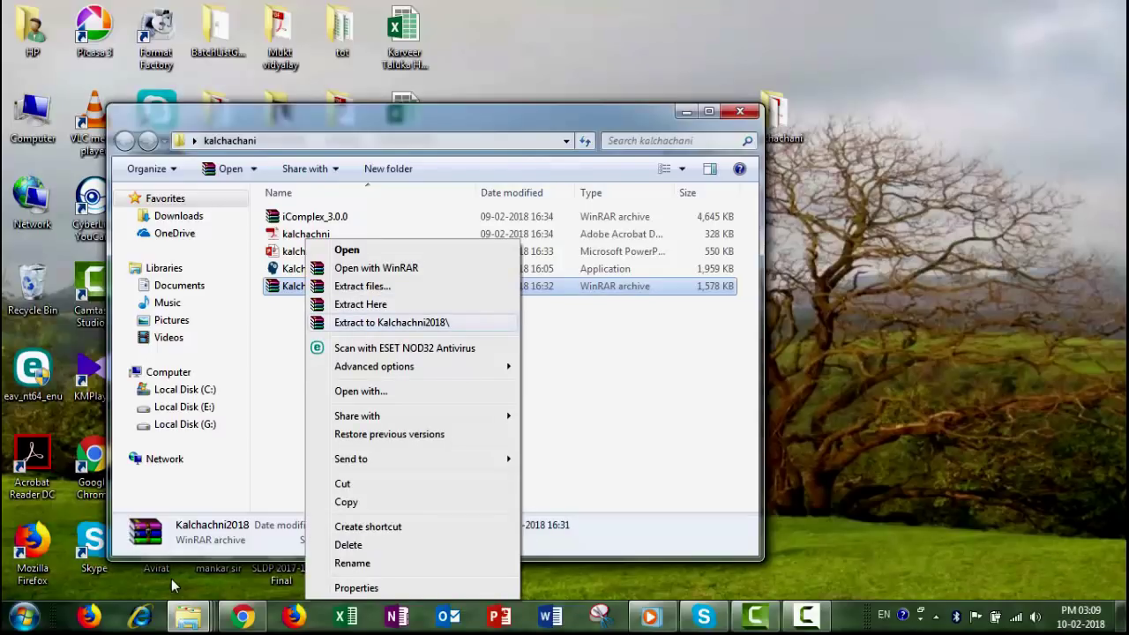
pyautogui.press('Up')
pyautogui.press('Down')
pyautogui.press('Return')
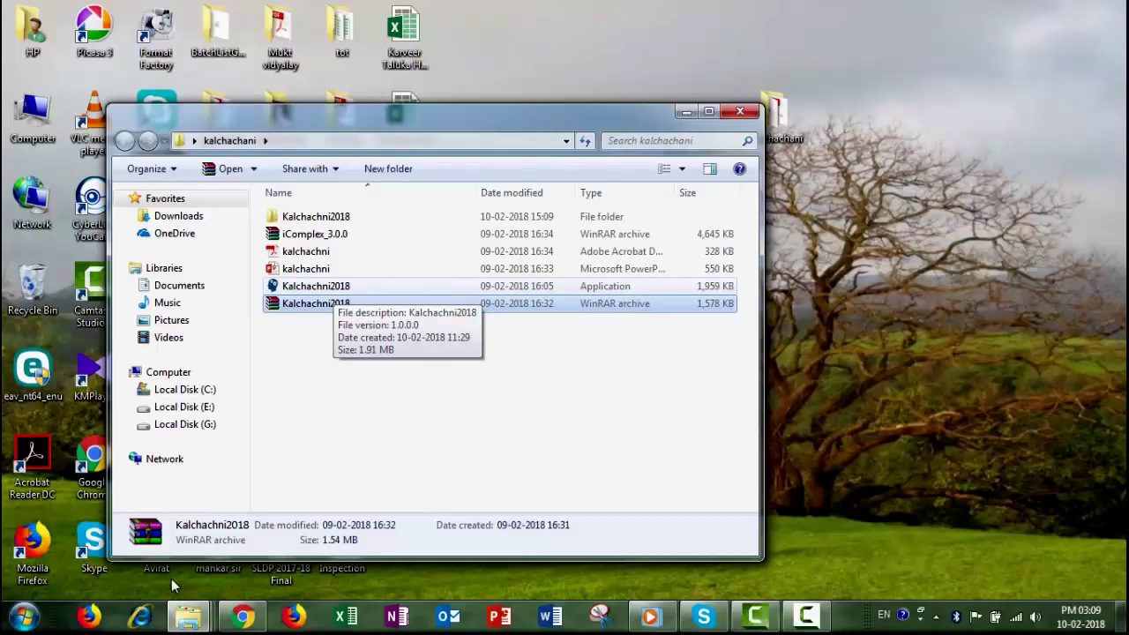
# Run the Kalchachni2018 application despite the security warning and dismiss the registry access error
pyautogui.press('Escape')
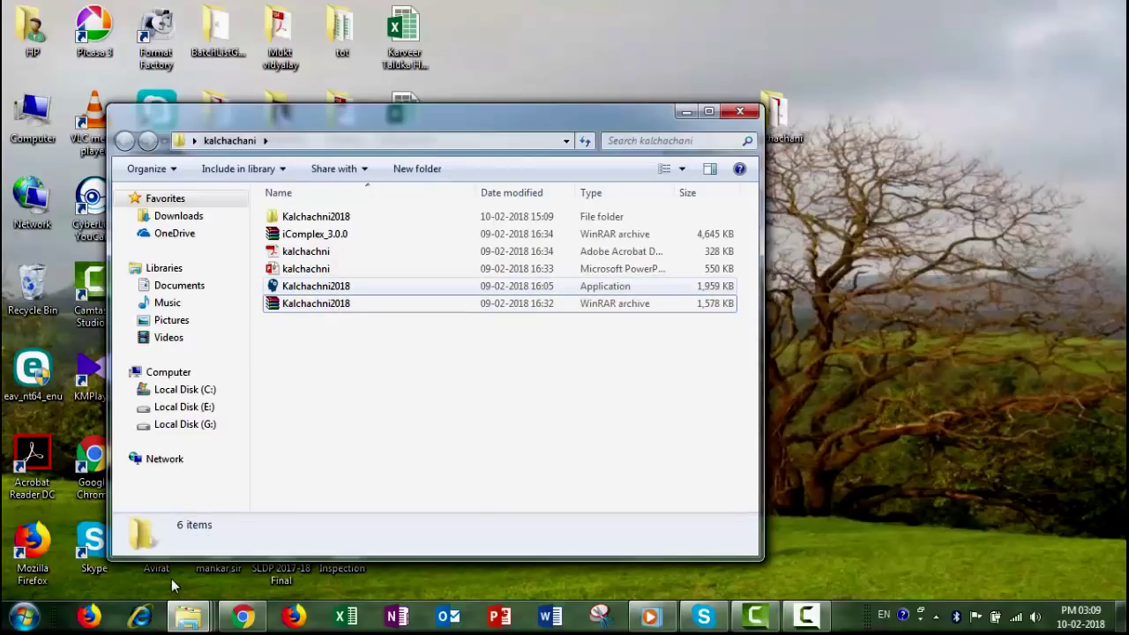
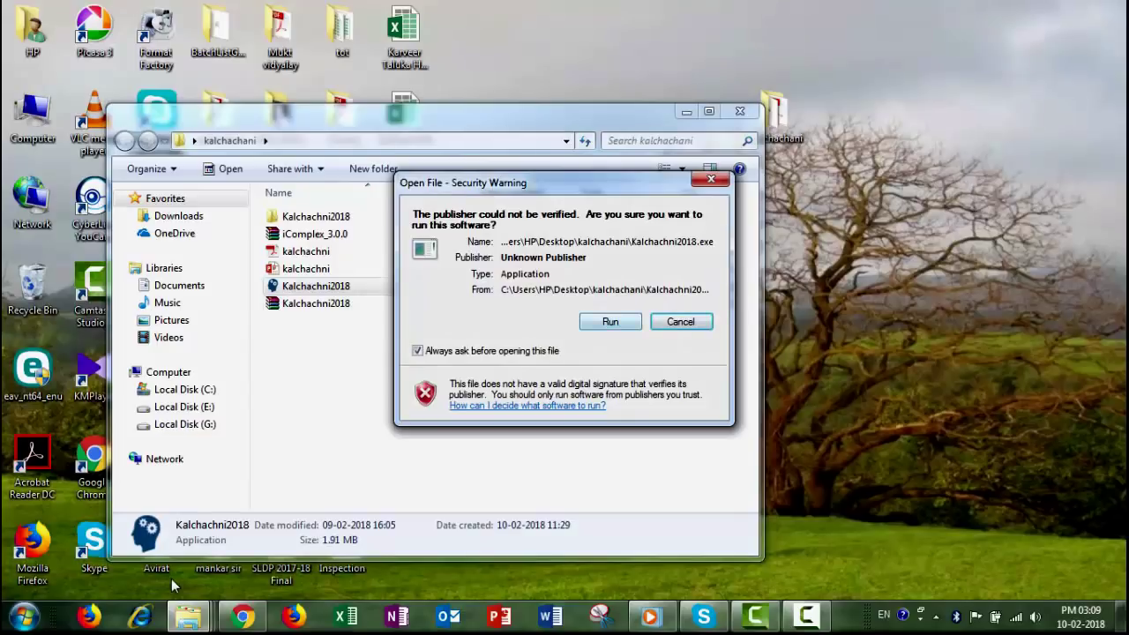
pyautogui.press('Return')
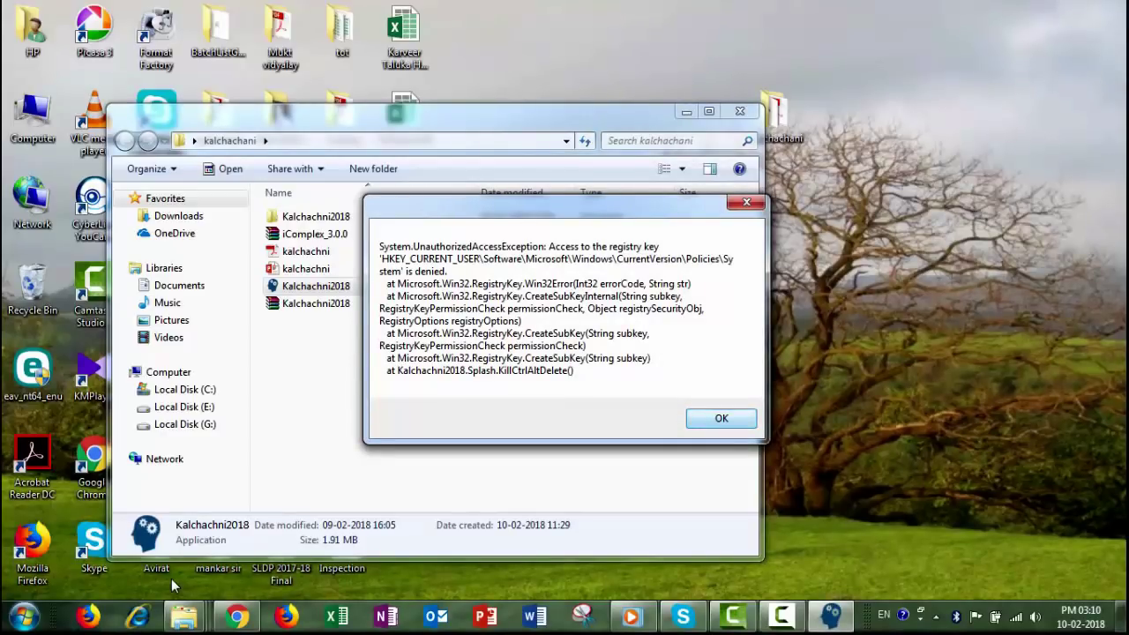
pyautogui.press('Return')
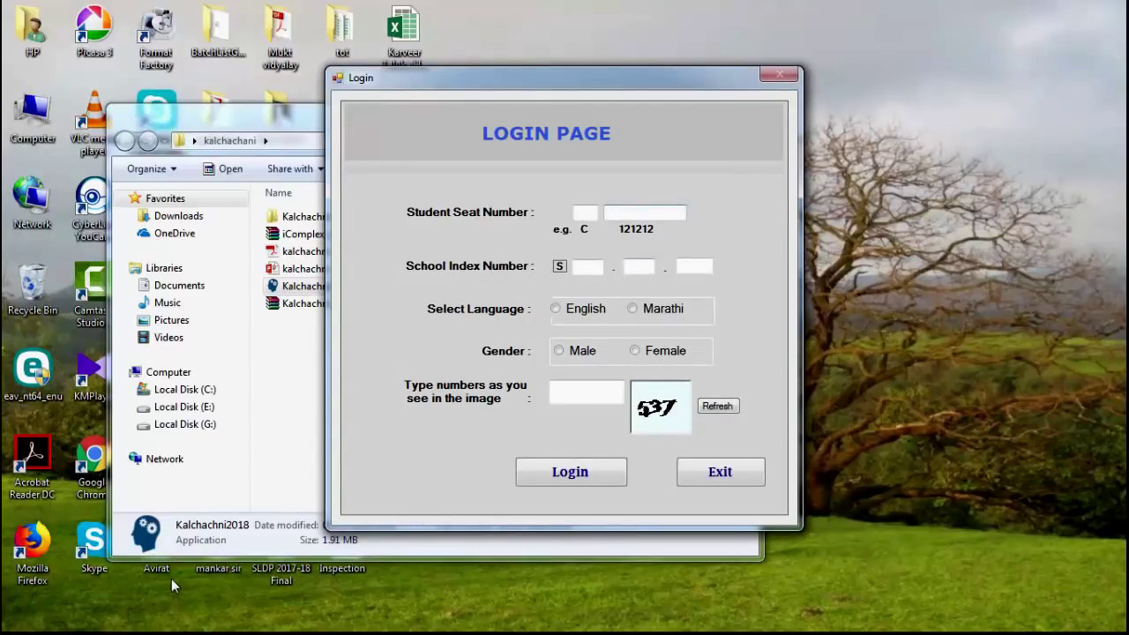
# Log in to the test with the student seat number, school index number, Marathi language, Female gender and the image verification code
pyautogui.press('Tab')
pyautogui.press('Tab')
pyautogui.press('Tab')
pyautogui.press('Tab')
pyautogui.press('Left')
pyautogui.press('Right')
pyautogui.press('Right')
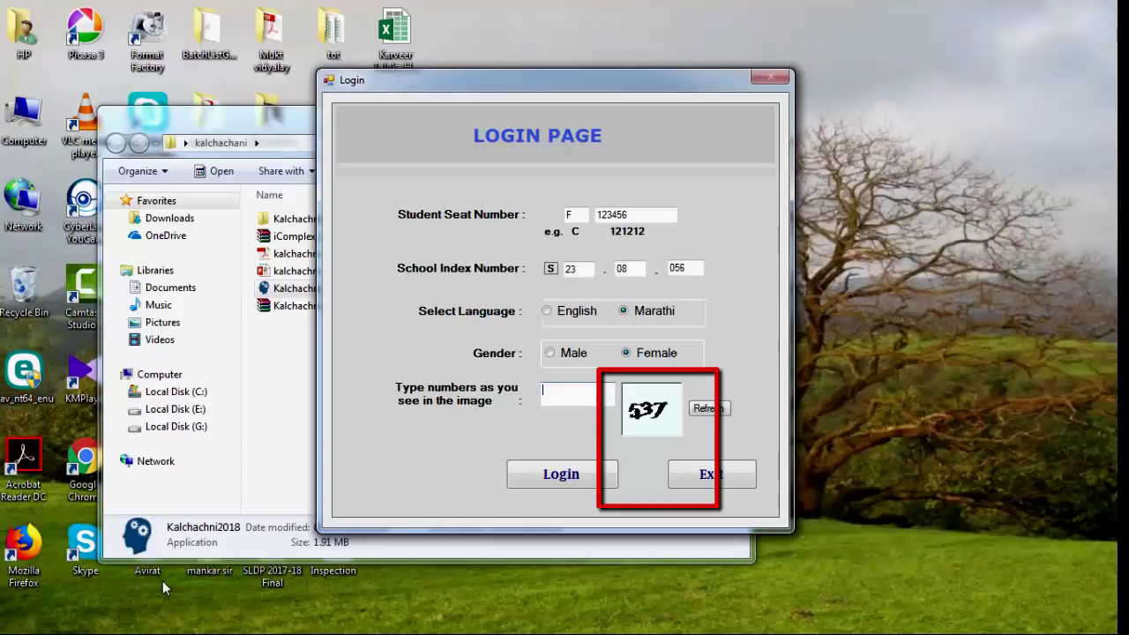
pyautogui.write('537')
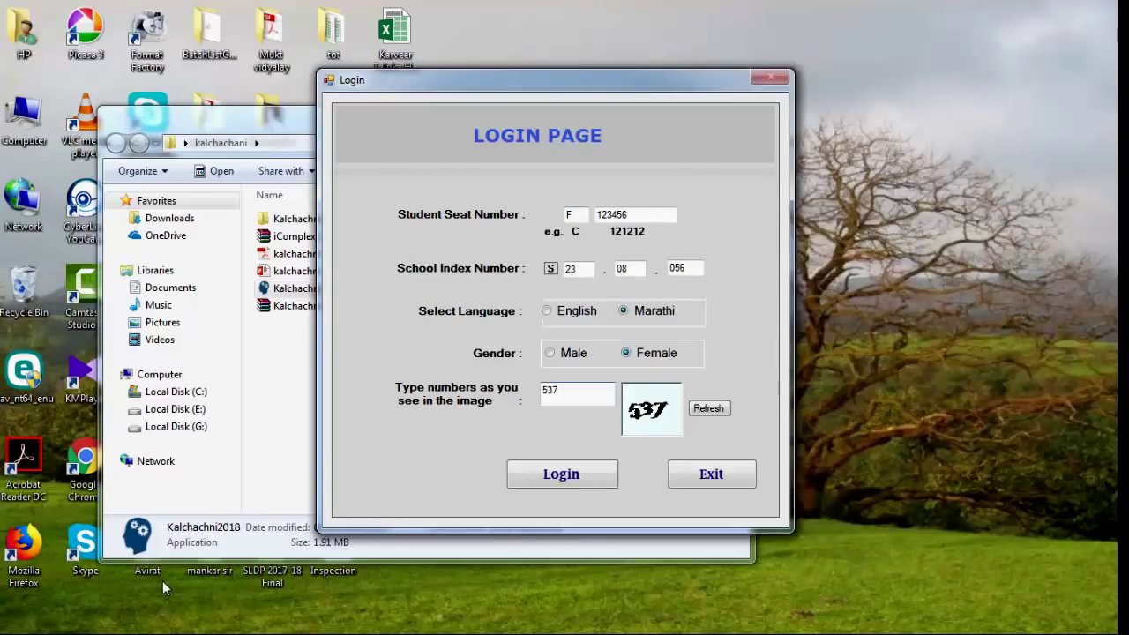
pyautogui.press('Return')
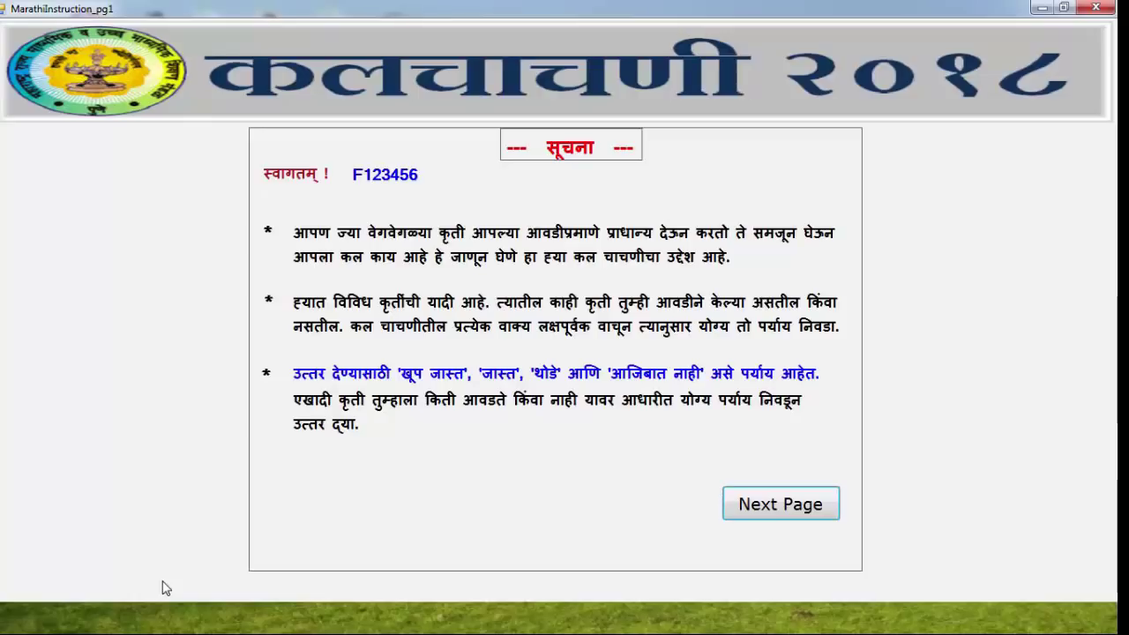
# Proceed through both instruction pages, start the test, submit the last answered page, give up, and dismiss the closing message
pyautogui.press('Return')
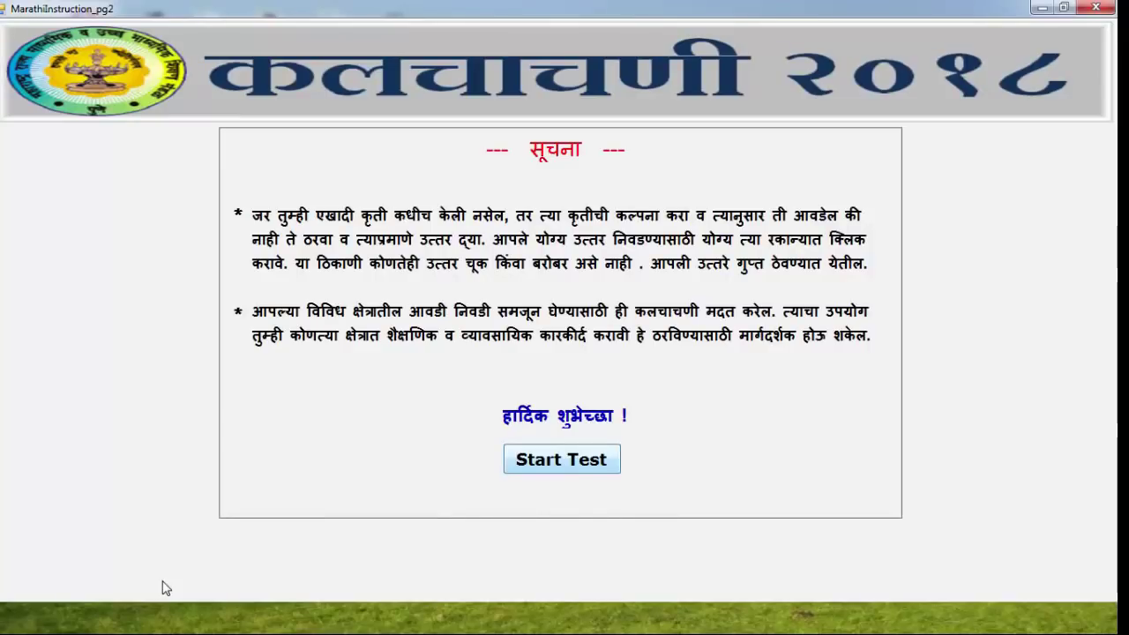
pyautogui.press('Return')
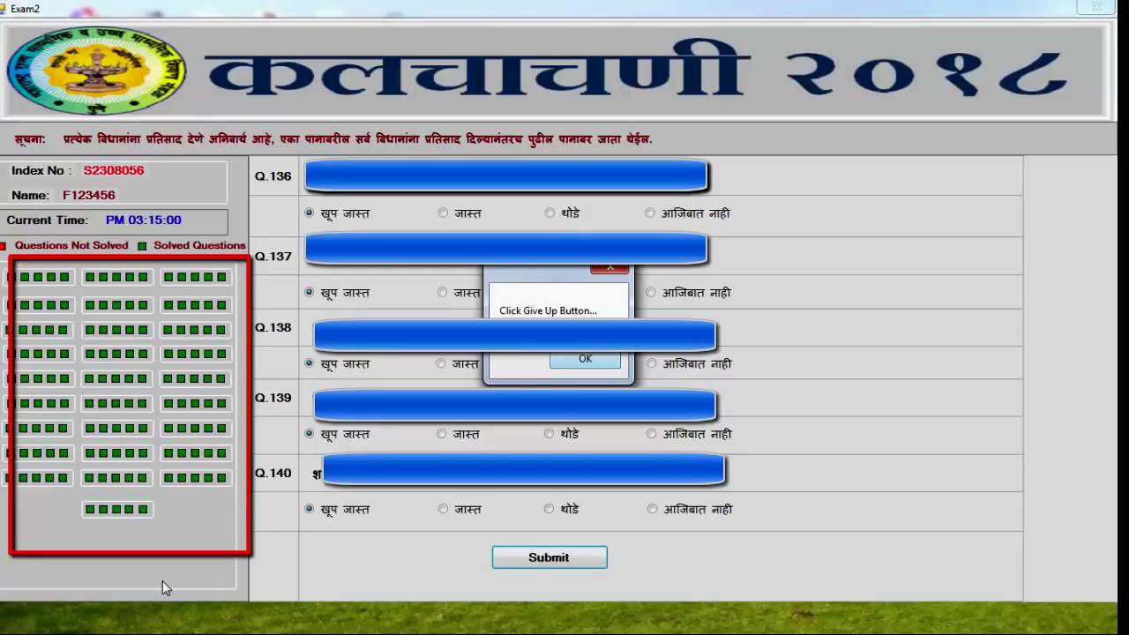
pyautogui.press('Return')
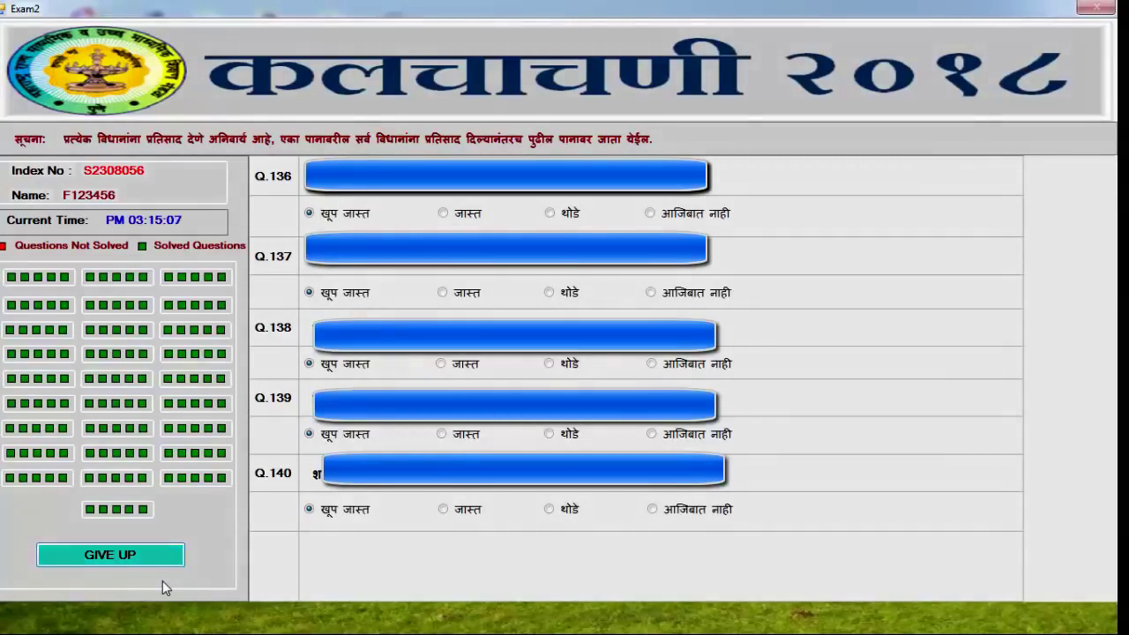
pyautogui.press('Return')
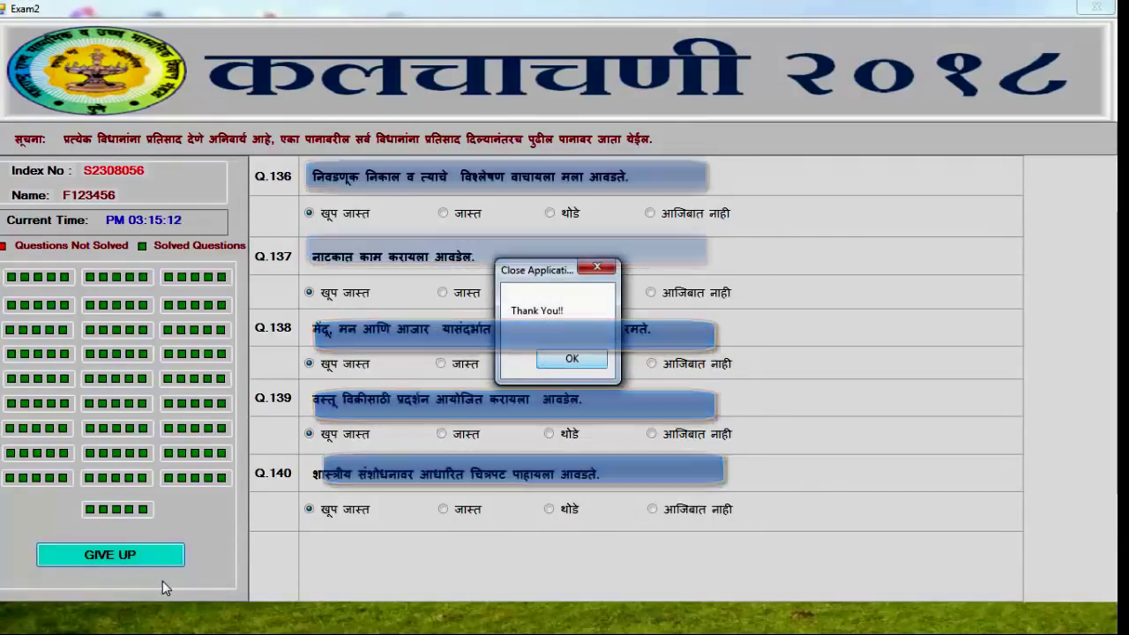
pyautogui.press('Return')
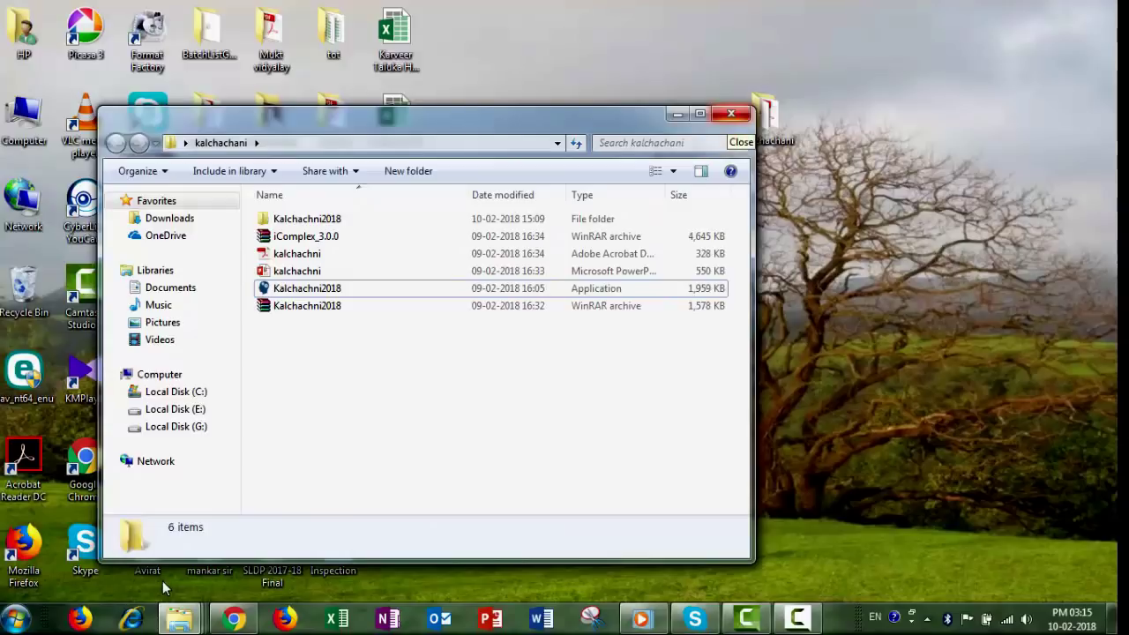
# Close the kalchachani folder and select the student's saved text file in the desktop's KALCHACHNI2018 folder
pyautogui.click(730, 113)
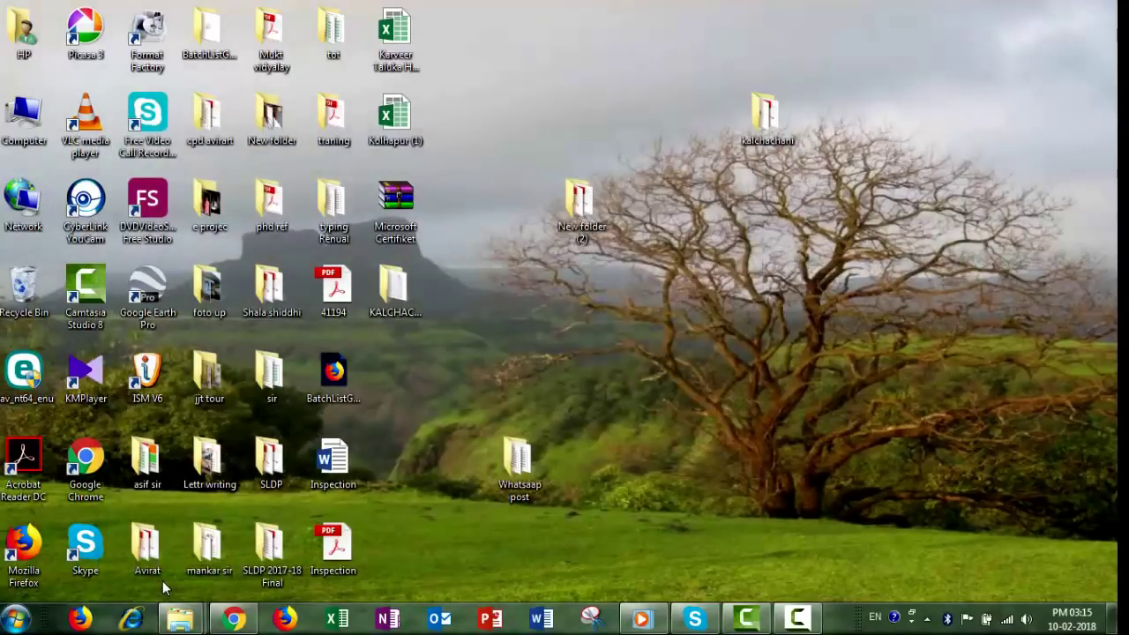
pyautogui.click(395, 291)
pyautogui.press('Return')
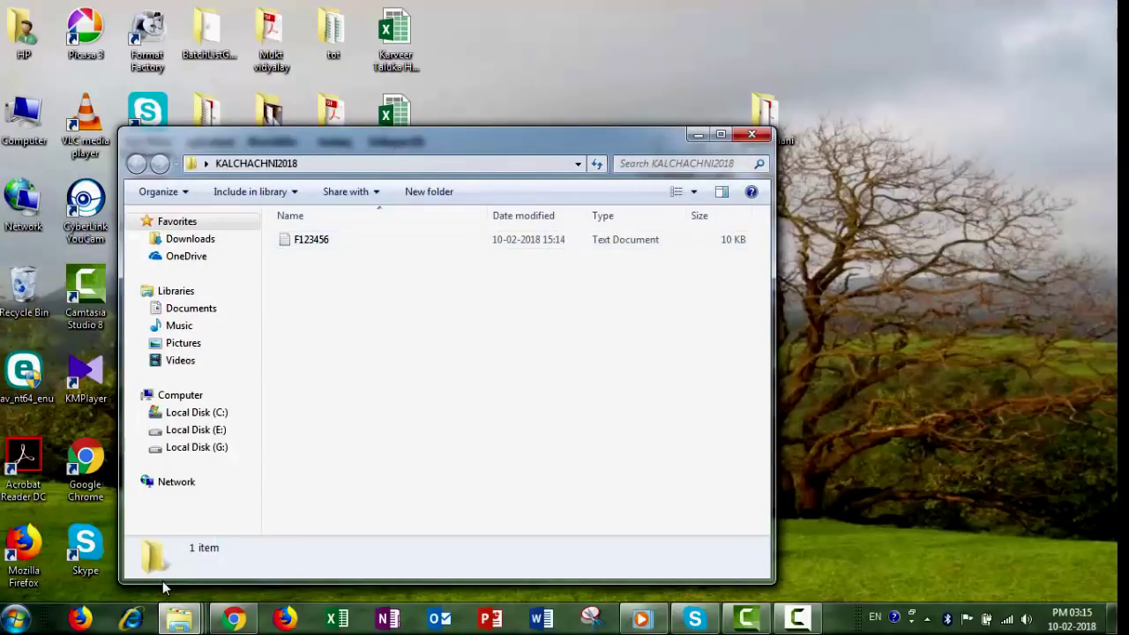
pyautogui.press('Down')
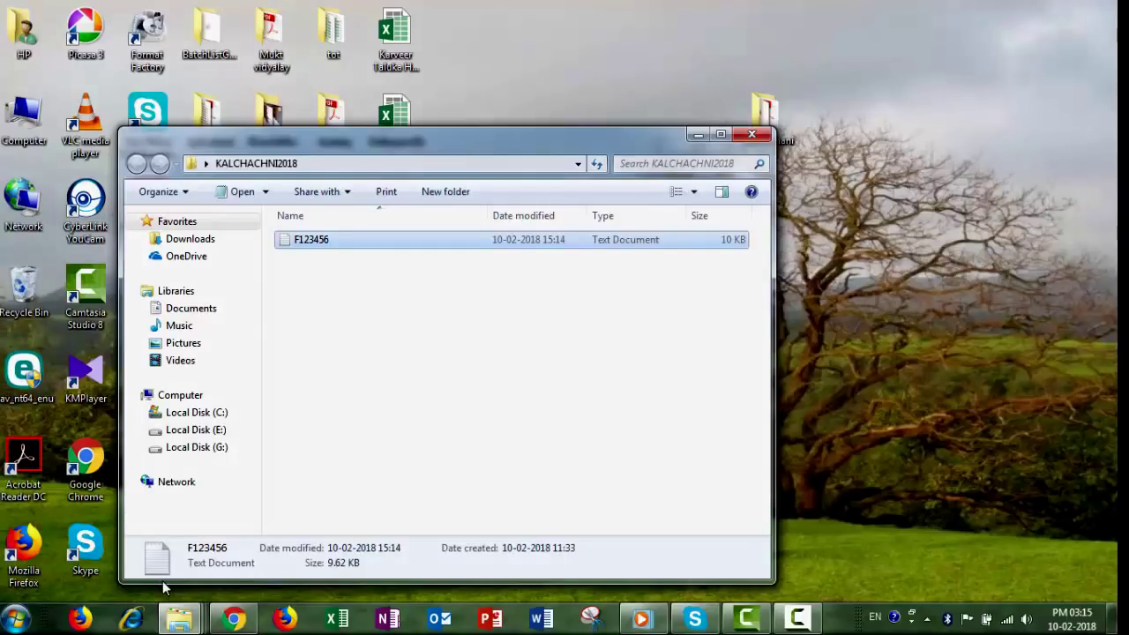
# Switch to Chrome, open the tstskop.blogspot.in blog, check the entries under कलचाचणी, and load the blog's Home page
pyautogui.hotkey('alt', 'Tab')
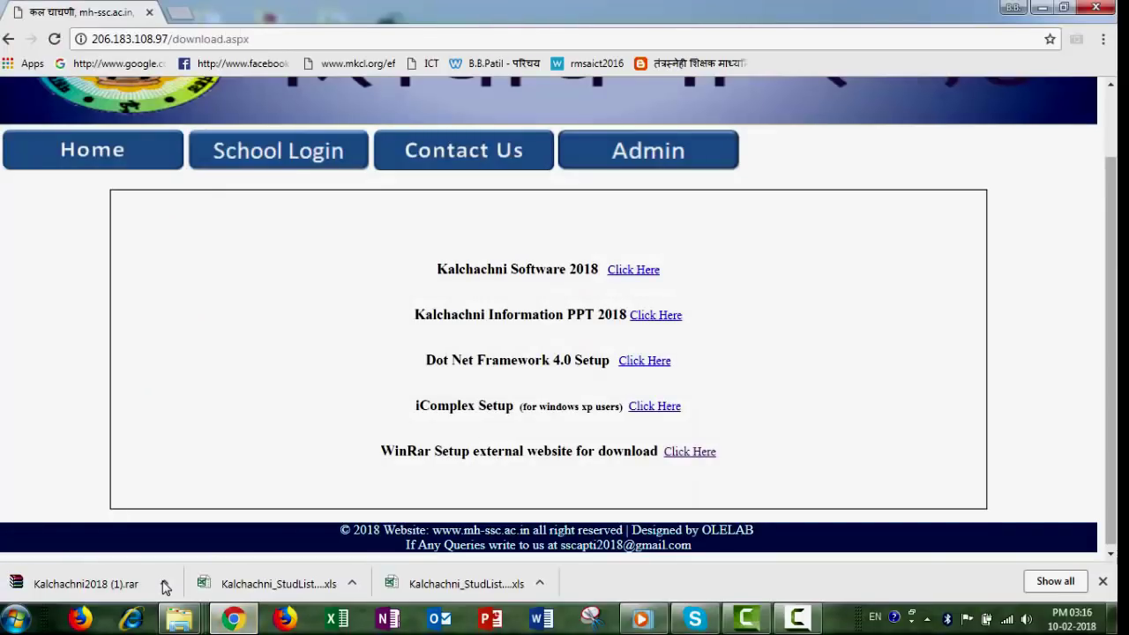
pyautogui.press('super+d')
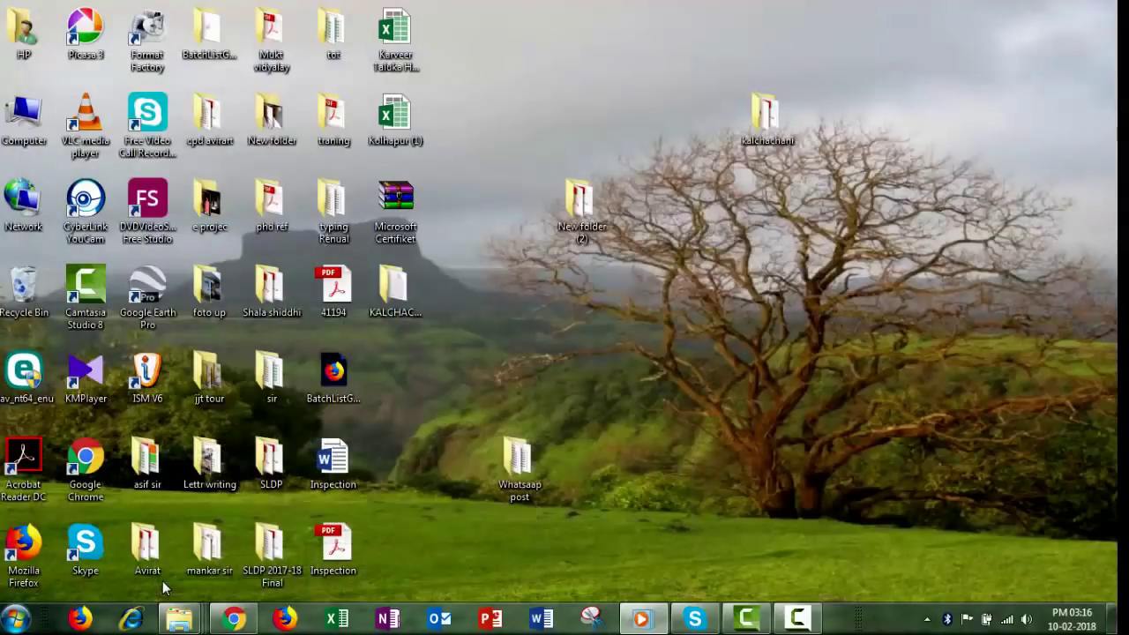
pyautogui.press('k')
pyautogui.press('Return')
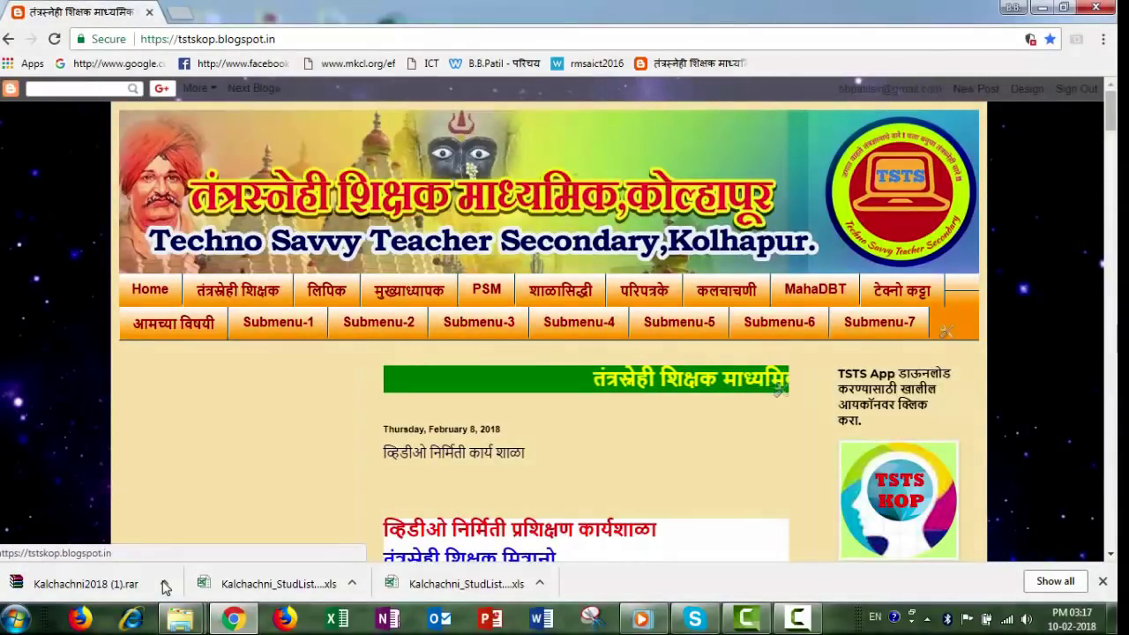
pyautogui.scroll(-1, 165, 586)
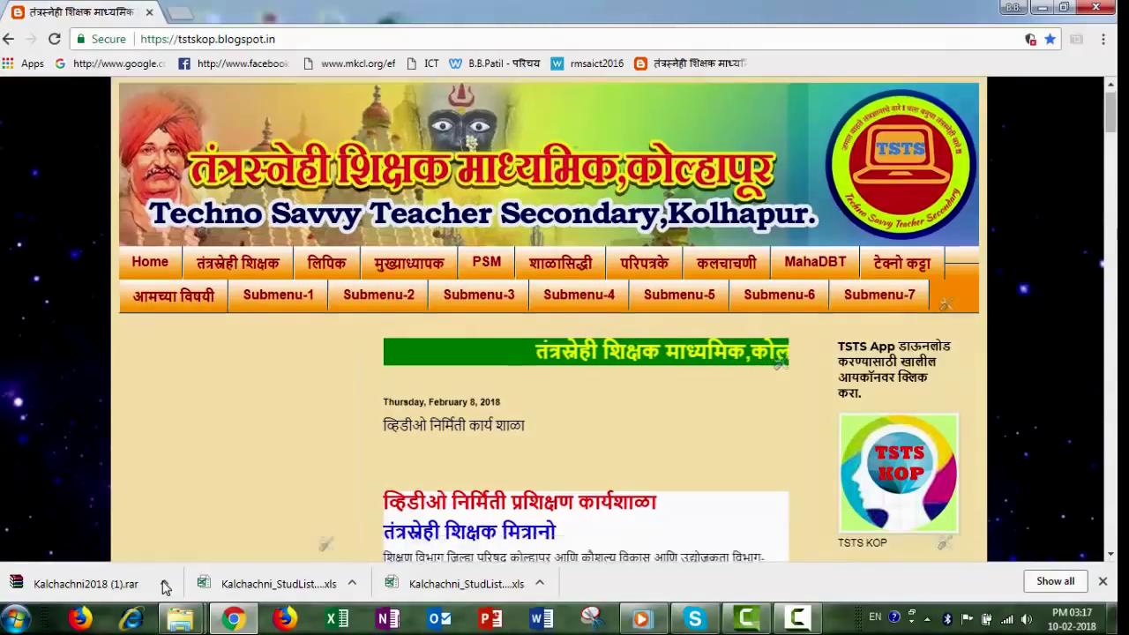
pyautogui.moveTo(726, 207)
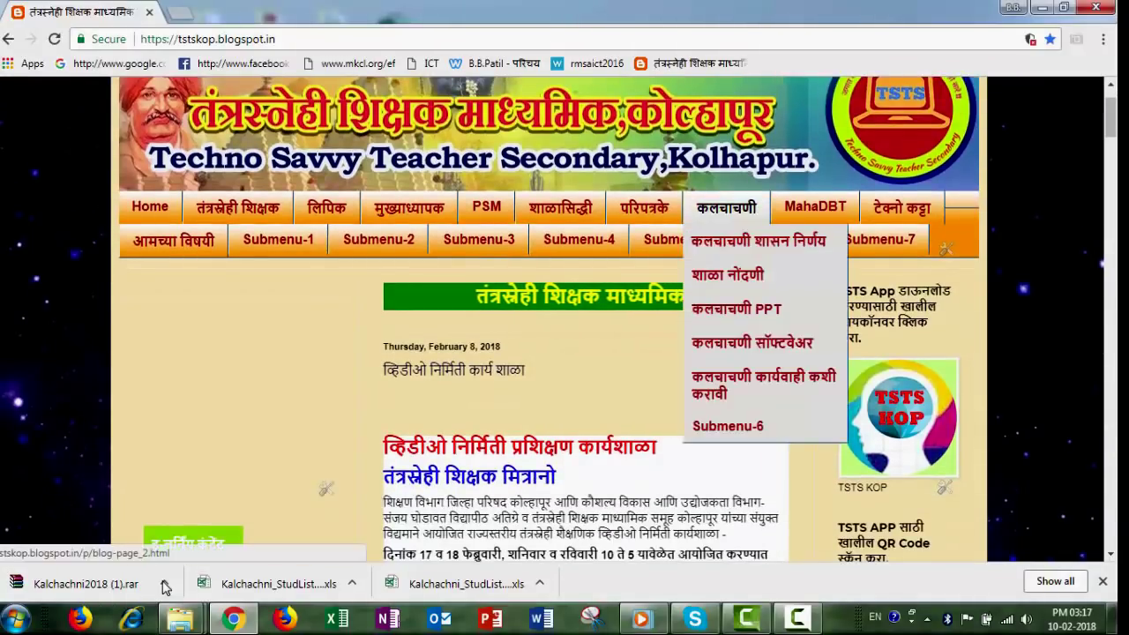
pyautogui.click(149, 206)
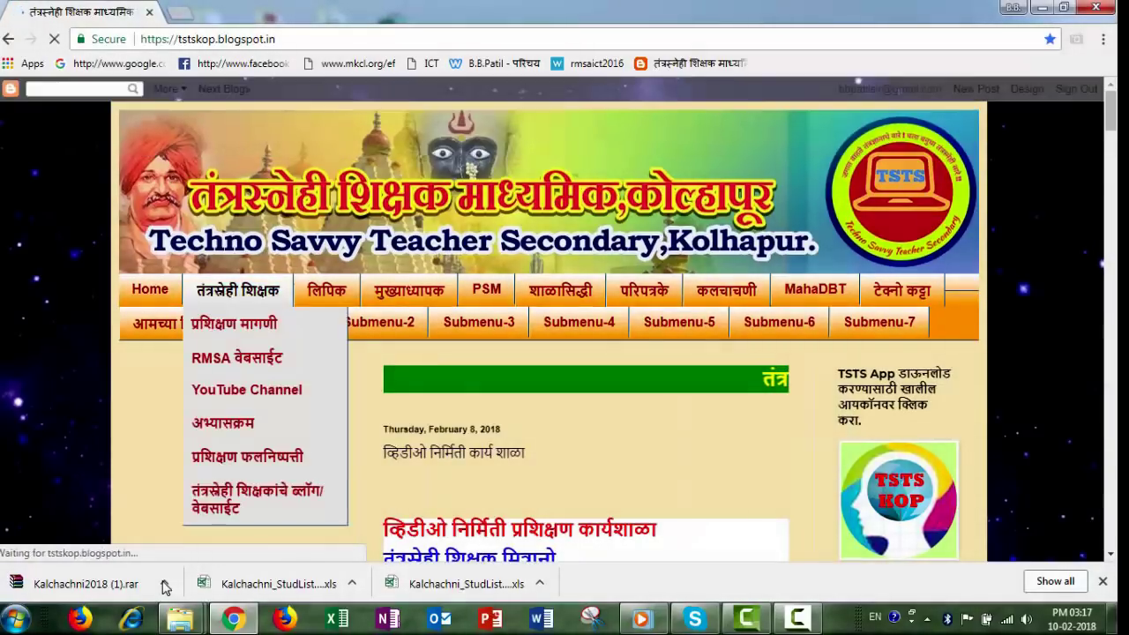
pyautogui.moveTo(409, 290)
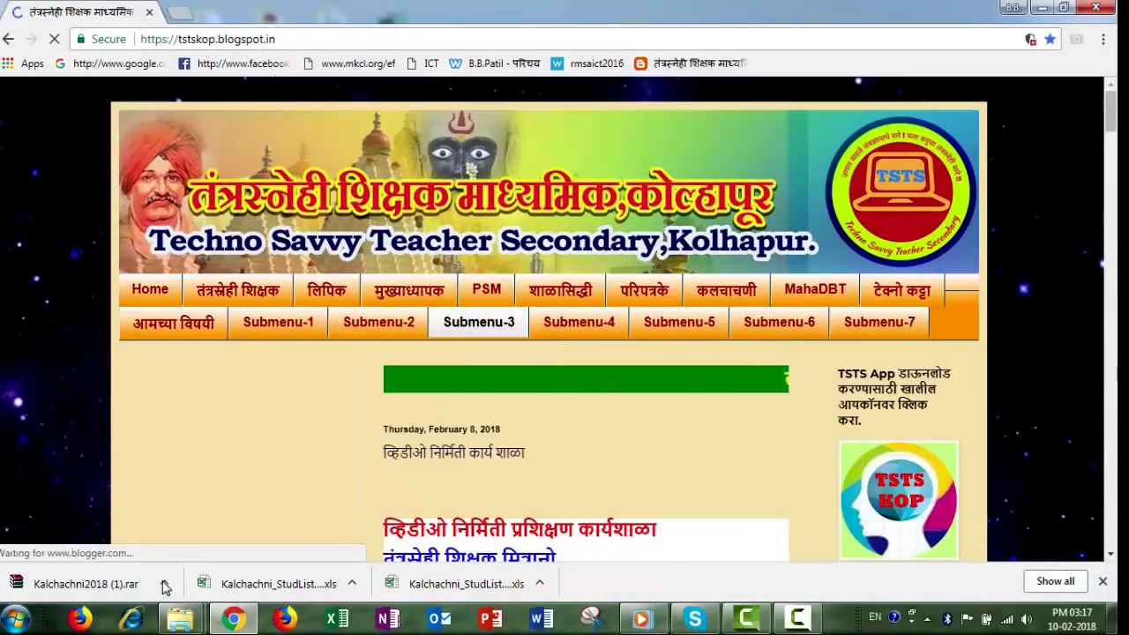
pyautogui.moveTo(726, 290)
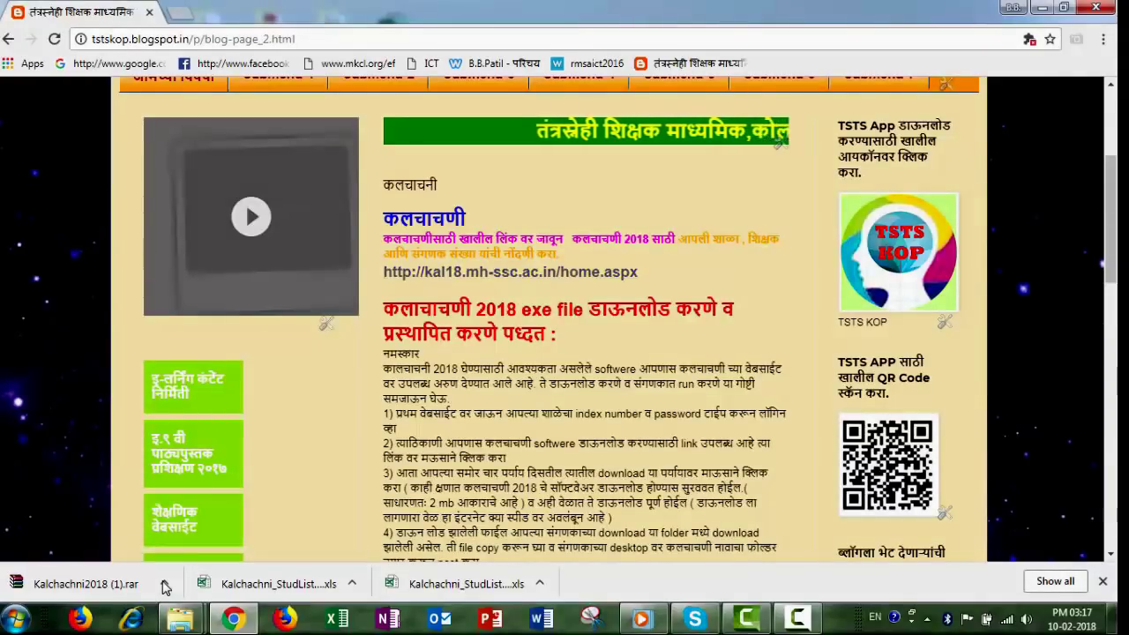
pyautogui.press('Return')
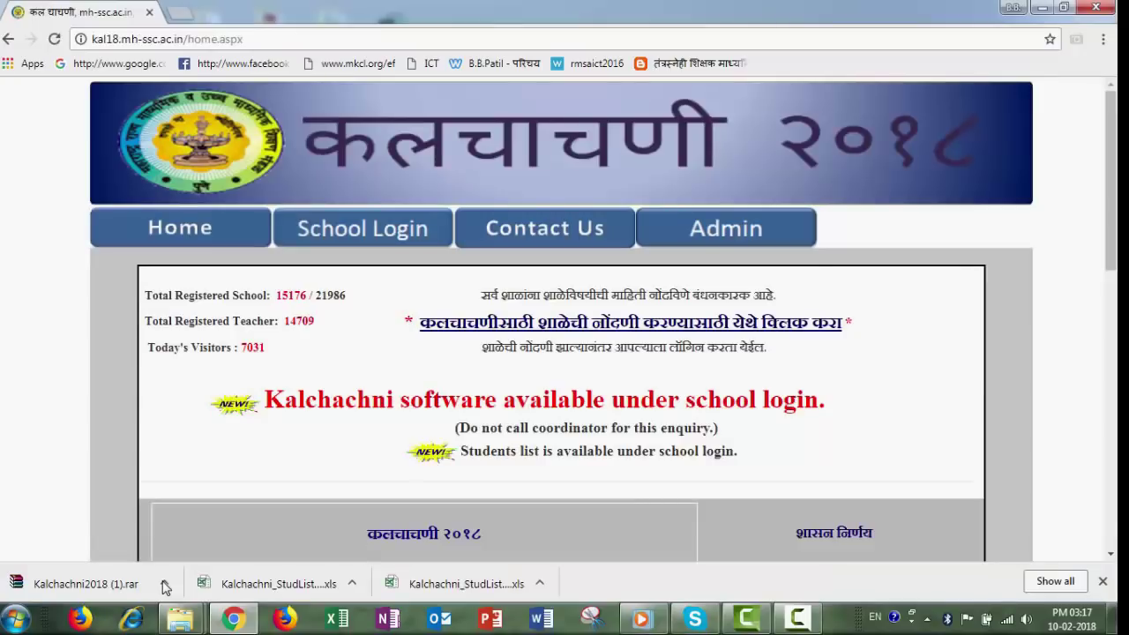
pyautogui.hotkey('alt', 'Left')
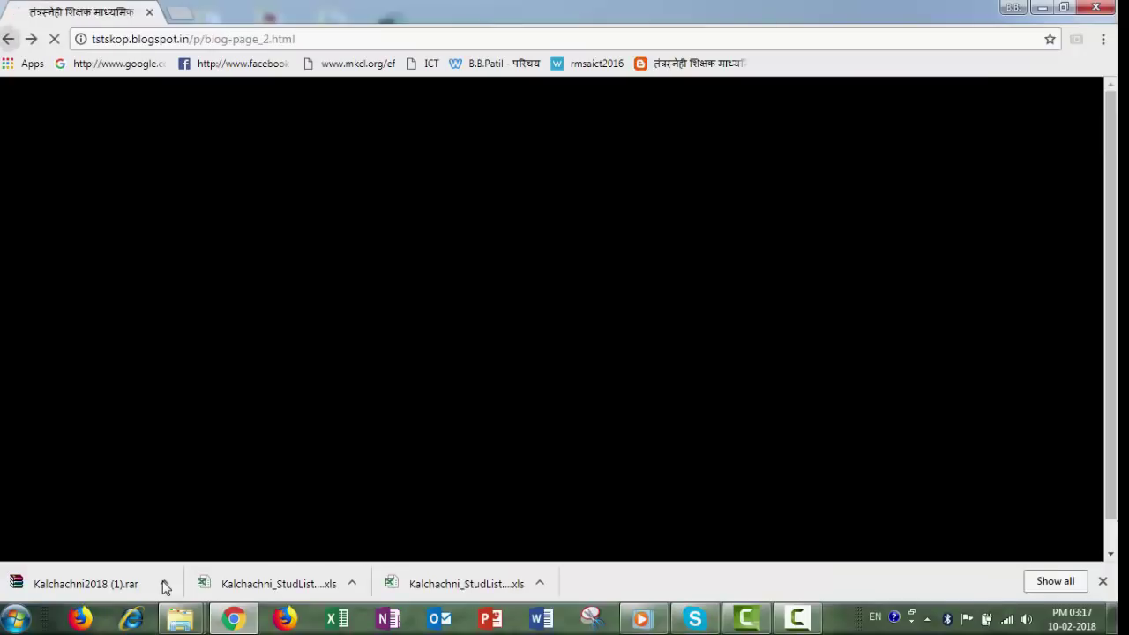
pyautogui.scroll(3, 564, 318)
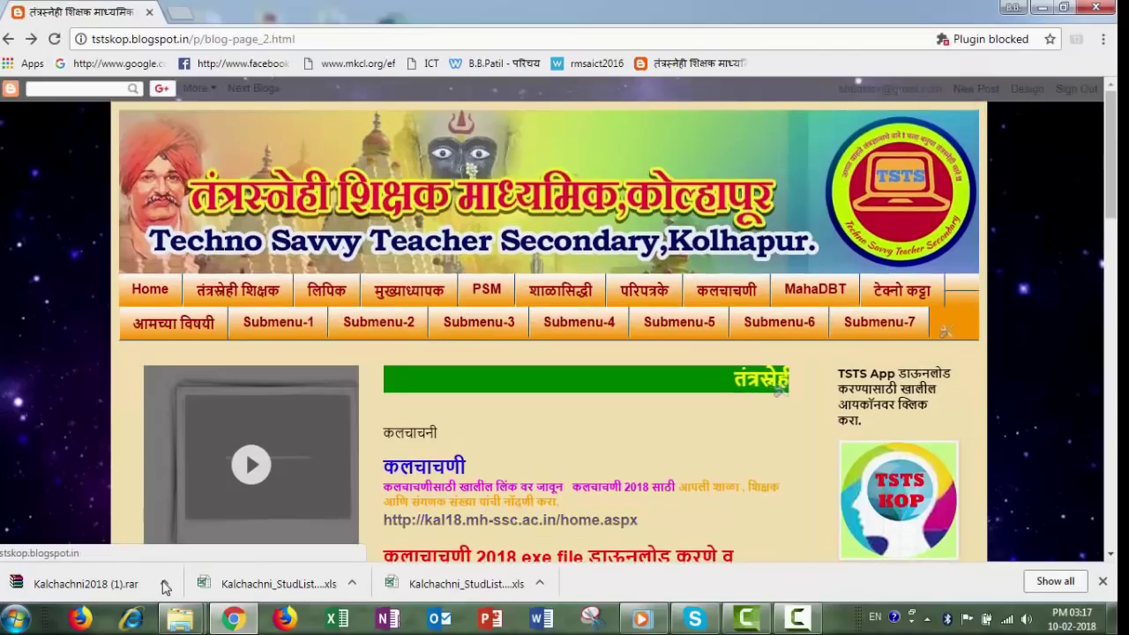
# Open the blog's कलचाचणी कार्यवाही कशी करावी page and read through its numbered guidelines
pyautogui.moveTo(726, 290)
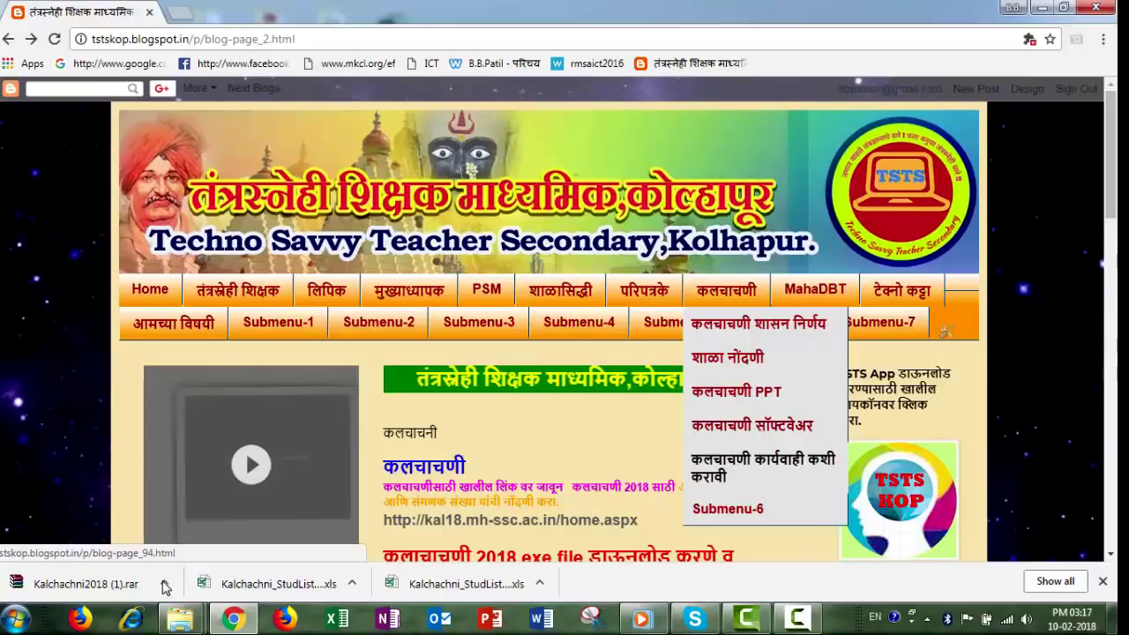
pyautogui.click(762, 467)
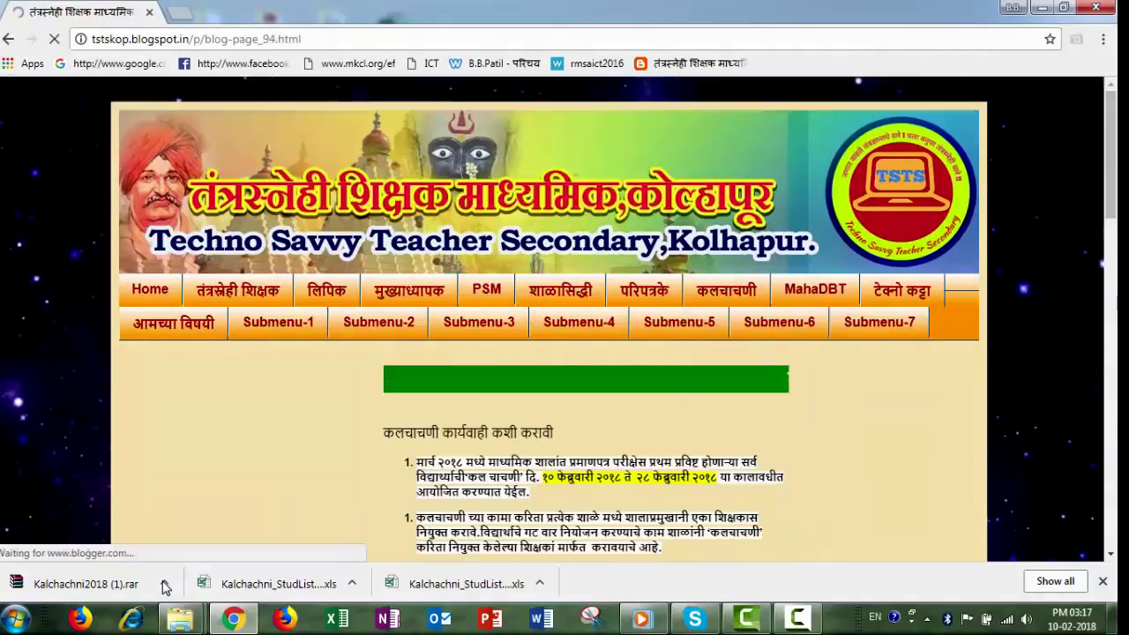
pyautogui.scroll(-4, 565, 317)
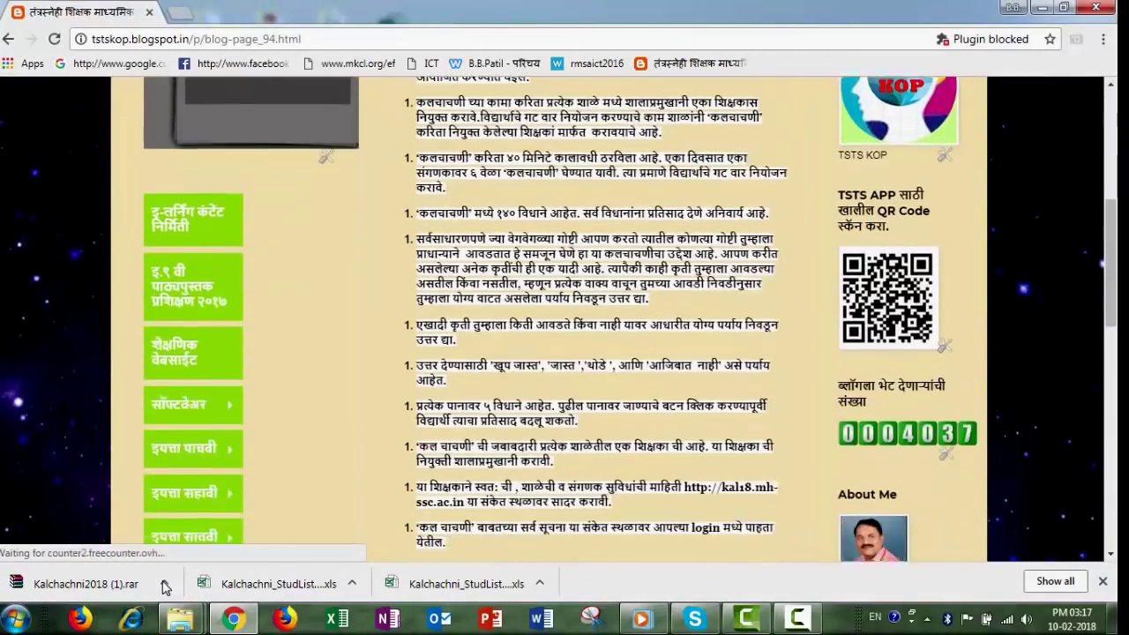
pyautogui.press('Down')
pyautogui.press('Down')
pyautogui.press('Down')
pyautogui.press('Down')
pyautogui.press('Down')
pyautogui.press('Down')
pyautogui.press('Down')
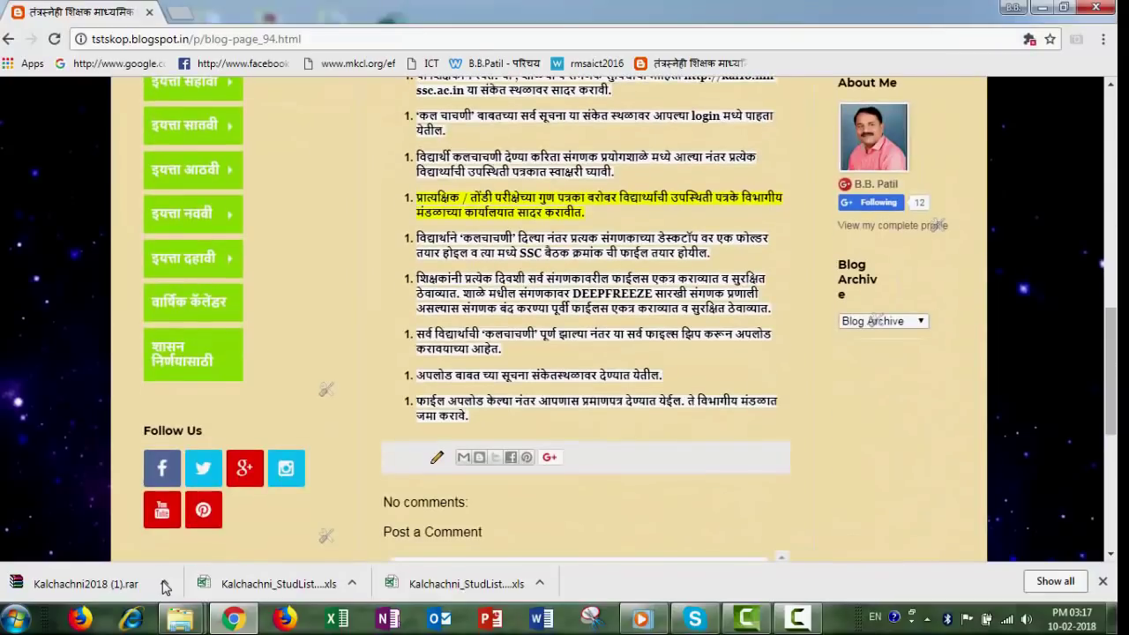
pyautogui.press('Home')
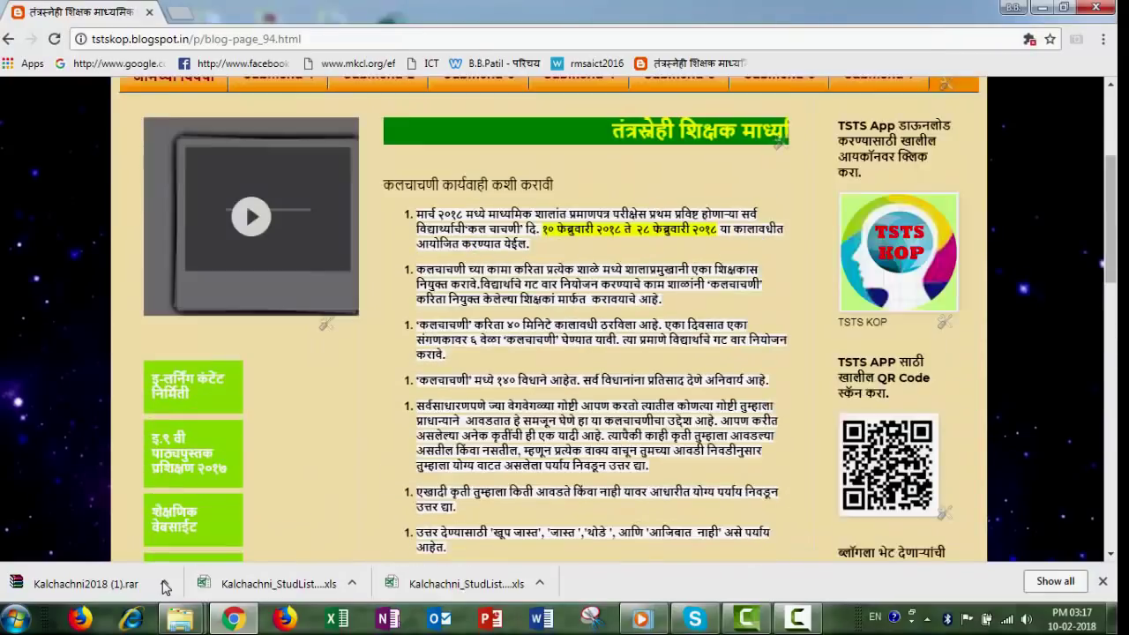
pyautogui.press('Tab')
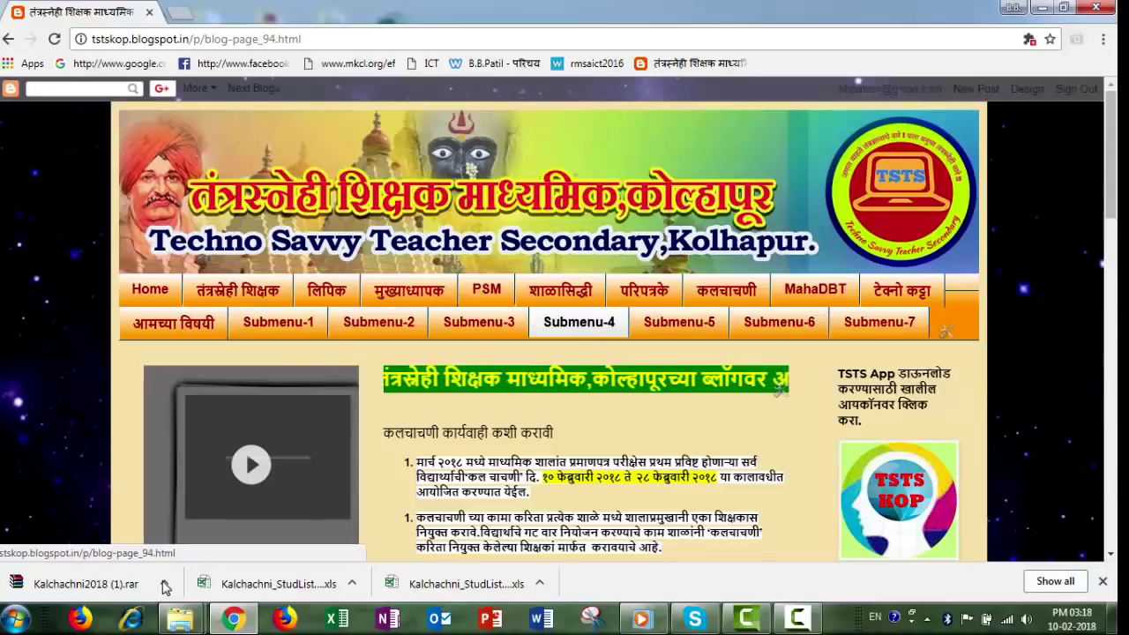
pyautogui.press('Tab')
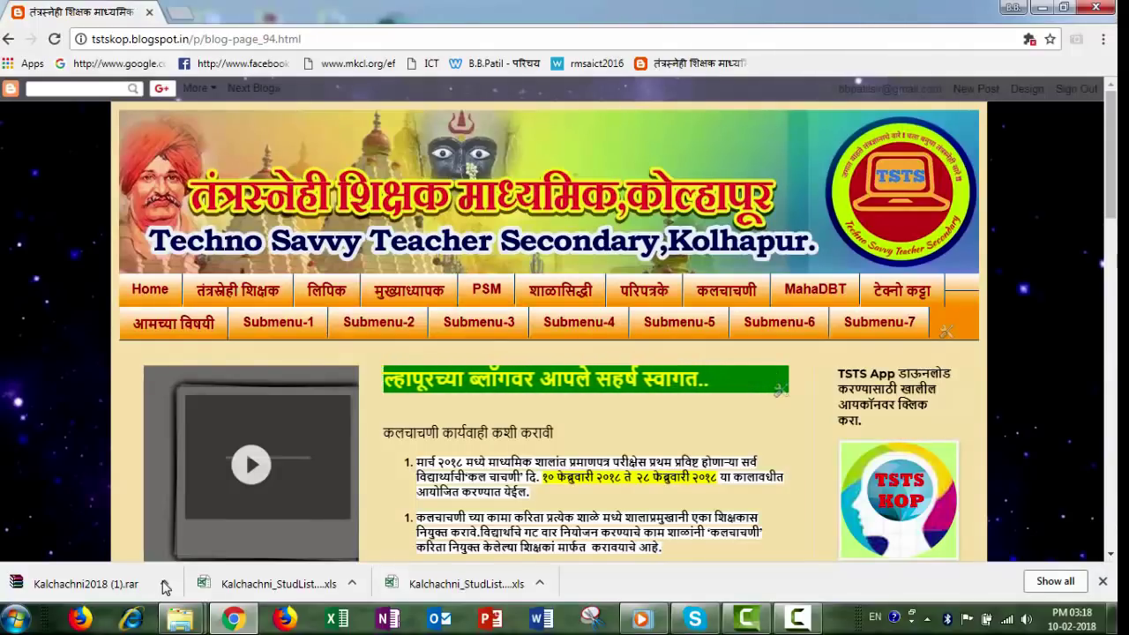
pyautogui.scroll(-2, 164, 586)
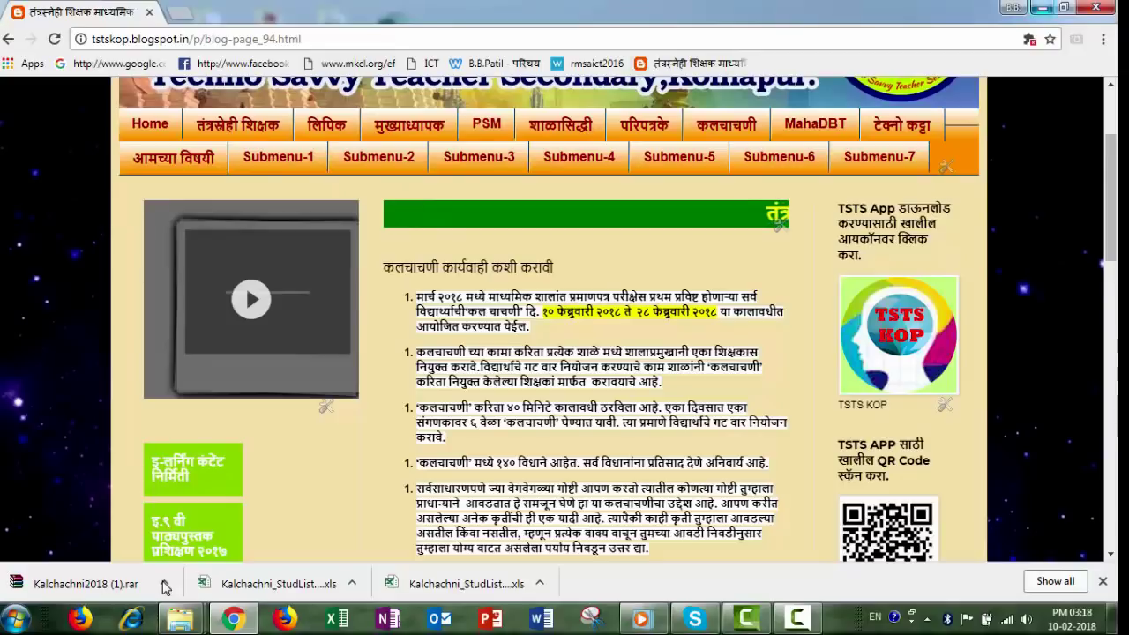
pyautogui.scroll(2, 164, 584)
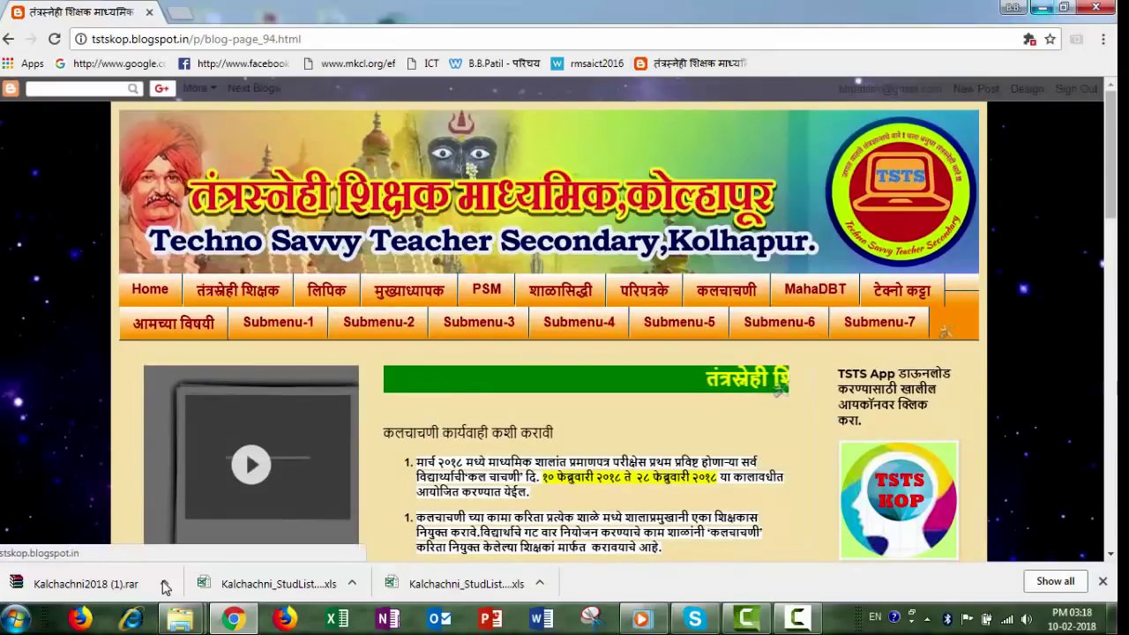